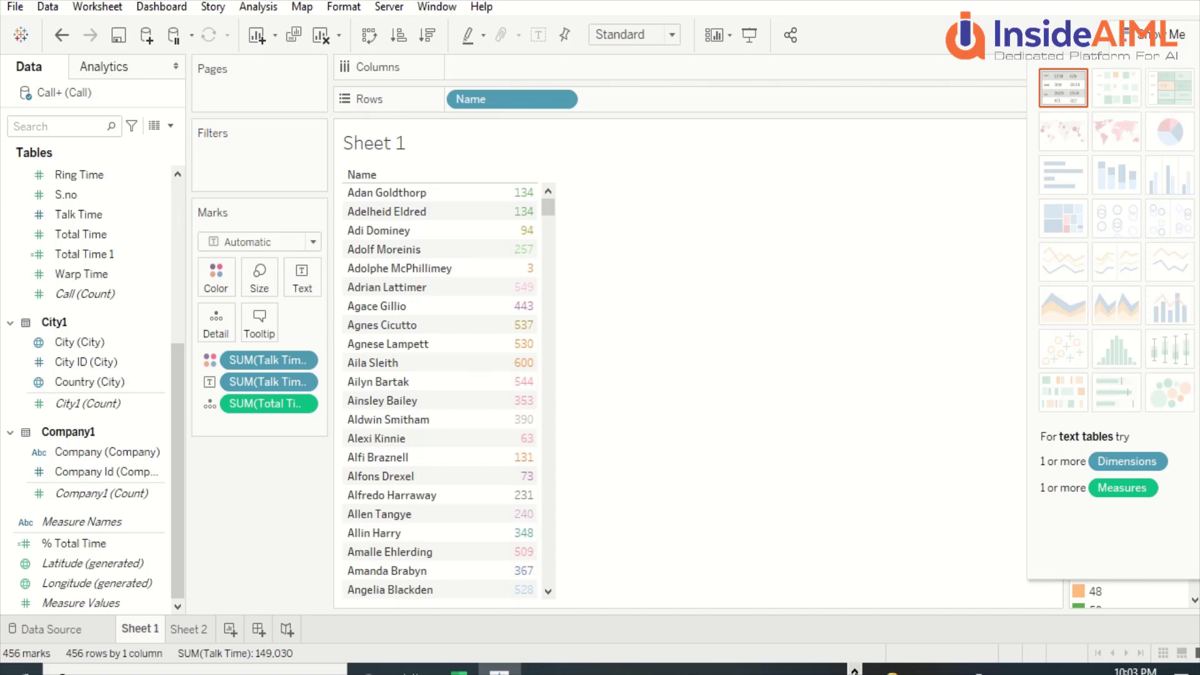
# Switch to Tableau Prep and run the Call output as a Tableau Data Extract (.hyper)
pyautogui.click(855, 671)
pyautogui.click(827, 670)
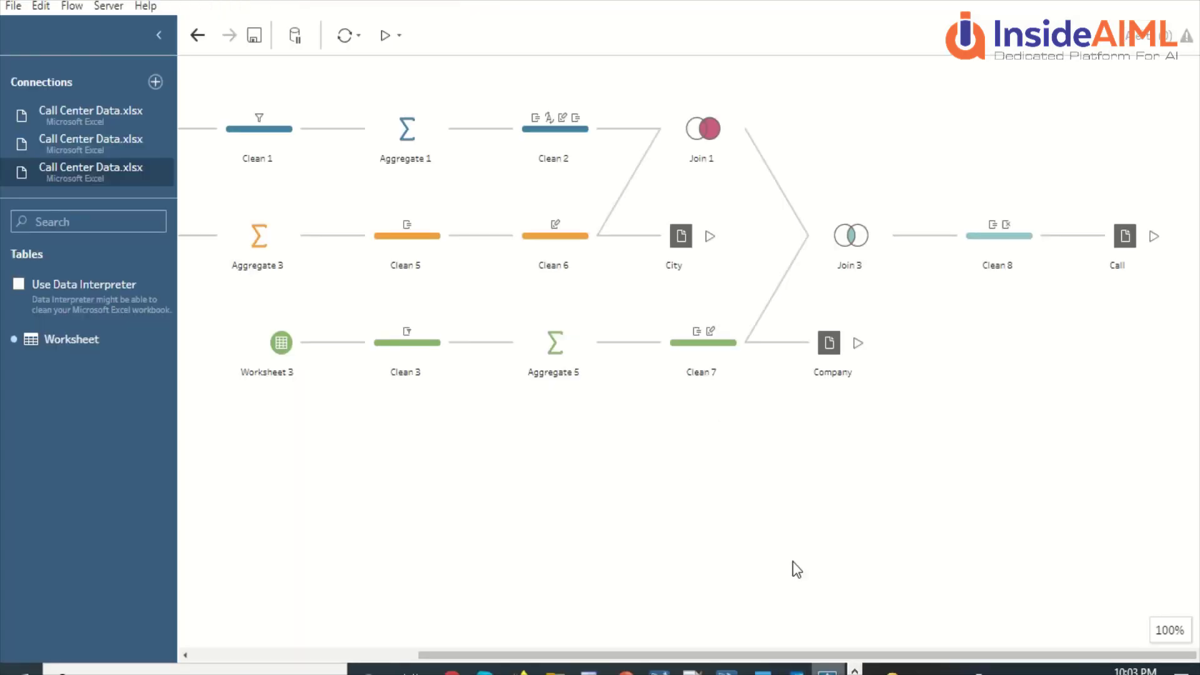
pyautogui.click(1127, 240)
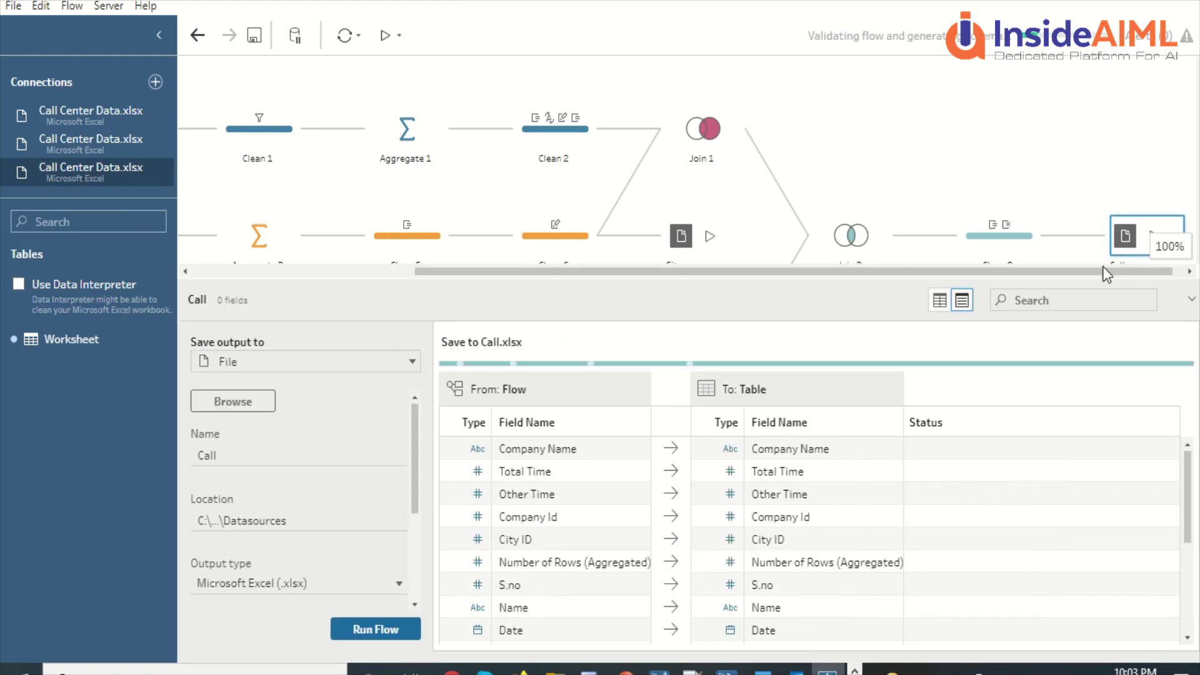
pyautogui.scroll(-5, 276, 553)
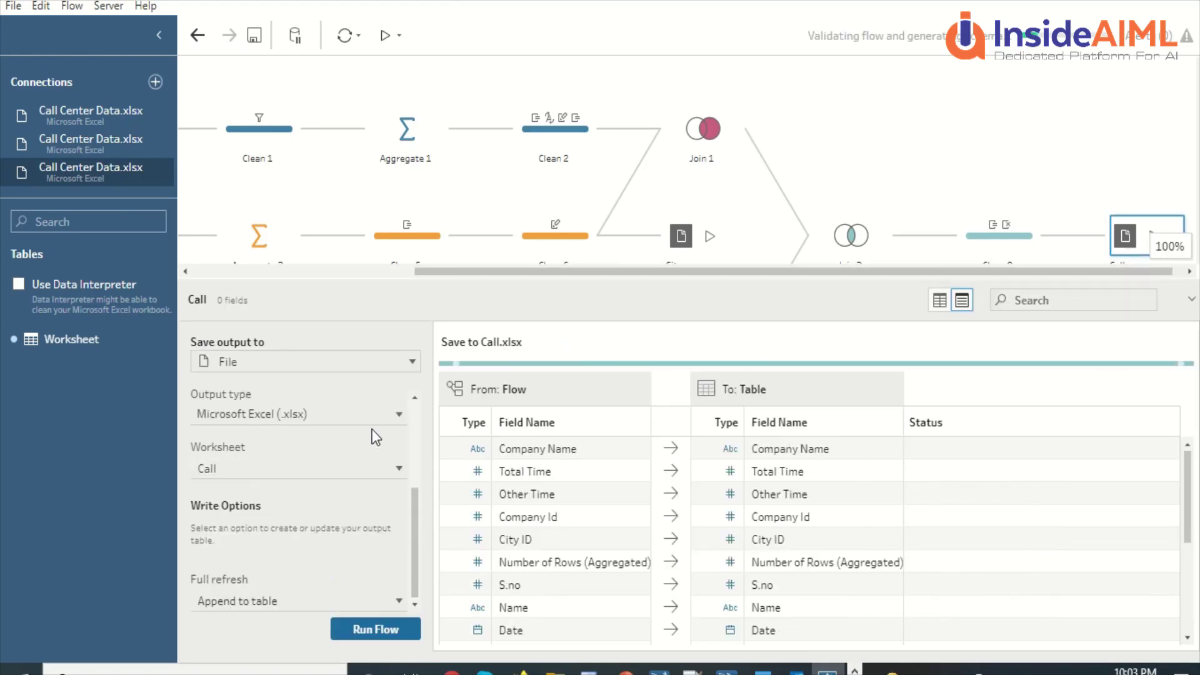
pyautogui.click(390, 415)
pyautogui.click(342, 442)
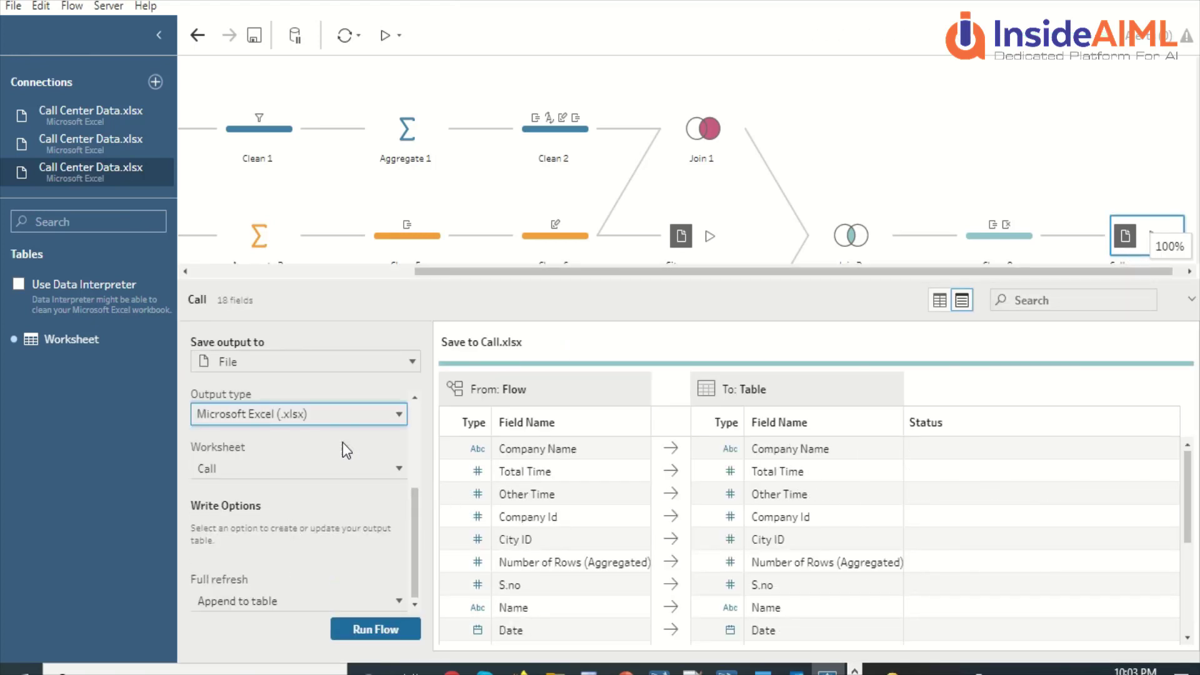
pyautogui.click(373, 629)
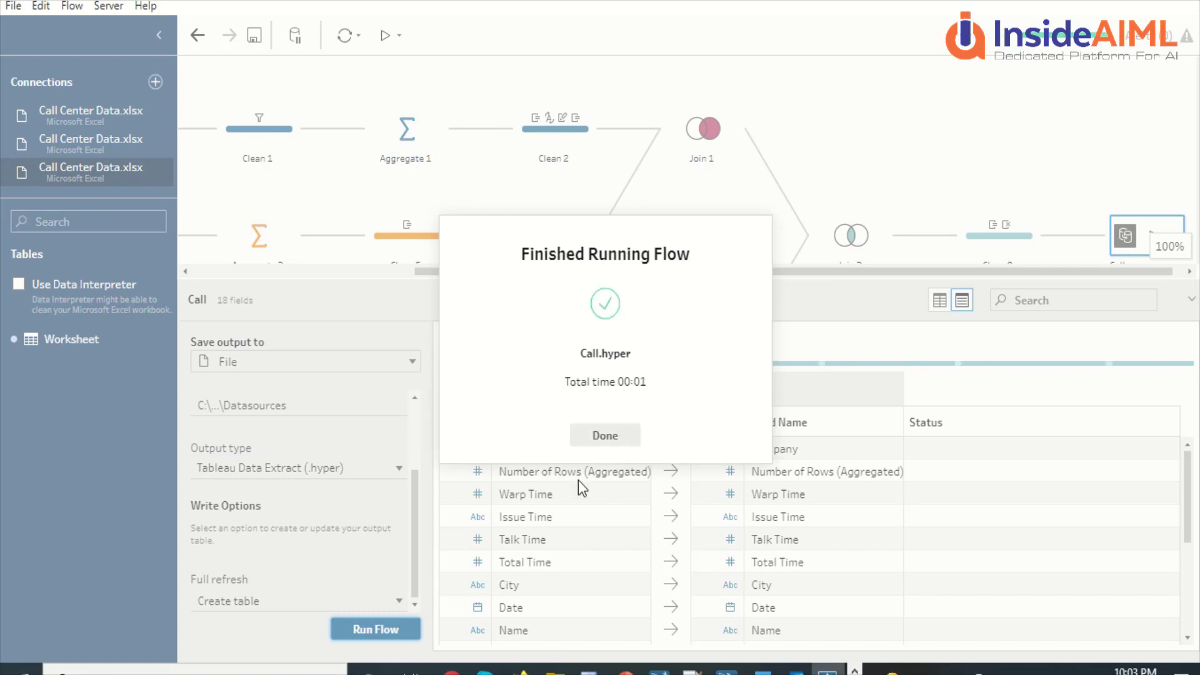
# Open the Call Tableau extract from the Datasources folder in File Explorer and bring up its fields on Sheet 1
pyautogui.click(554, 672)
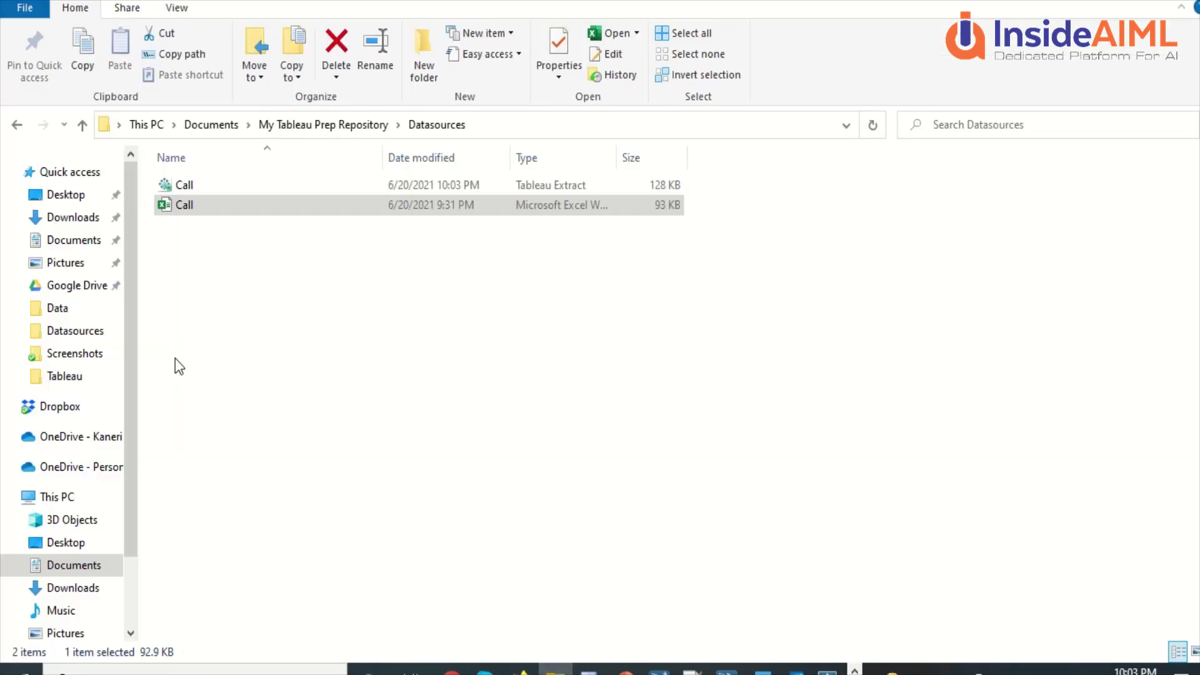
pyautogui.click(292, 254)
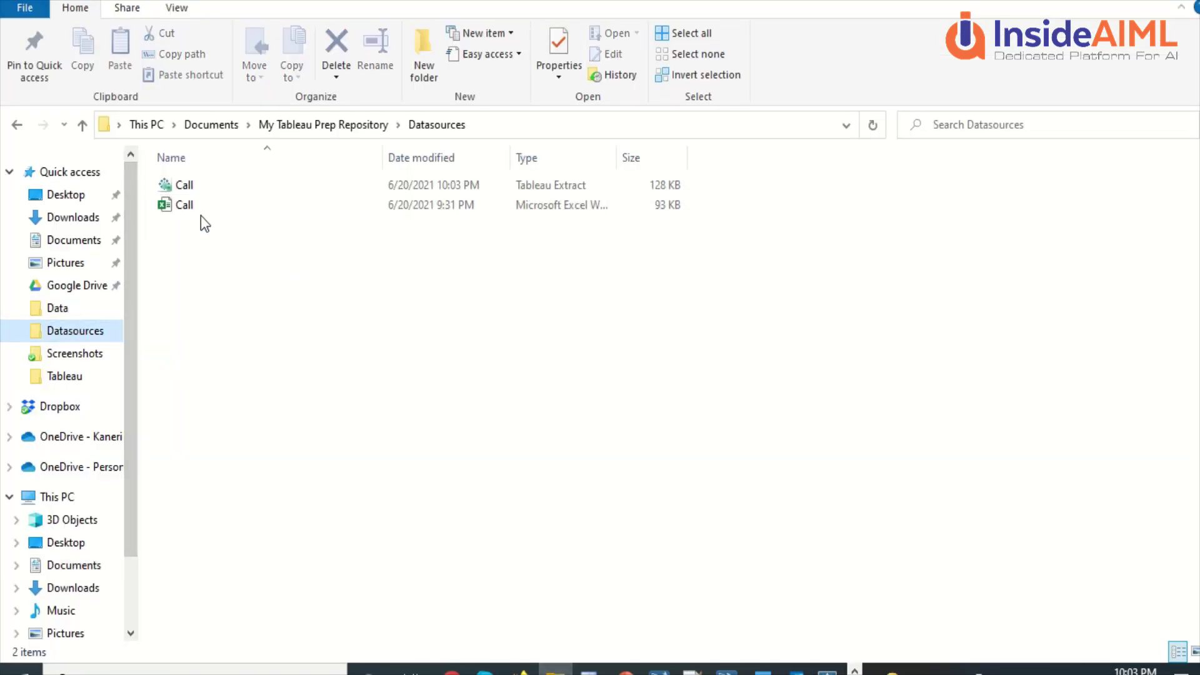
pyautogui.doubleClick(185, 188)
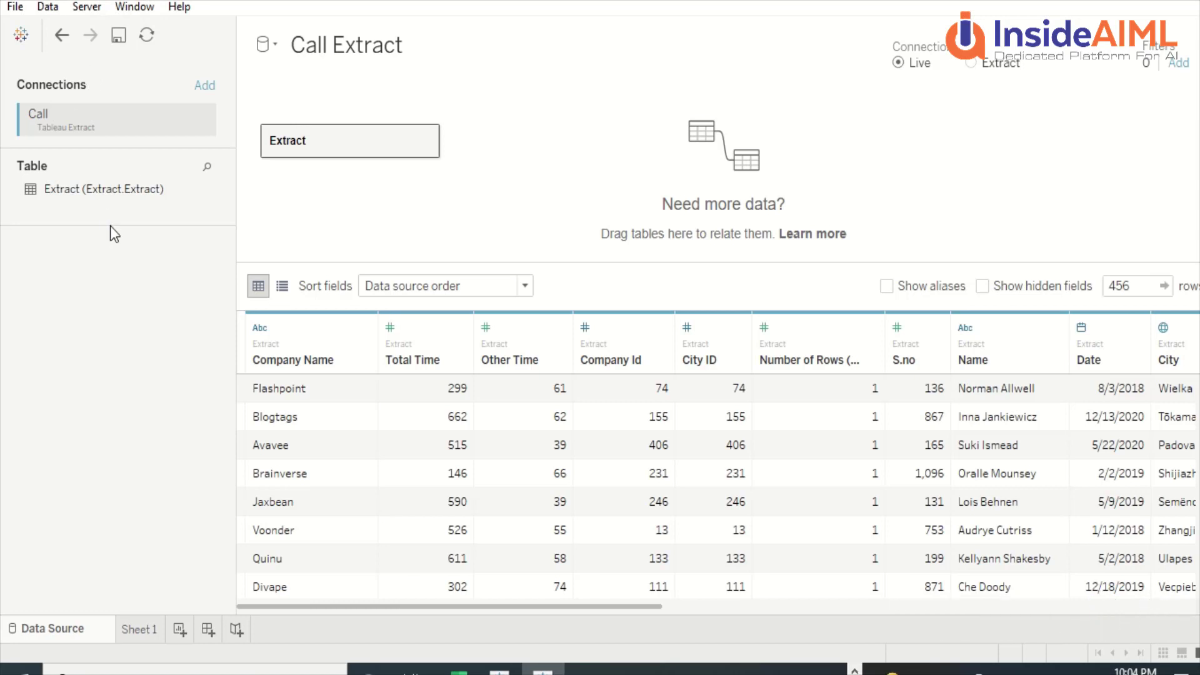
pyautogui.click(95, 193)
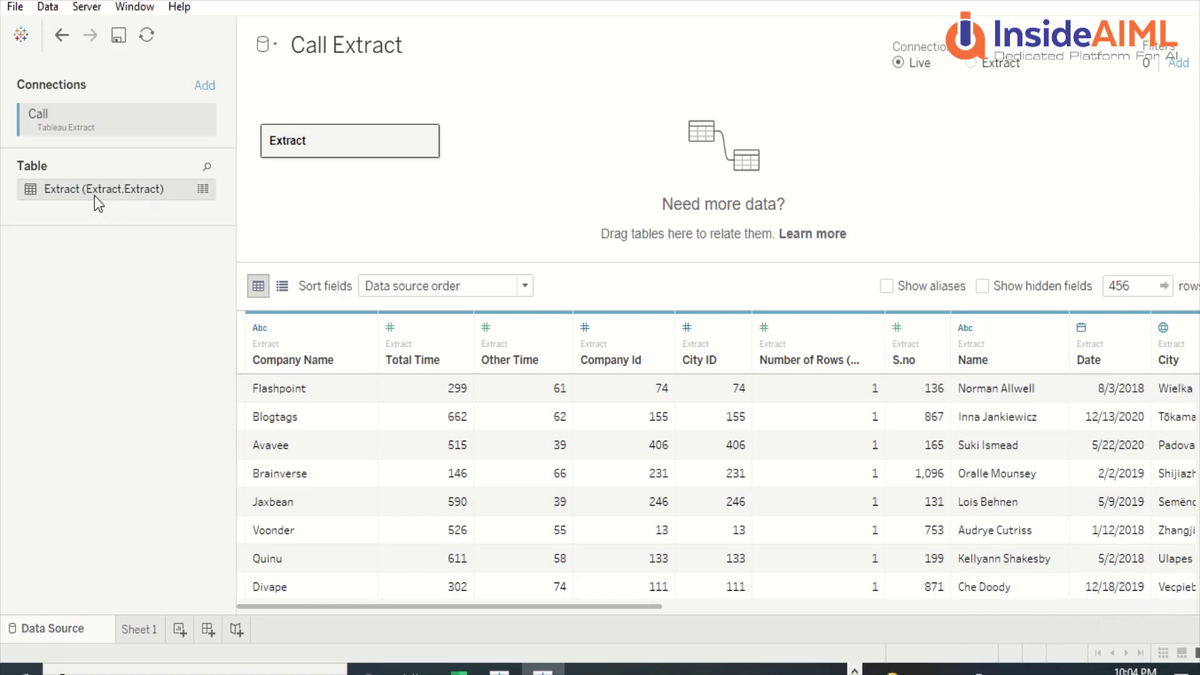
pyautogui.click(133, 626)
pyautogui.scroll(-1, 94, 300)
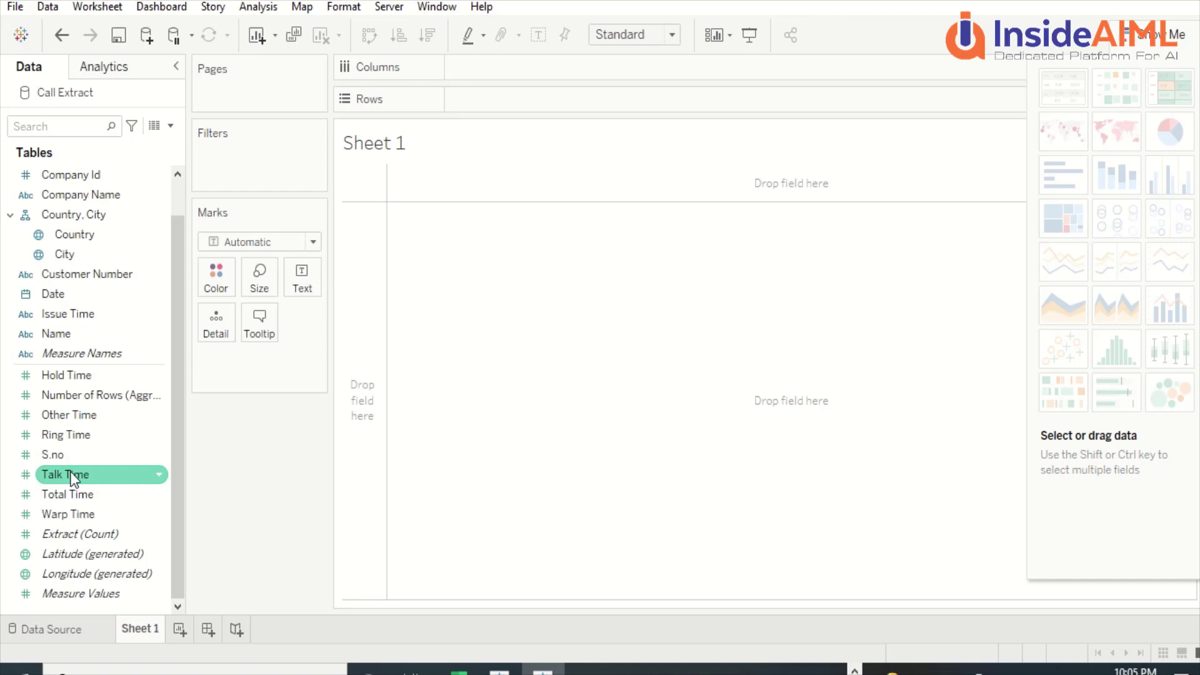
# Find Tableau Public 2021.1 on the computer and launch it
pyautogui.click(19, 670)
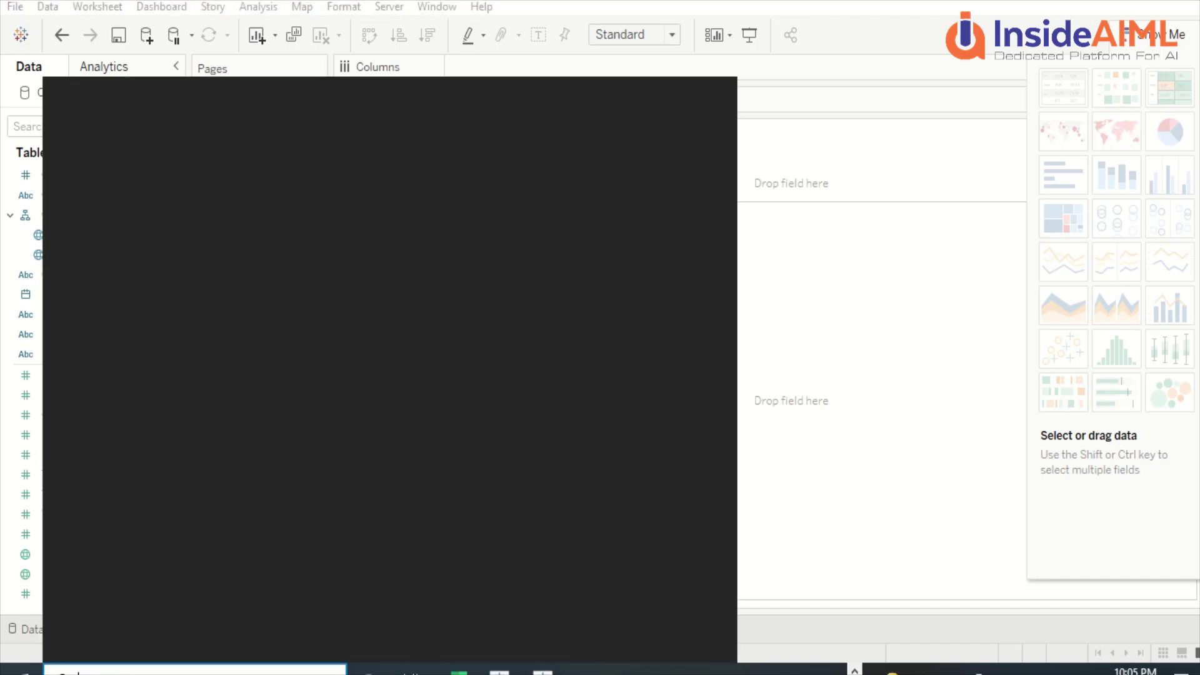
pyautogui.write('pu')
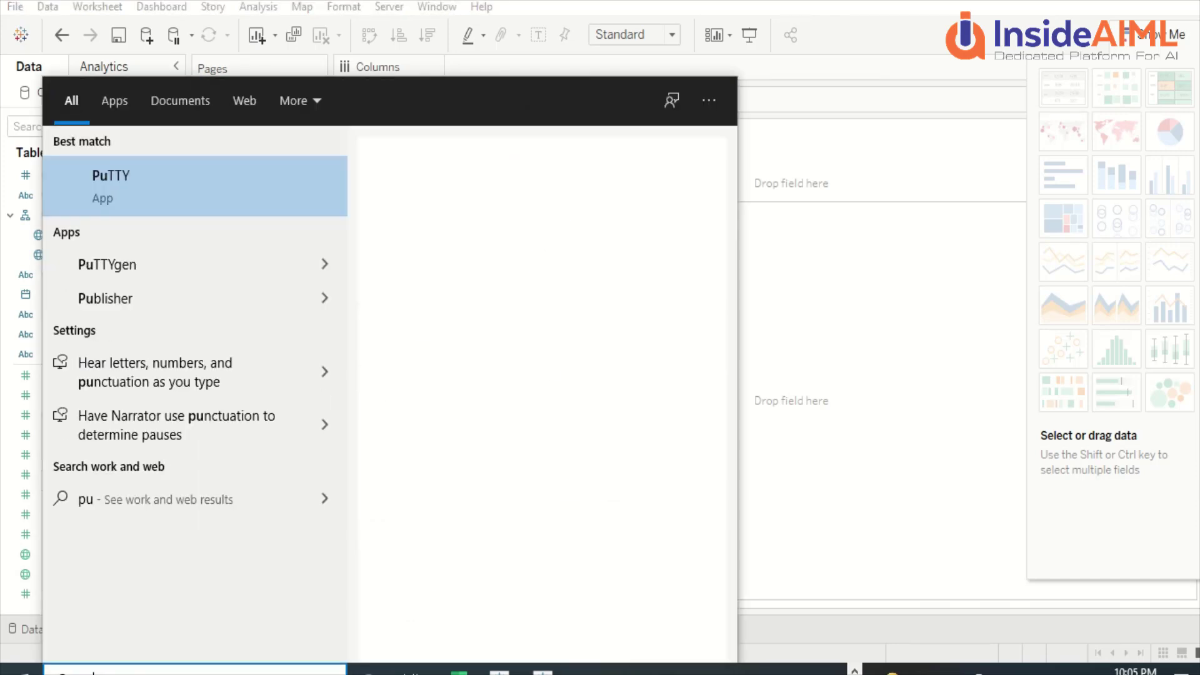
pyautogui.write('bl')
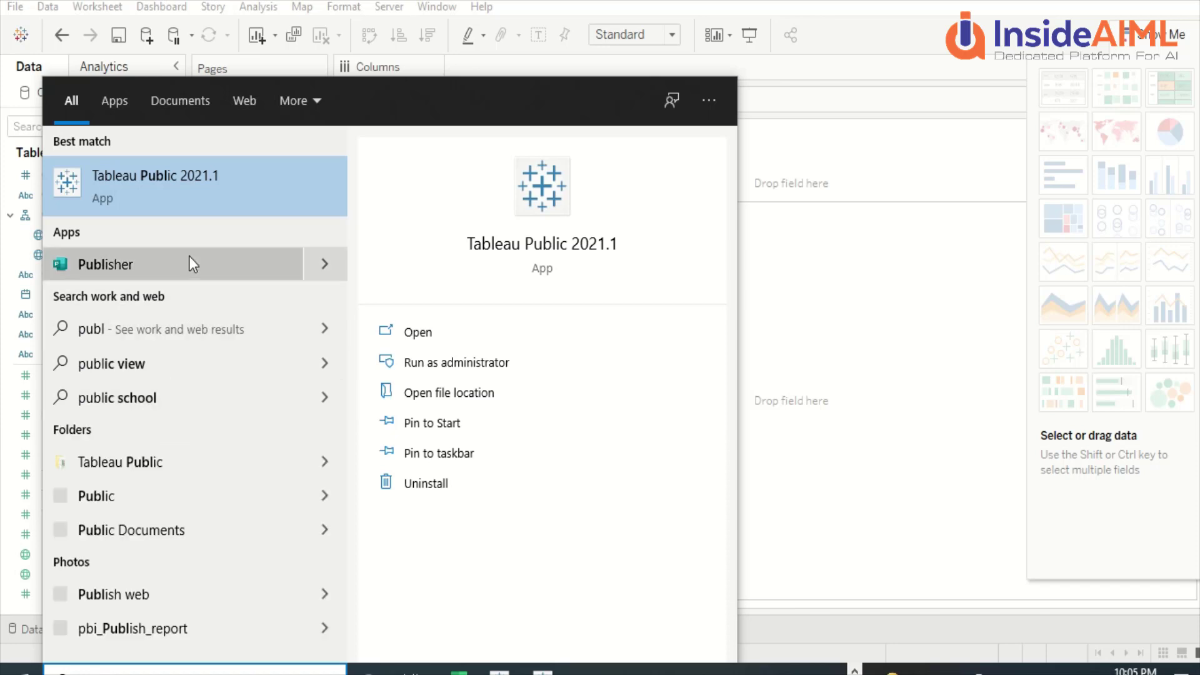
pyautogui.click(190, 187)
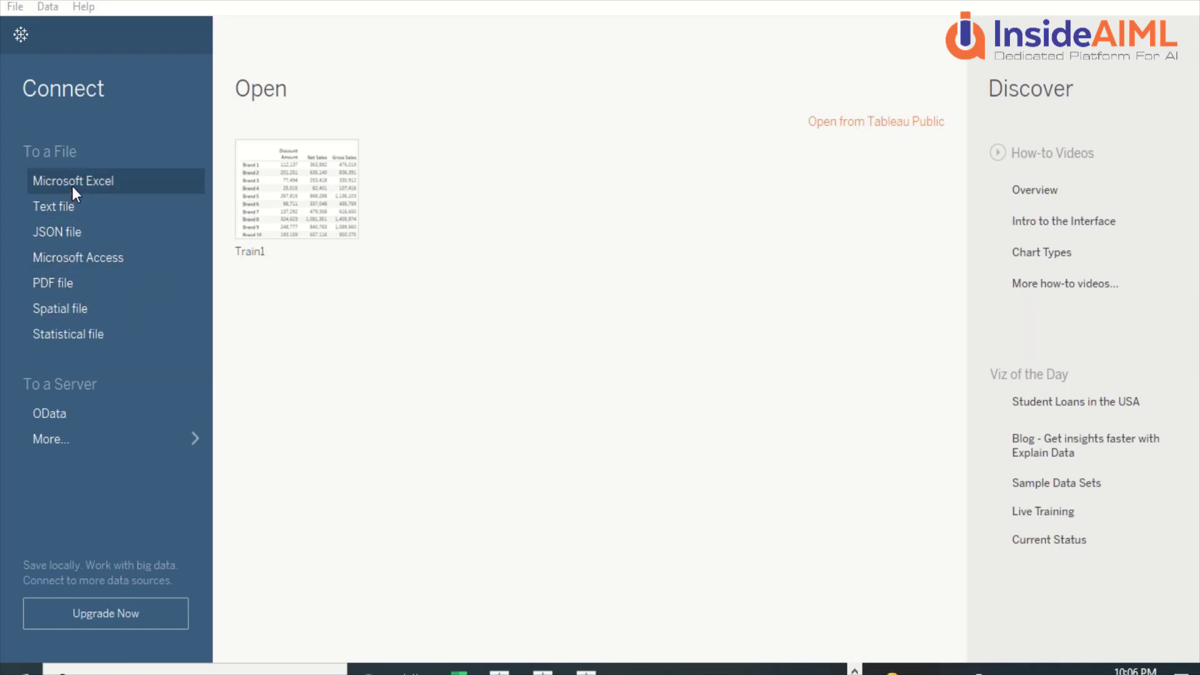
pyautogui.click(18, 8)
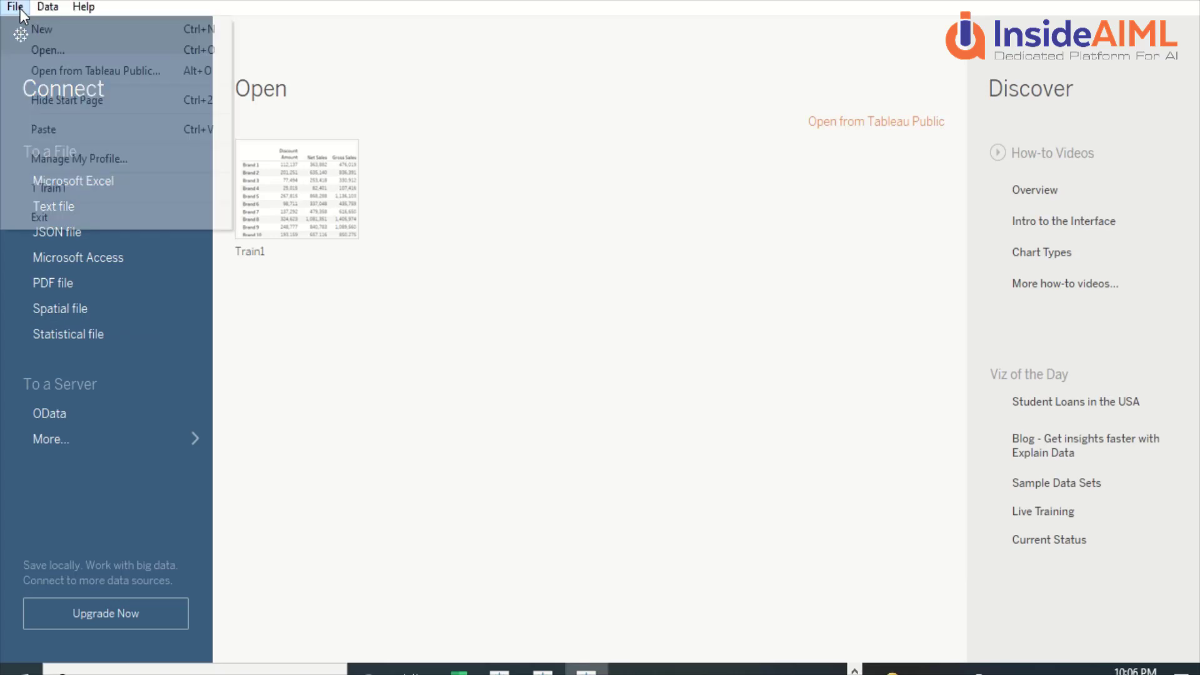
pyautogui.moveTo(82, 16)
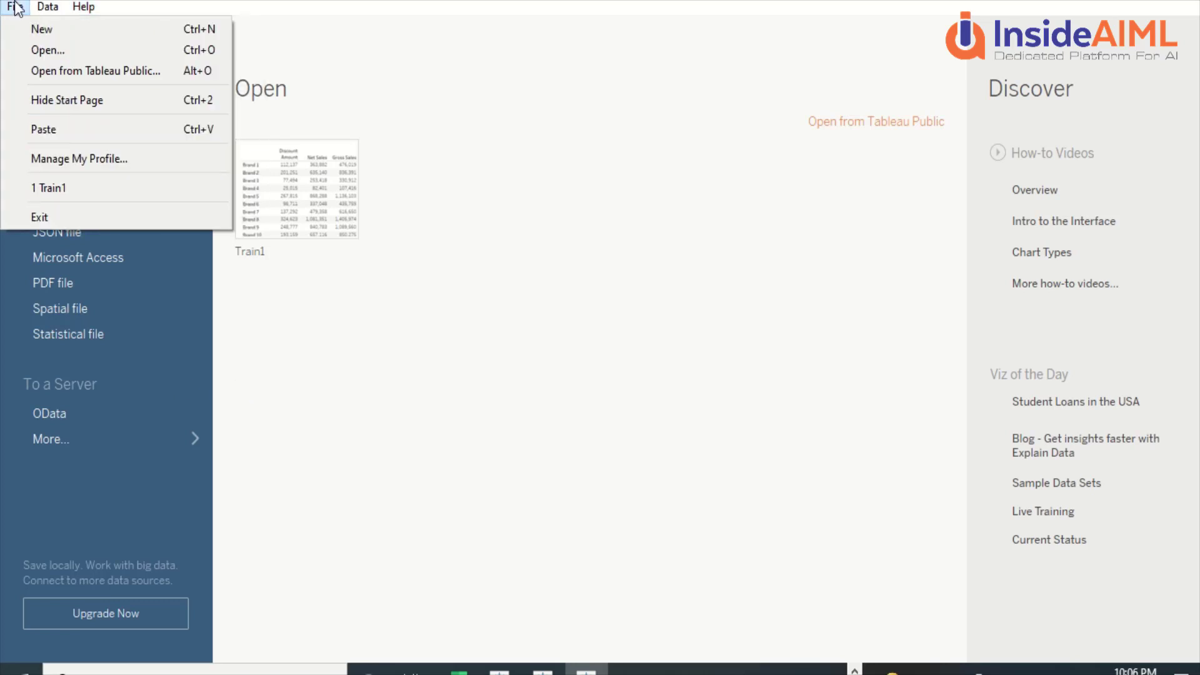
pyautogui.moveTo(15, 7)
pyautogui.click(168, 300)
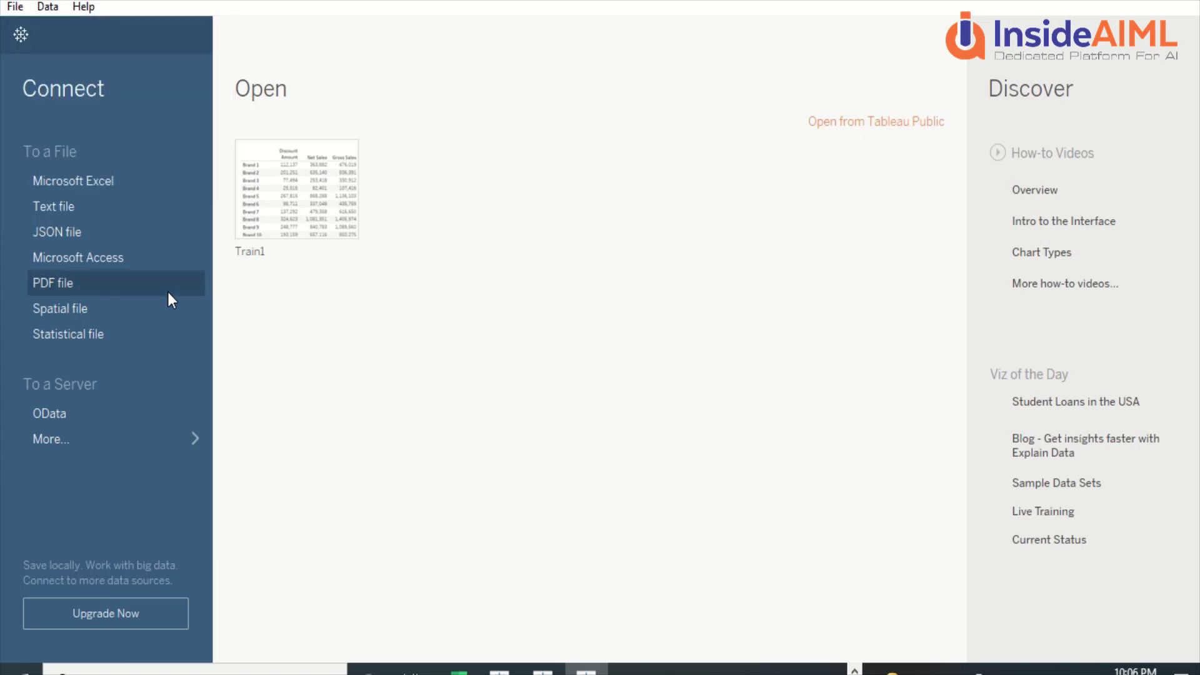
pyautogui.click(169, 293)
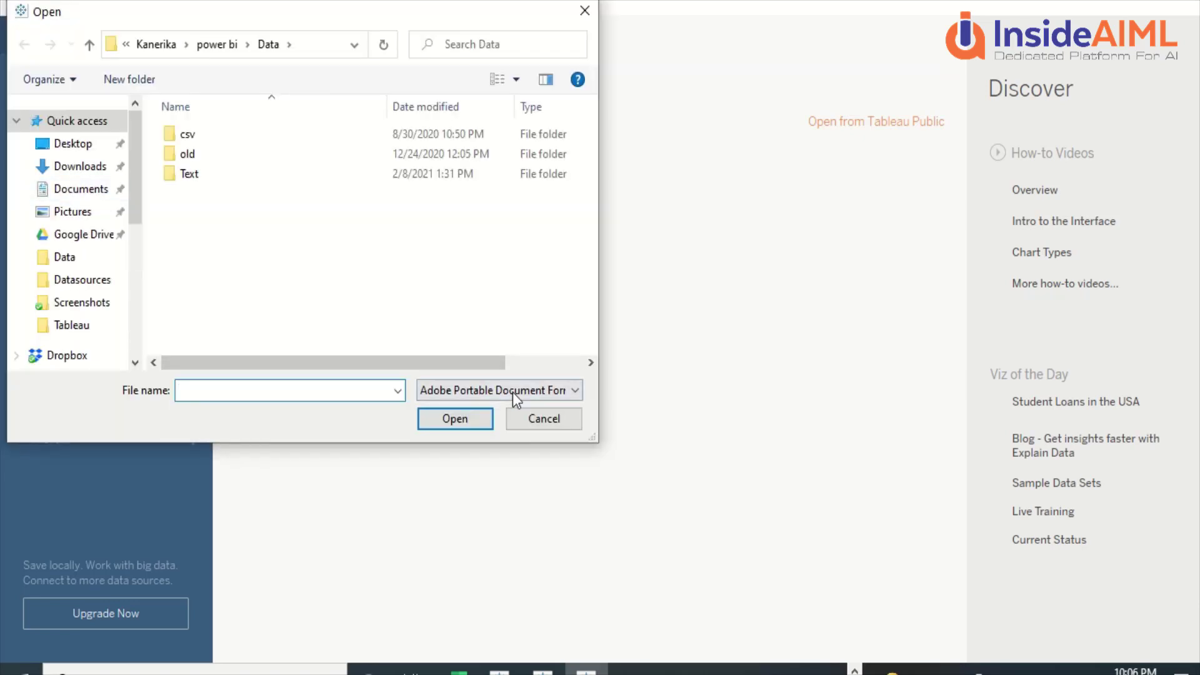
pyautogui.click(556, 424)
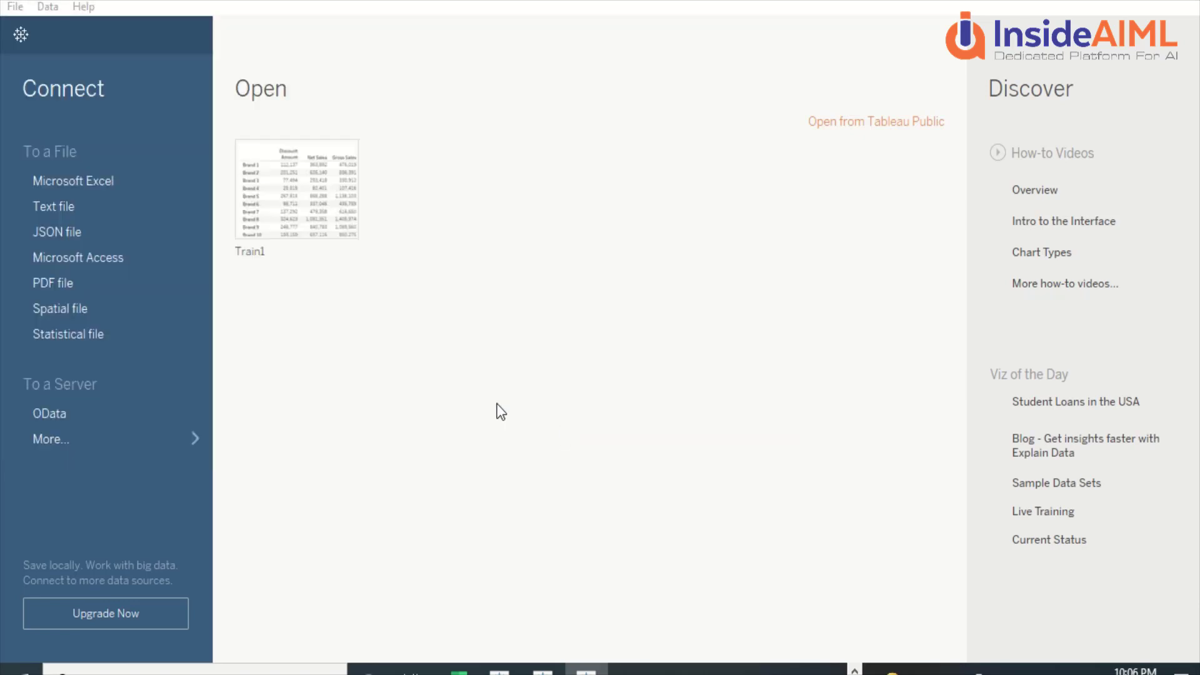
# Connect to the Call Microsoft Excel workbook in the Datasources folder
pyautogui.click(90, 182)
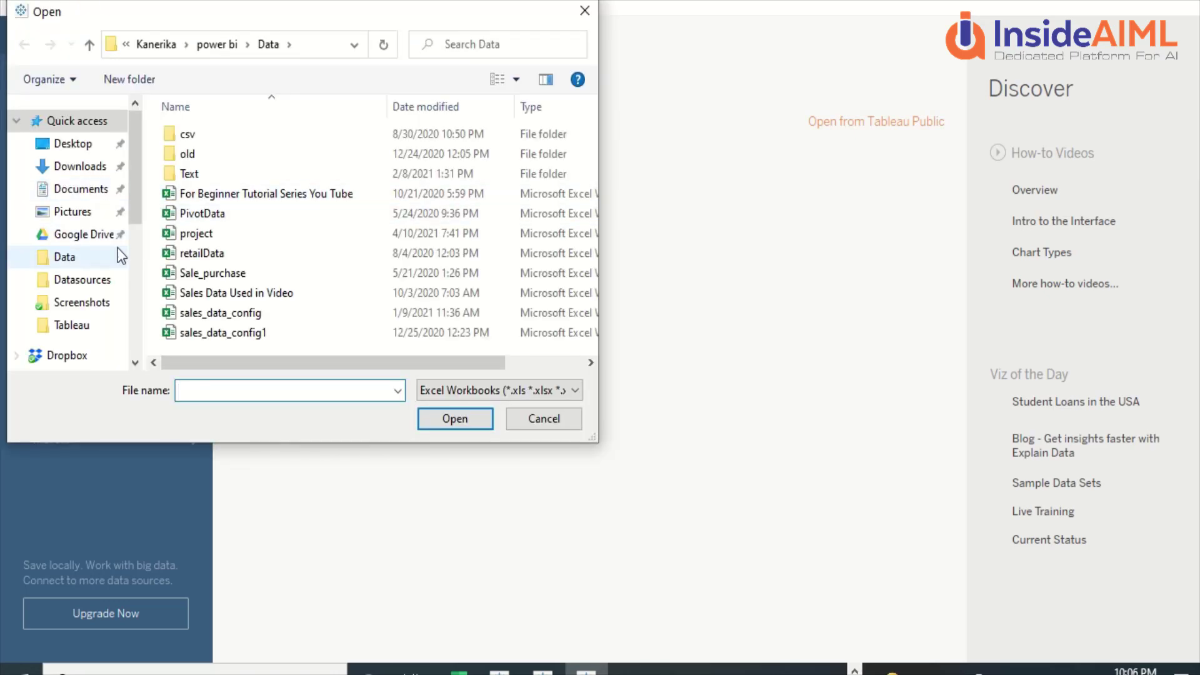
pyautogui.click(81, 280)
pyautogui.click(188, 138)
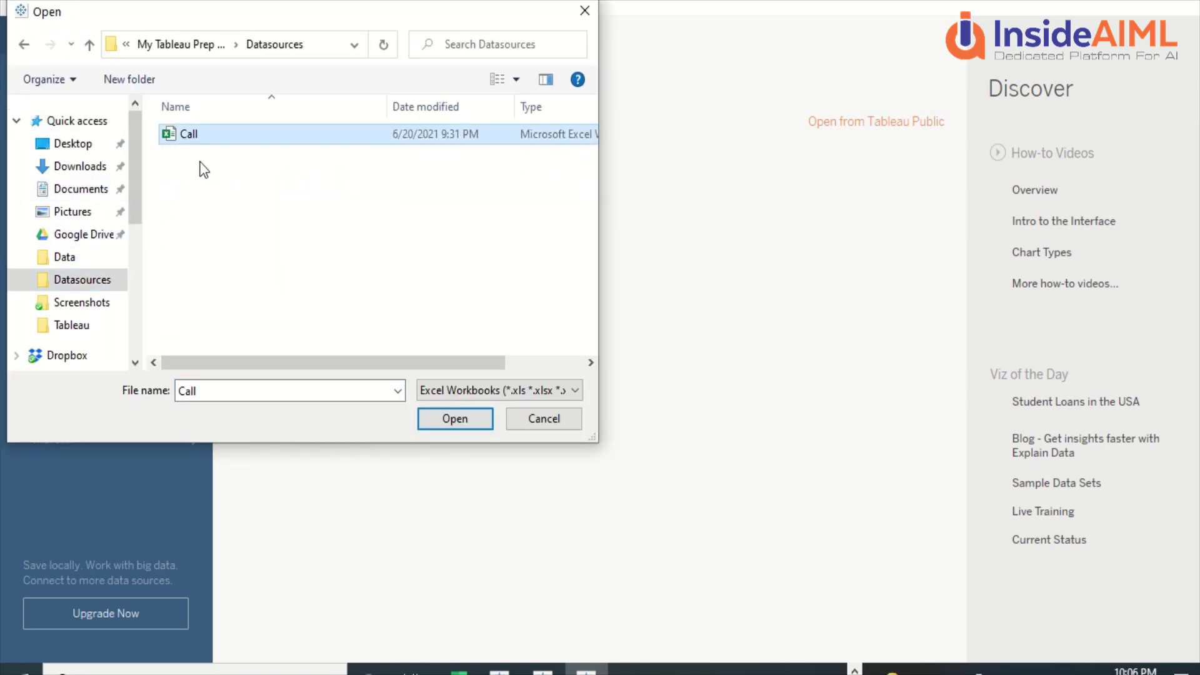
pyautogui.click(437, 415)
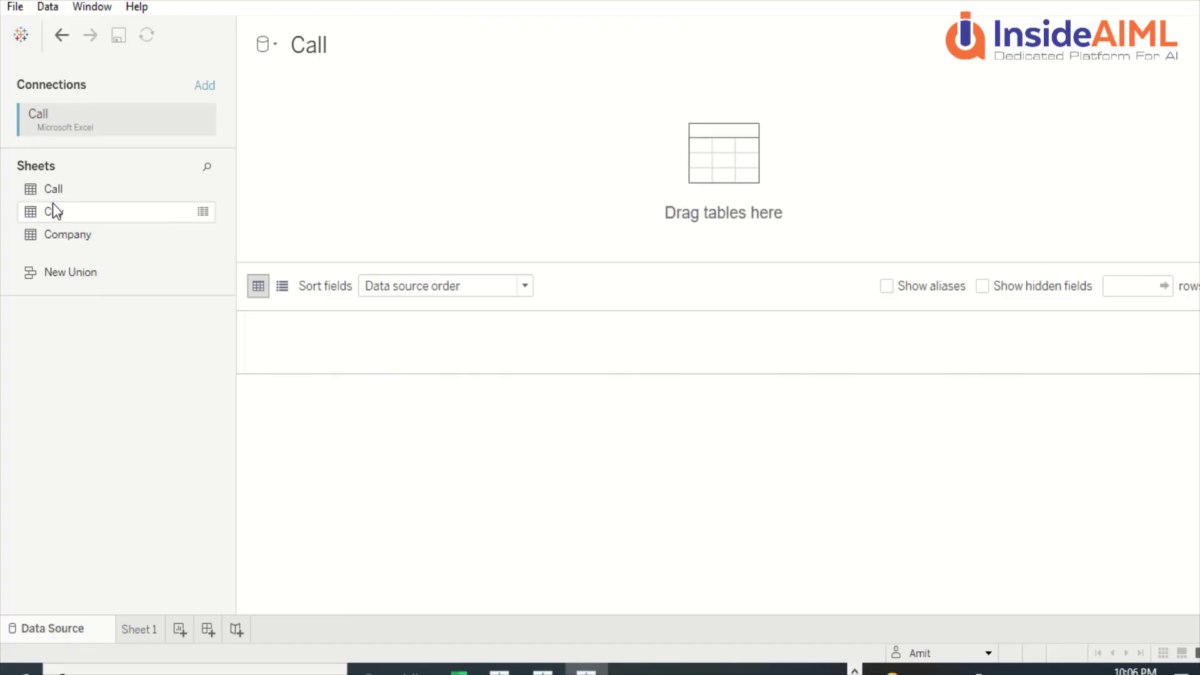
pyautogui.moveTo(66, 211); pyautogui.dragTo(311, 168)
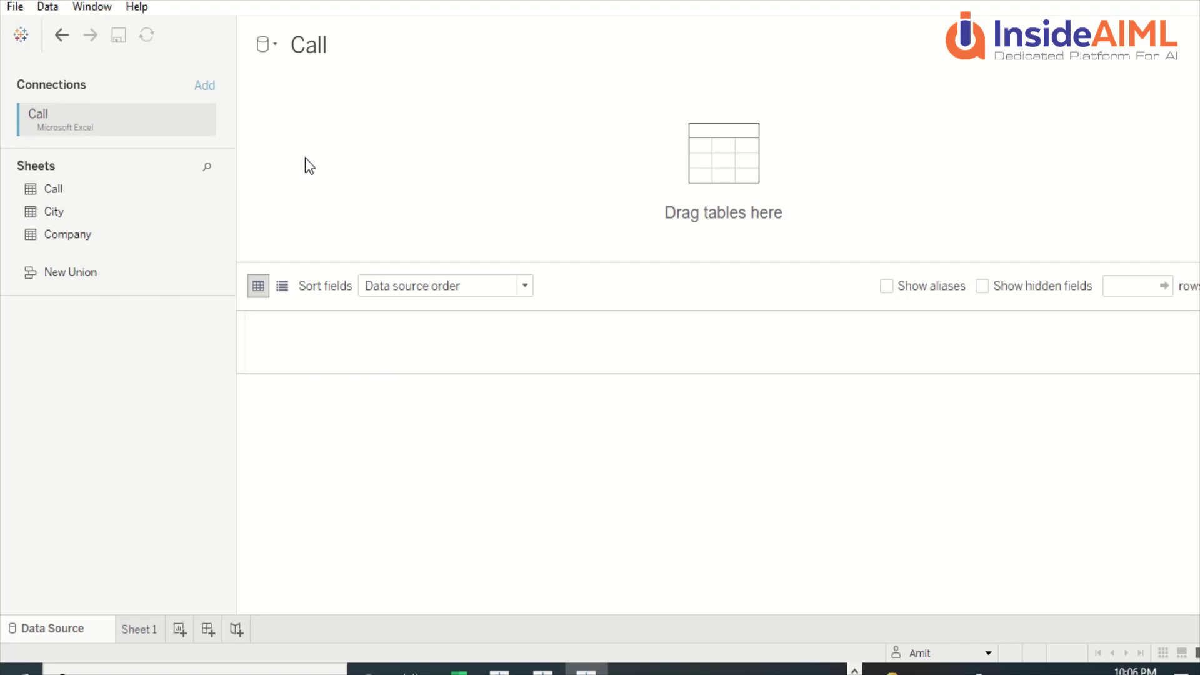
pyautogui.doubleClick(52, 215)
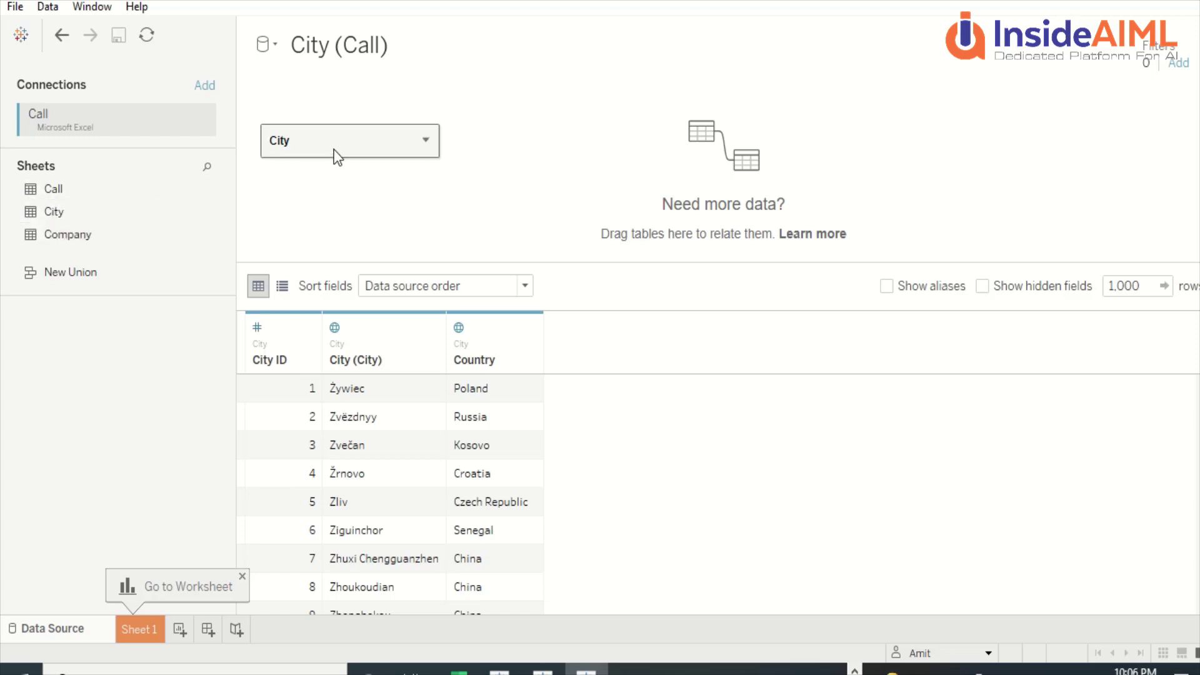
pyautogui.moveTo(339, 158); pyautogui.dragTo(138, 237)
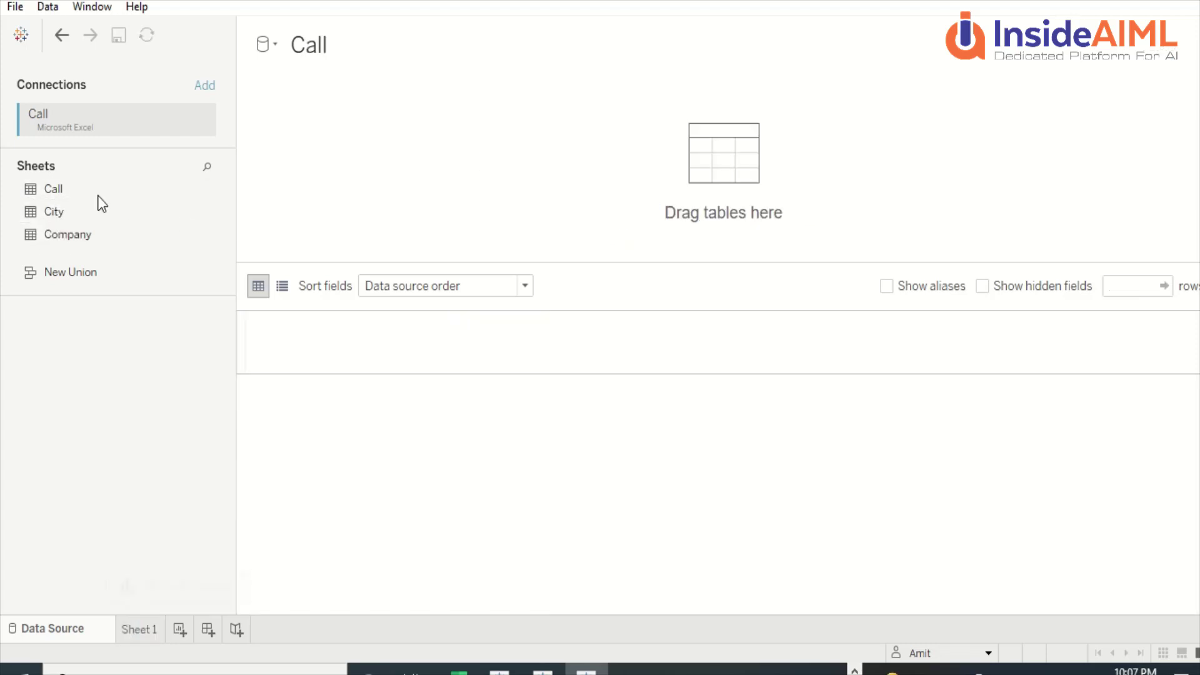
# Add the Call sheet to the data source and relate the City sheet to it with City ID = City ID (City)
pyautogui.moveTo(55, 190); pyautogui.dragTo(345, 168)
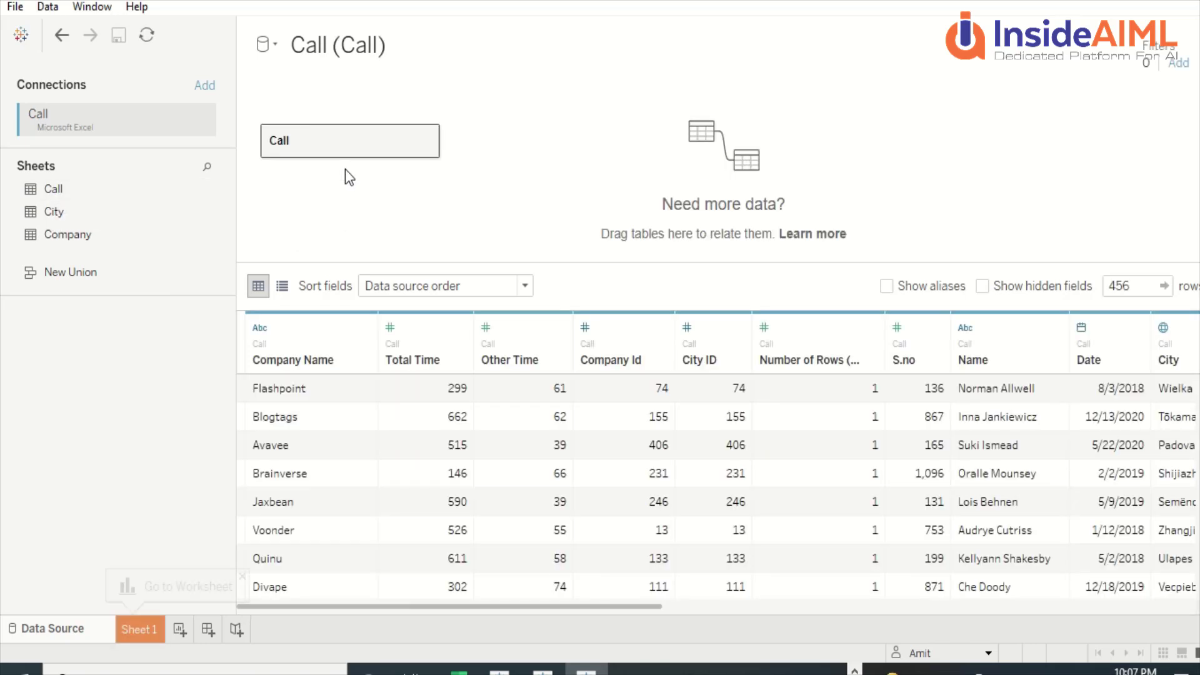
pyautogui.moveTo(53, 211); pyautogui.dragTo(525, 143)
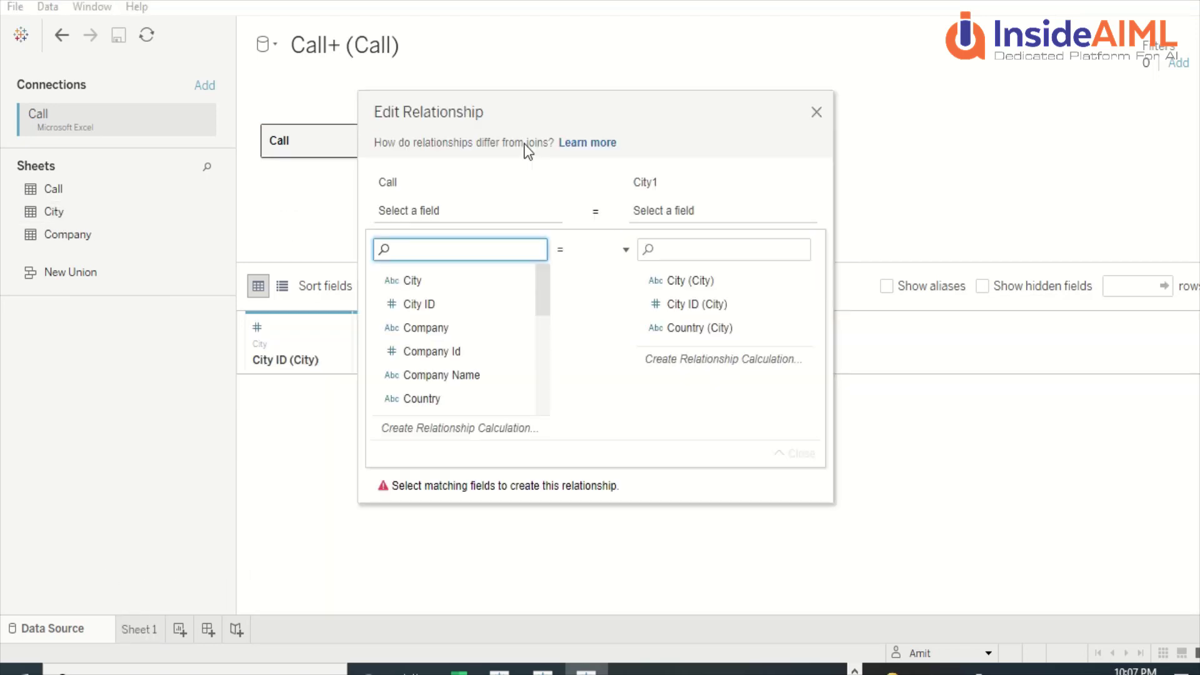
pyautogui.click(447, 302)
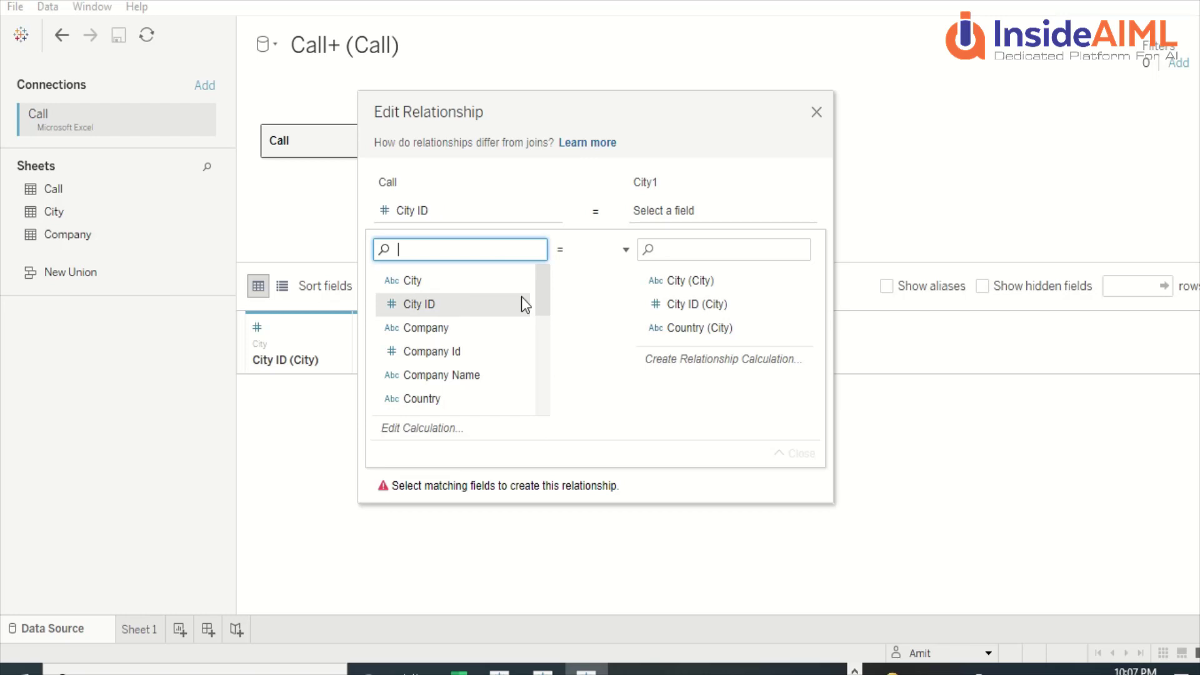
pyautogui.click(674, 306)
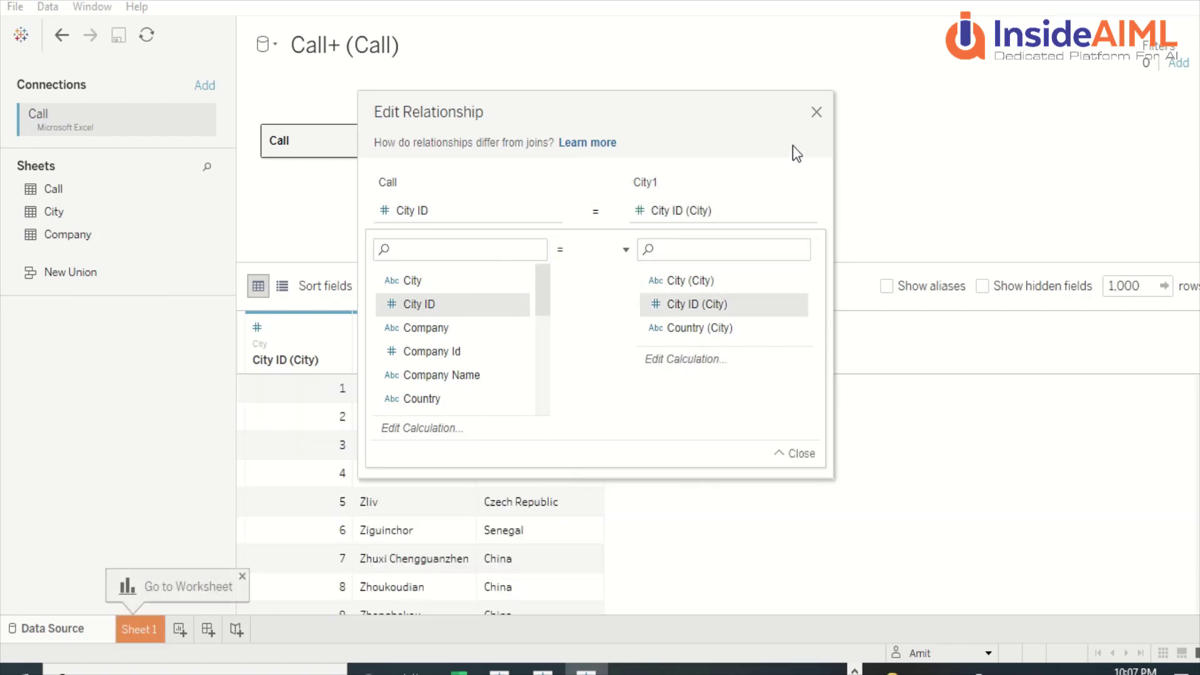
pyautogui.click(794, 454)
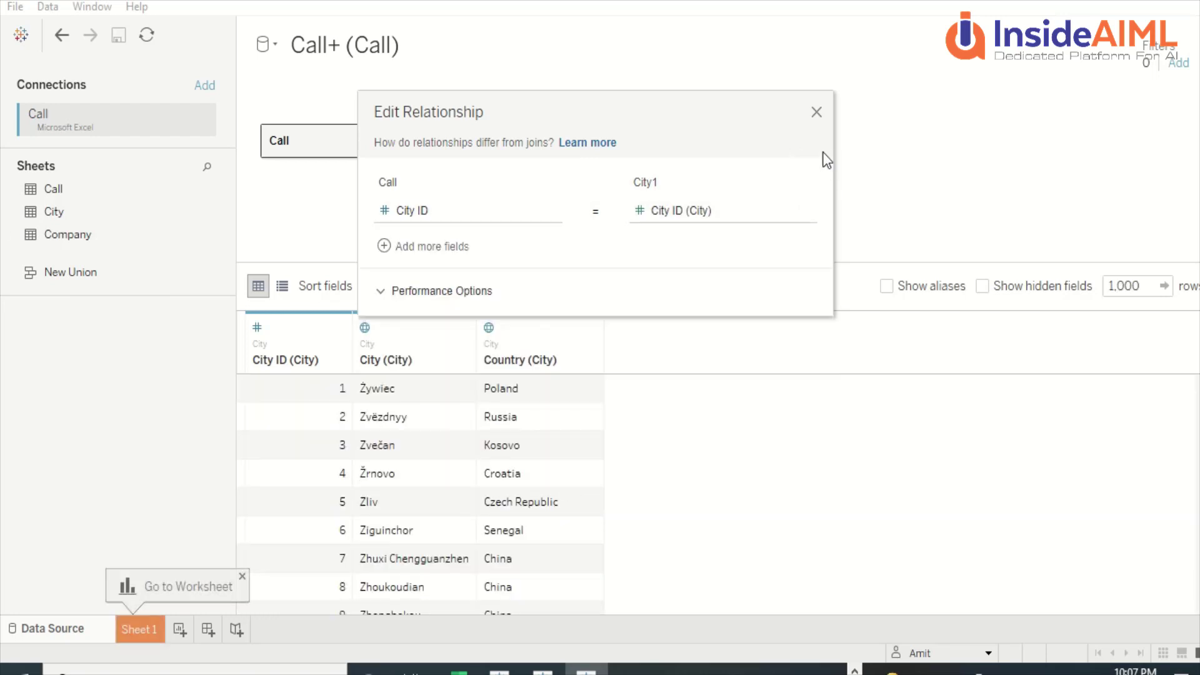
pyautogui.click(816, 113)
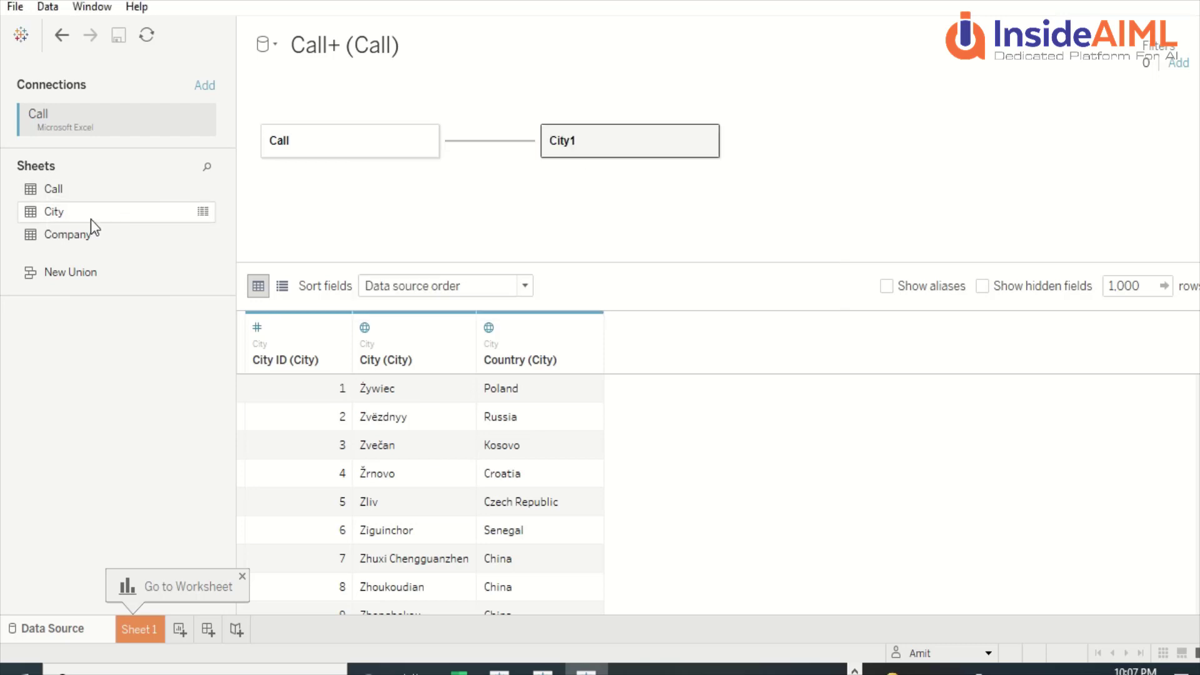
# Relate the Company sheet to the Call table with Company Id = Company Id (Company)
pyautogui.moveTo(94, 234); pyautogui.dragTo(562, 235)
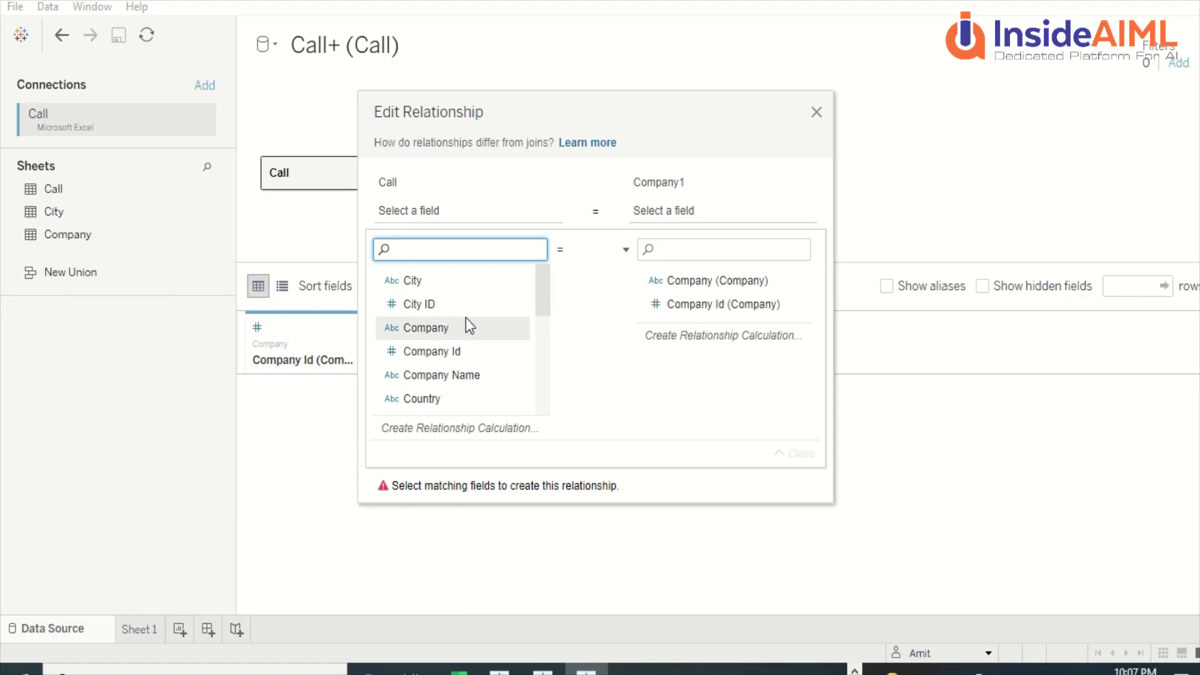
pyautogui.click(452, 357)
pyautogui.click(706, 303)
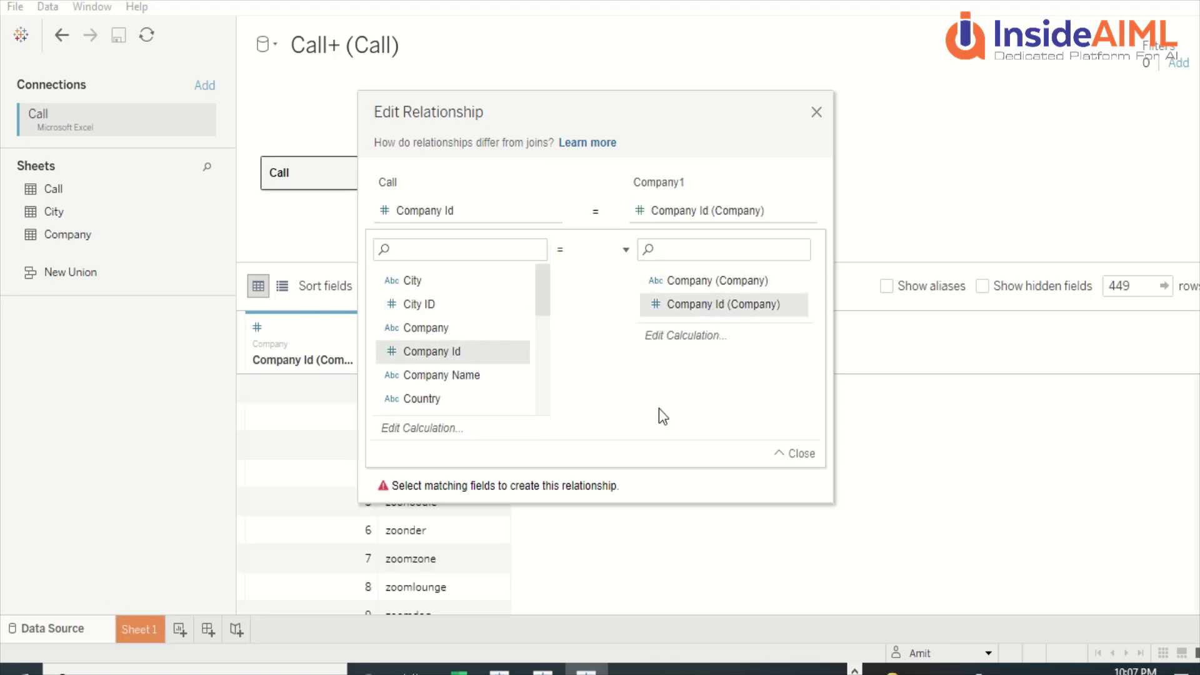
pyautogui.click(798, 452)
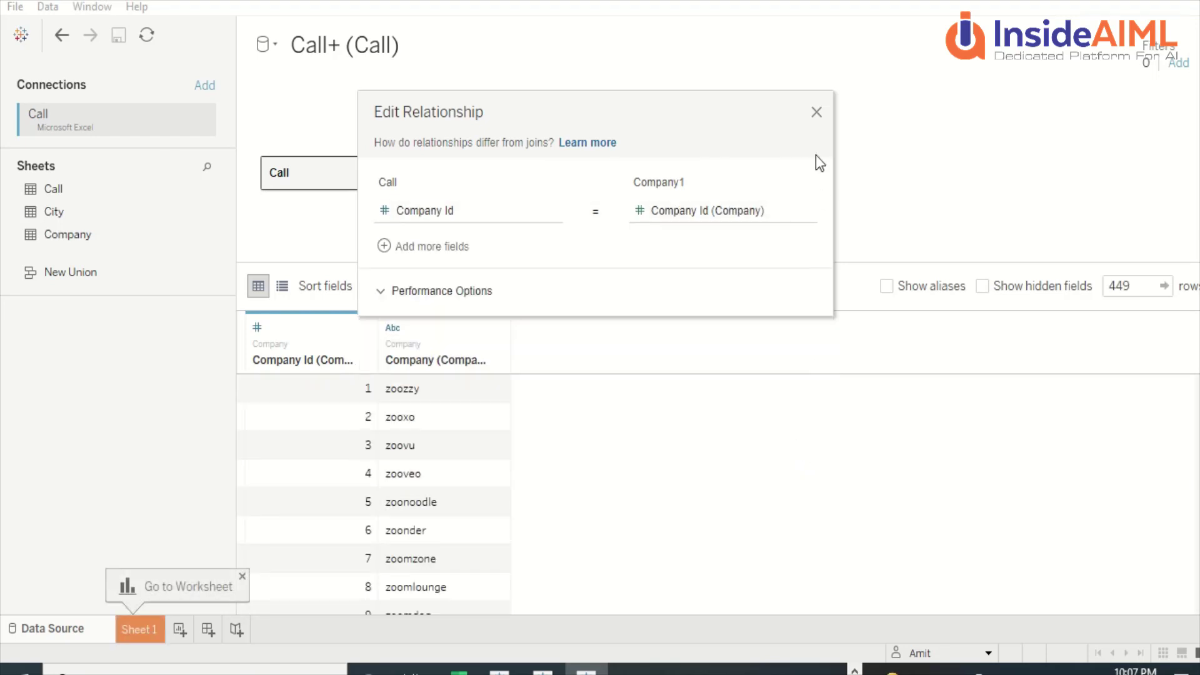
pyautogui.click(817, 113)
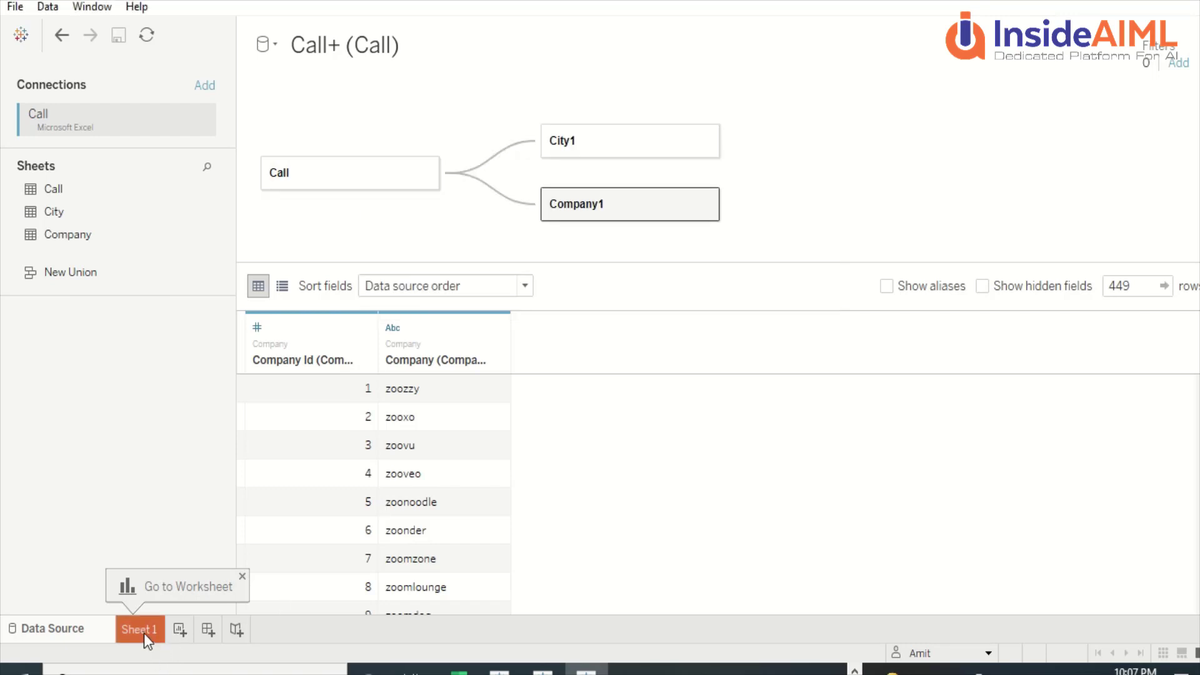
# Go to the Sheet 1 worksheet of the related Call data source
pyautogui.click(179, 585)
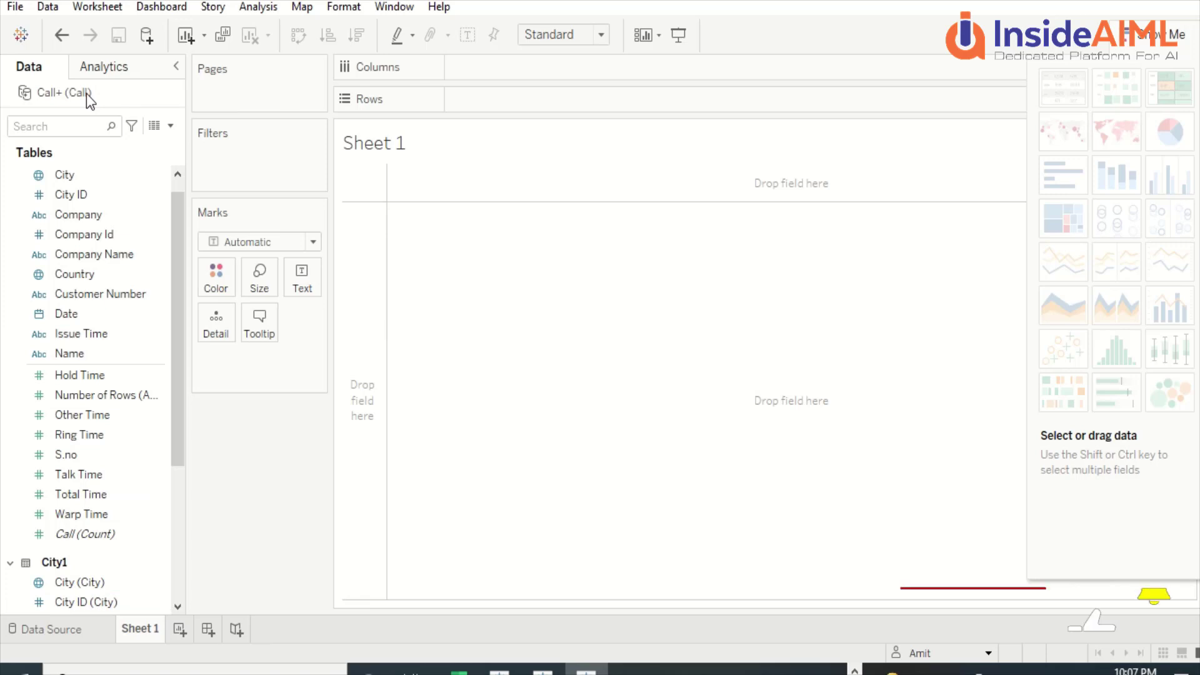
# Examine the available file, data, worksheet, dashboard, story, analysis, format, window and help commands
pyautogui.click(15, 7)
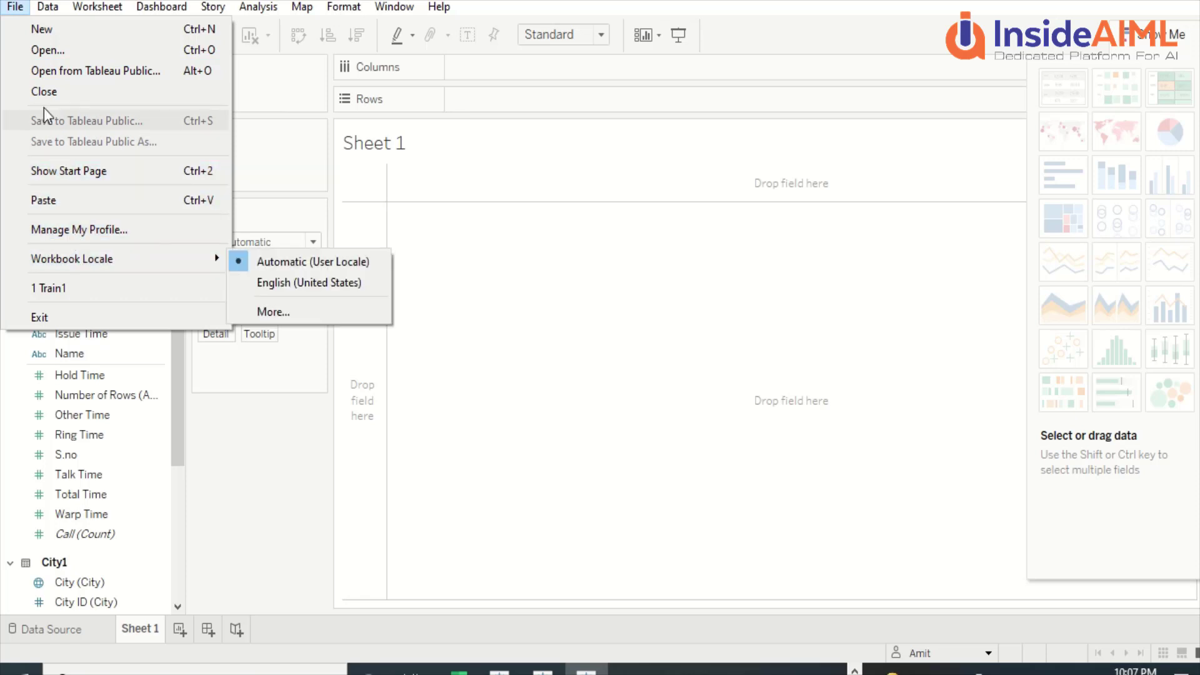
pyautogui.moveTo(48, 6)
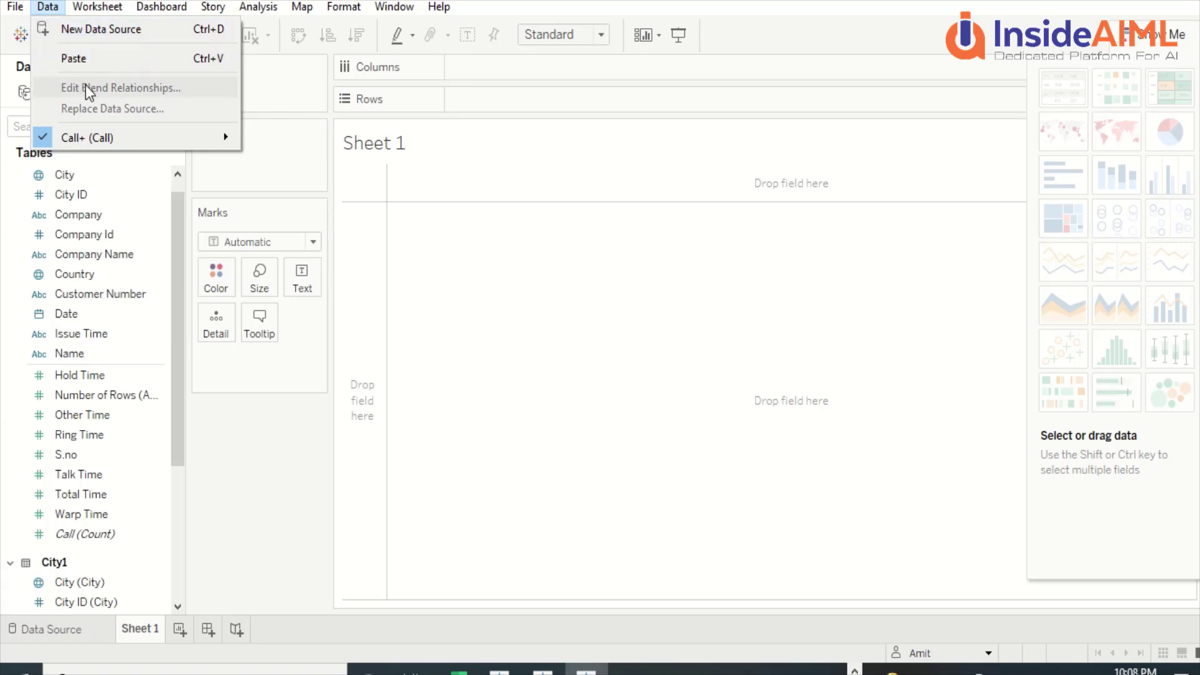
pyautogui.moveTo(90, 9)
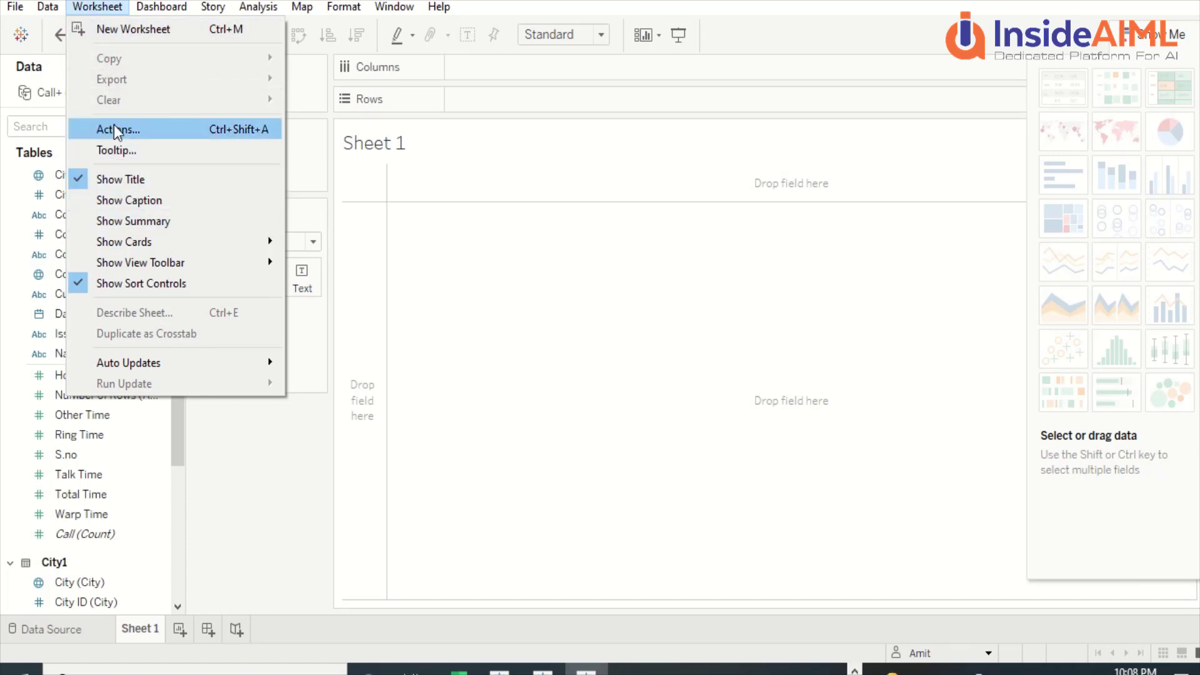
pyautogui.moveTo(157, 7)
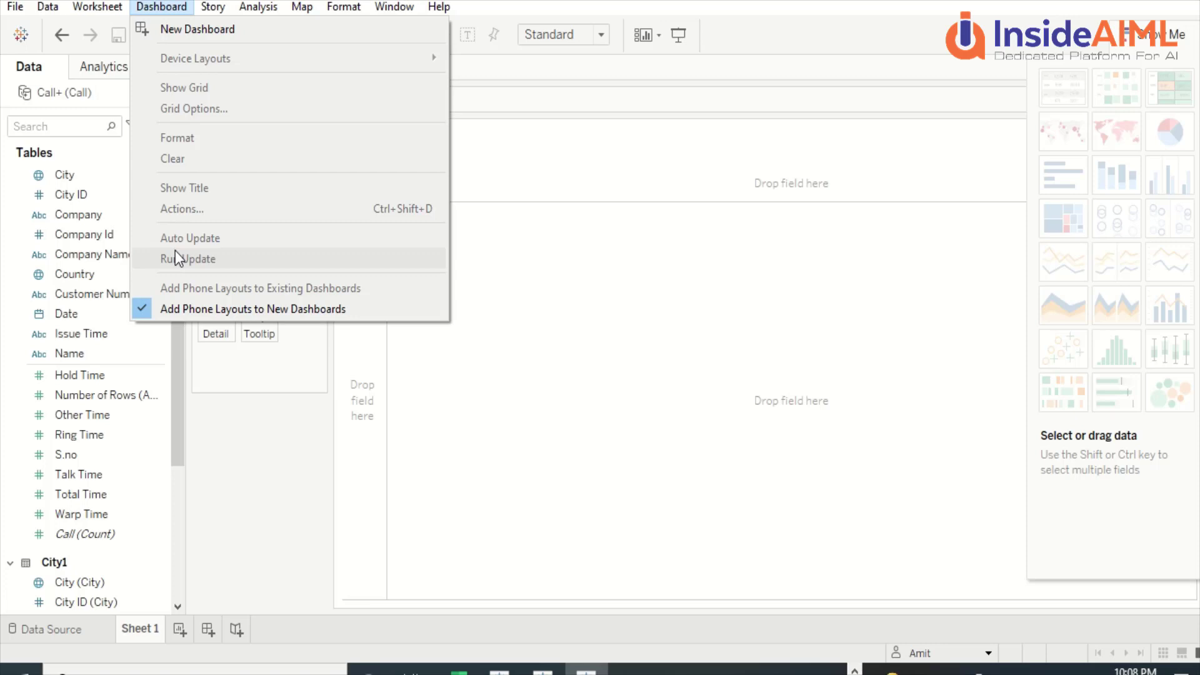
pyautogui.moveTo(212, 8)
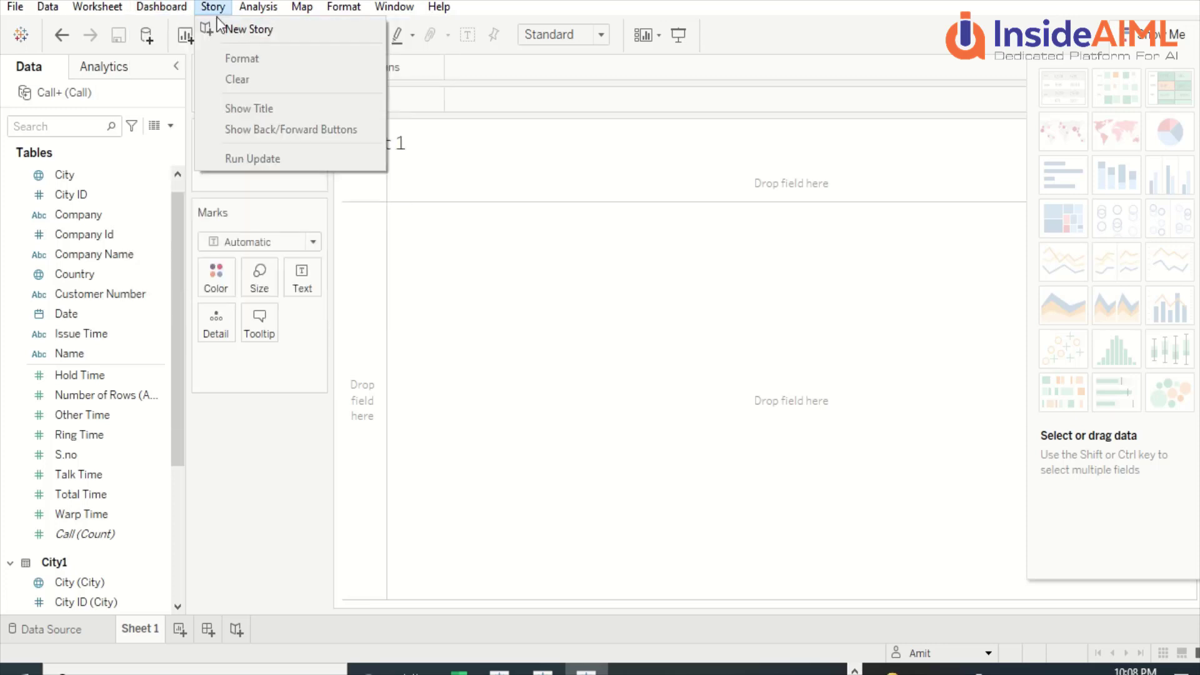
pyautogui.moveTo(259, 12)
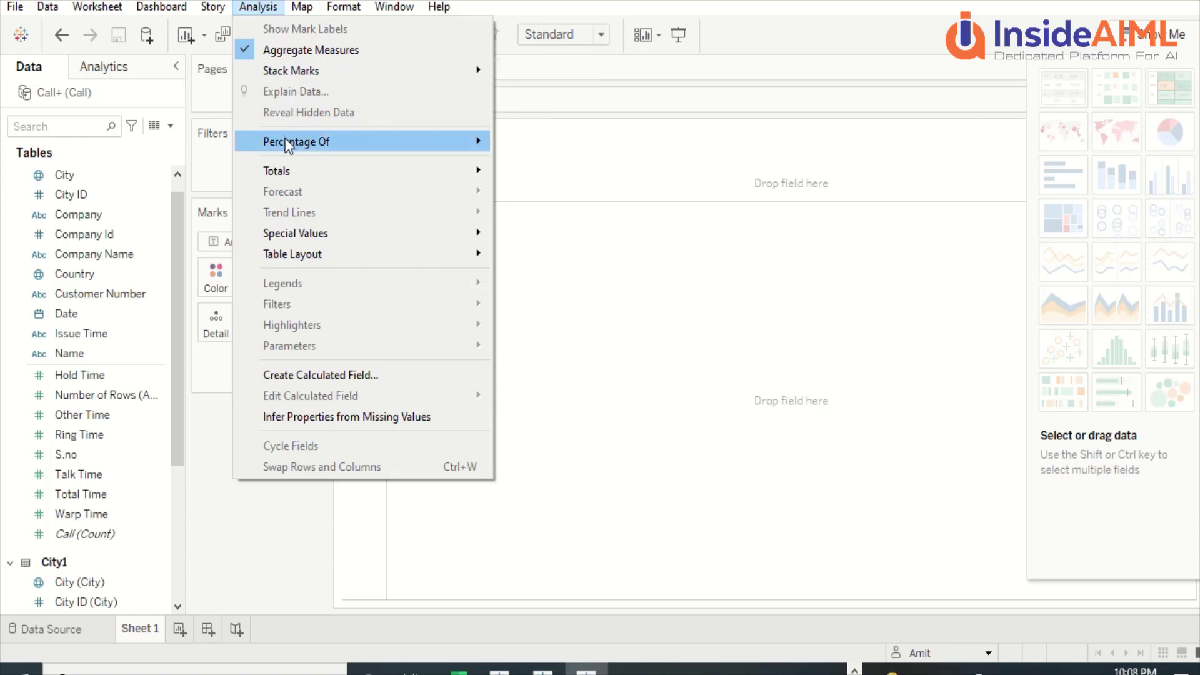
pyautogui.moveTo(287, 173)
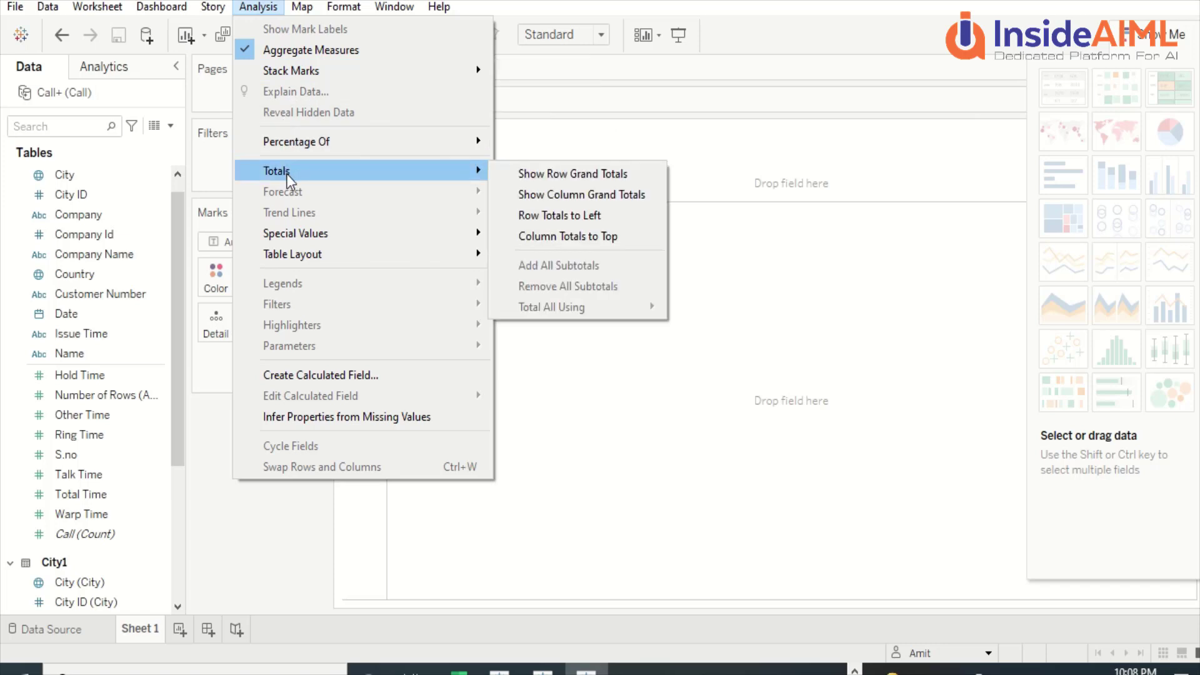
pyautogui.moveTo(290, 230)
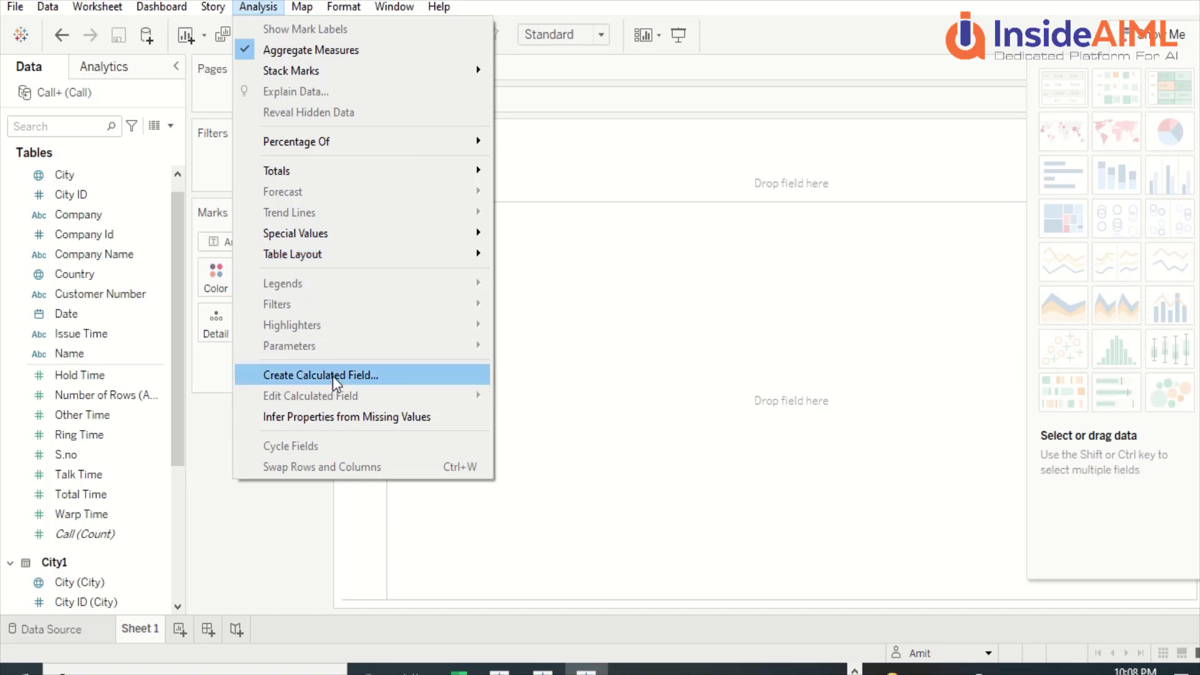
pyautogui.moveTo(322, 6)
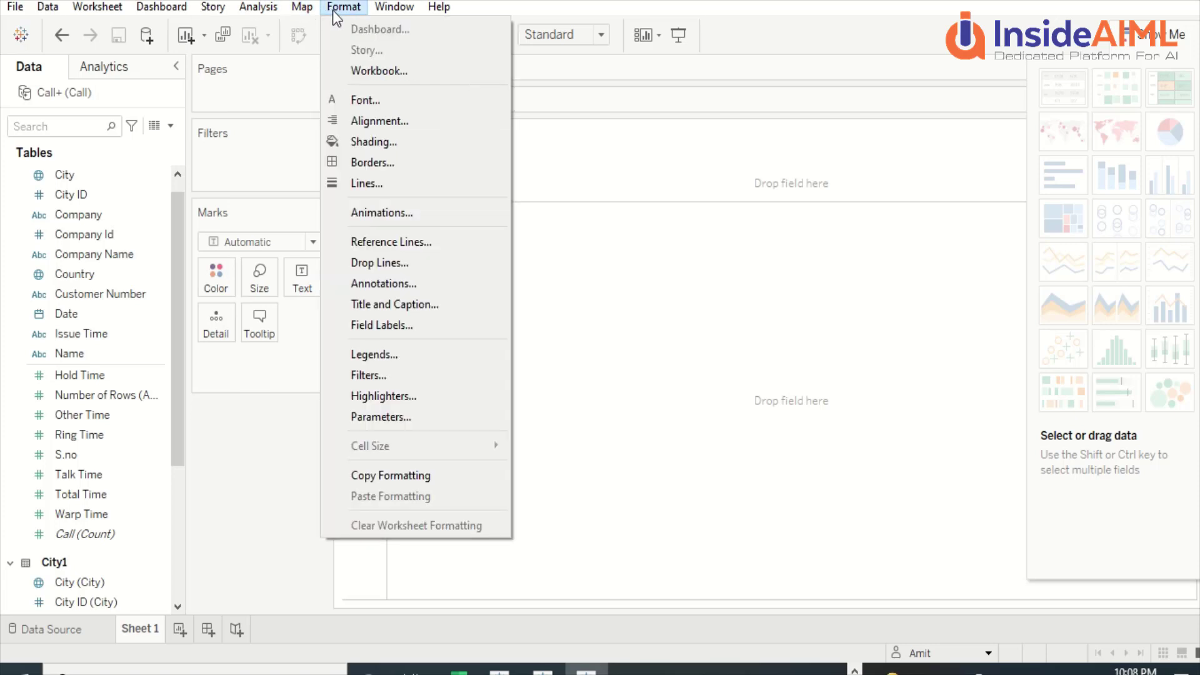
pyautogui.moveTo(391, 14)
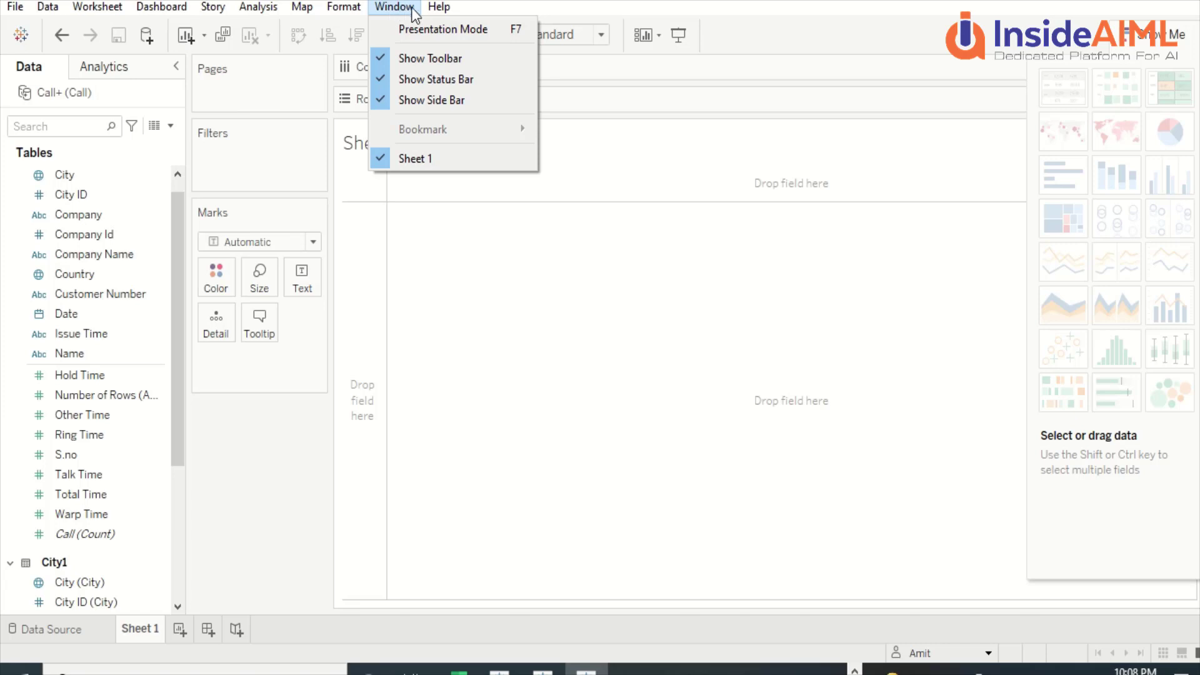
pyautogui.moveTo(440, 16)
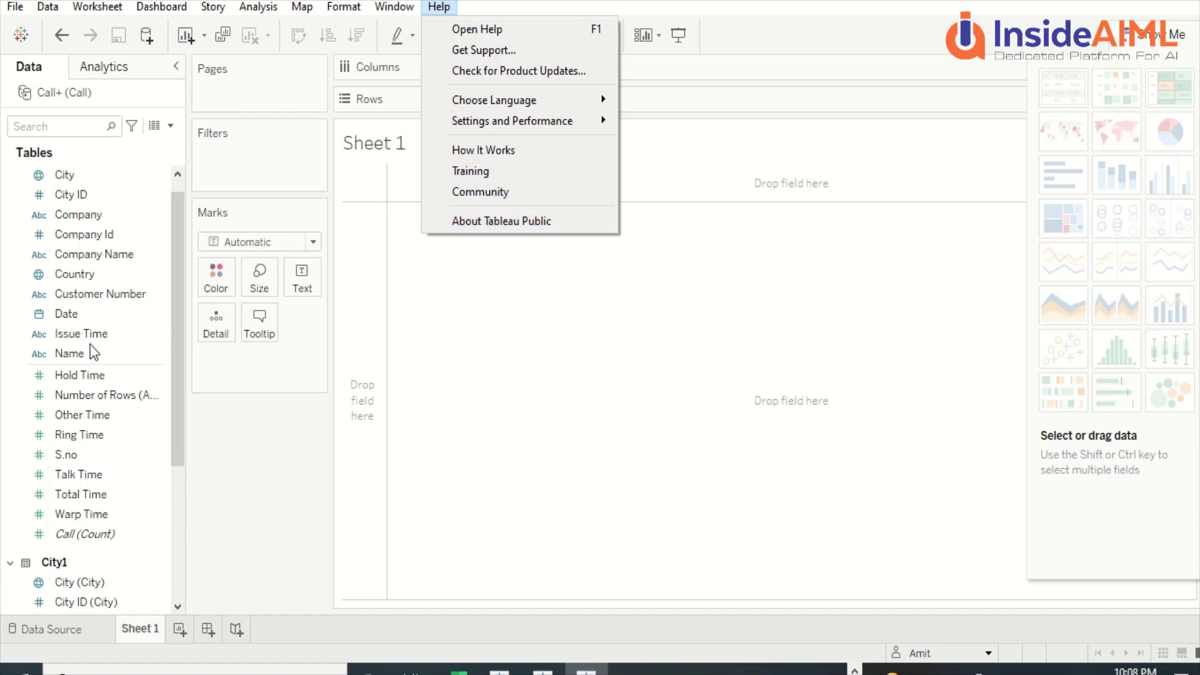
# Create a calculated field from Talk Time in the Call table and name it Total Time
pyautogui.click(115, 456)
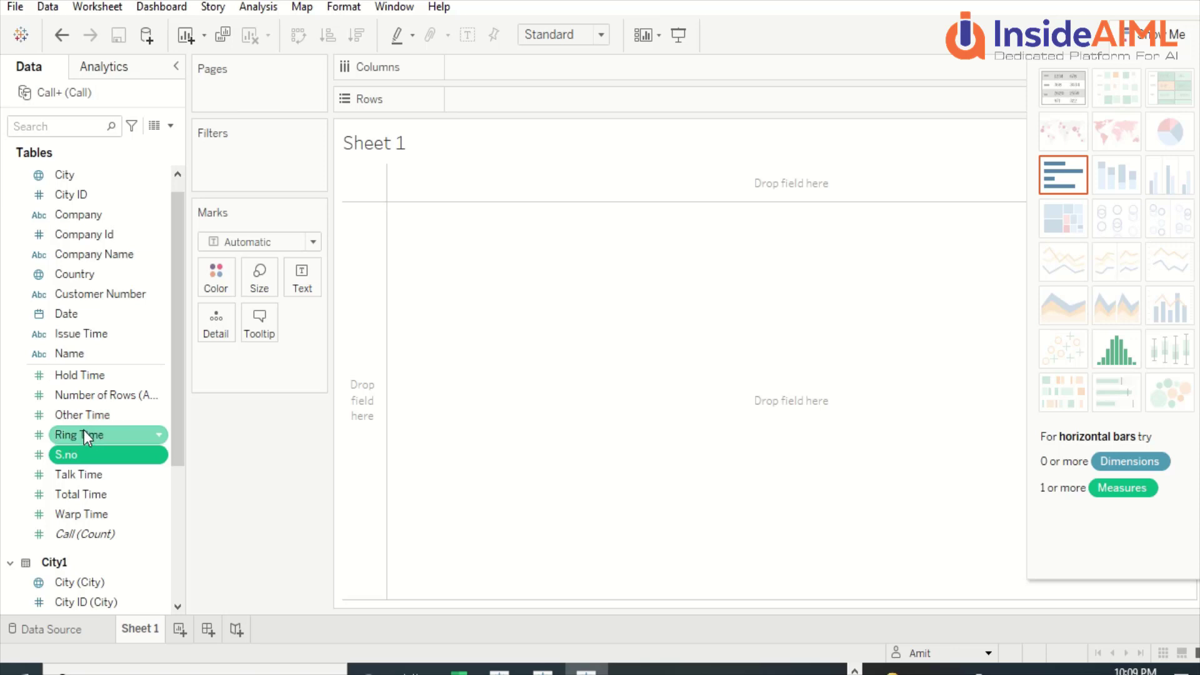
pyautogui.scroll(1, 87, 424)
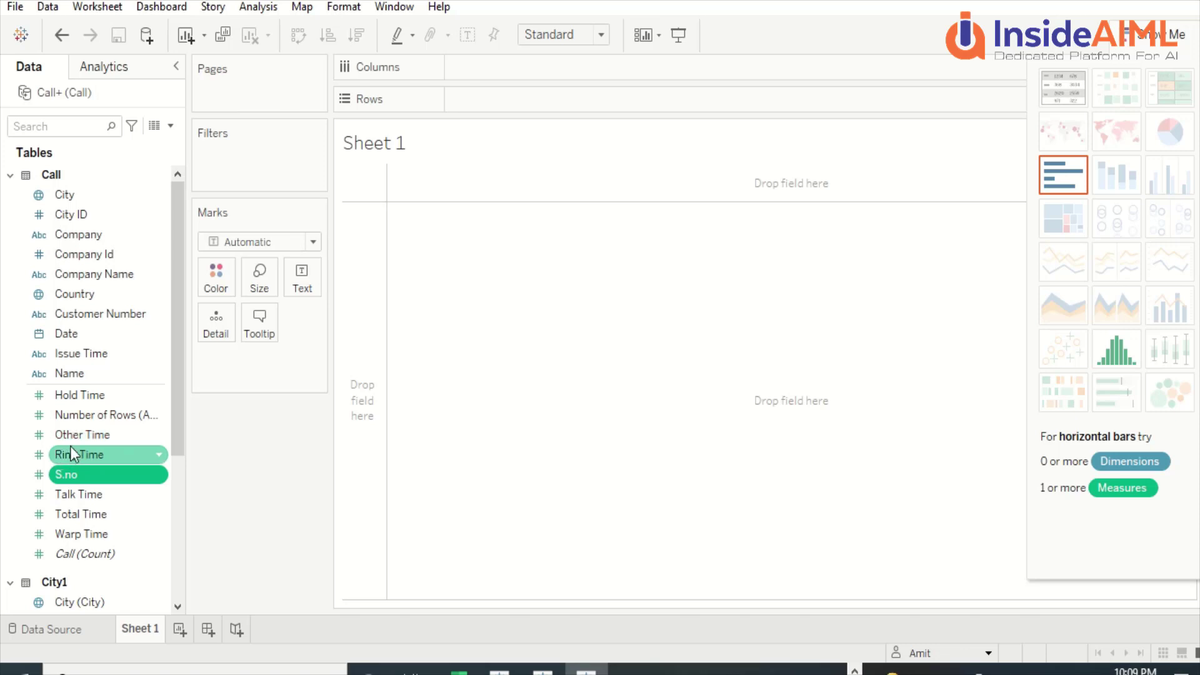
pyautogui.click(66, 492)
pyautogui.rightClick(65, 491)
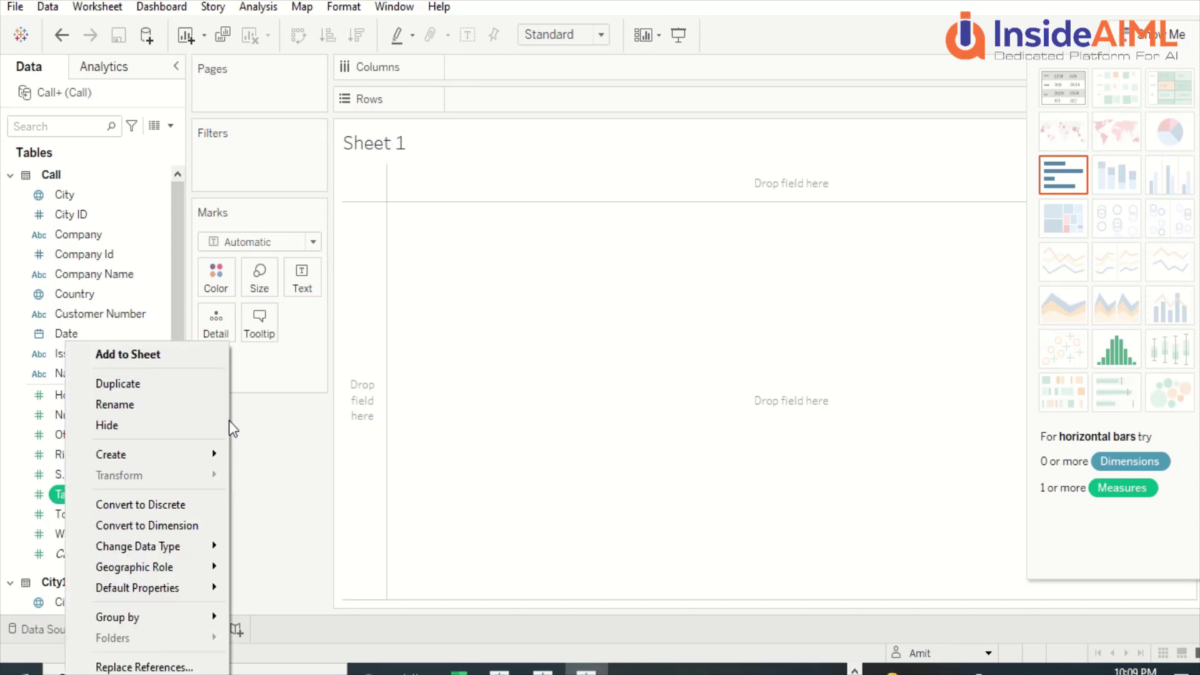
pyautogui.moveTo(200, 455)
pyautogui.click(283, 456)
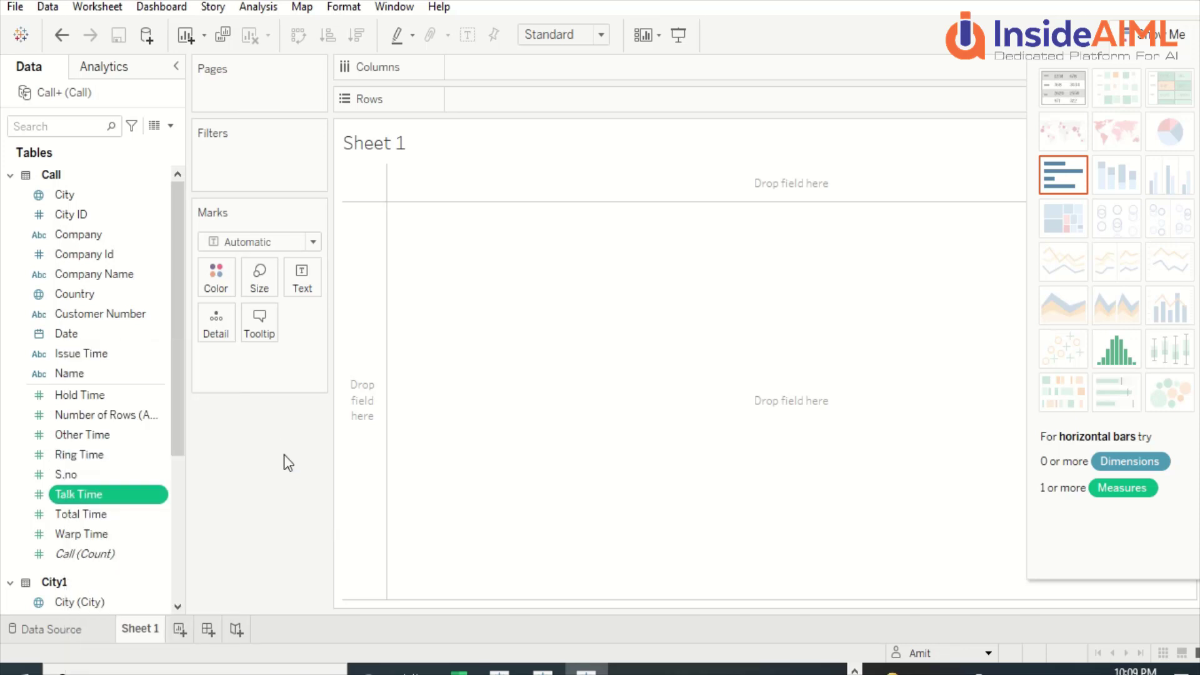
pyautogui.doubleClick(466, 180)
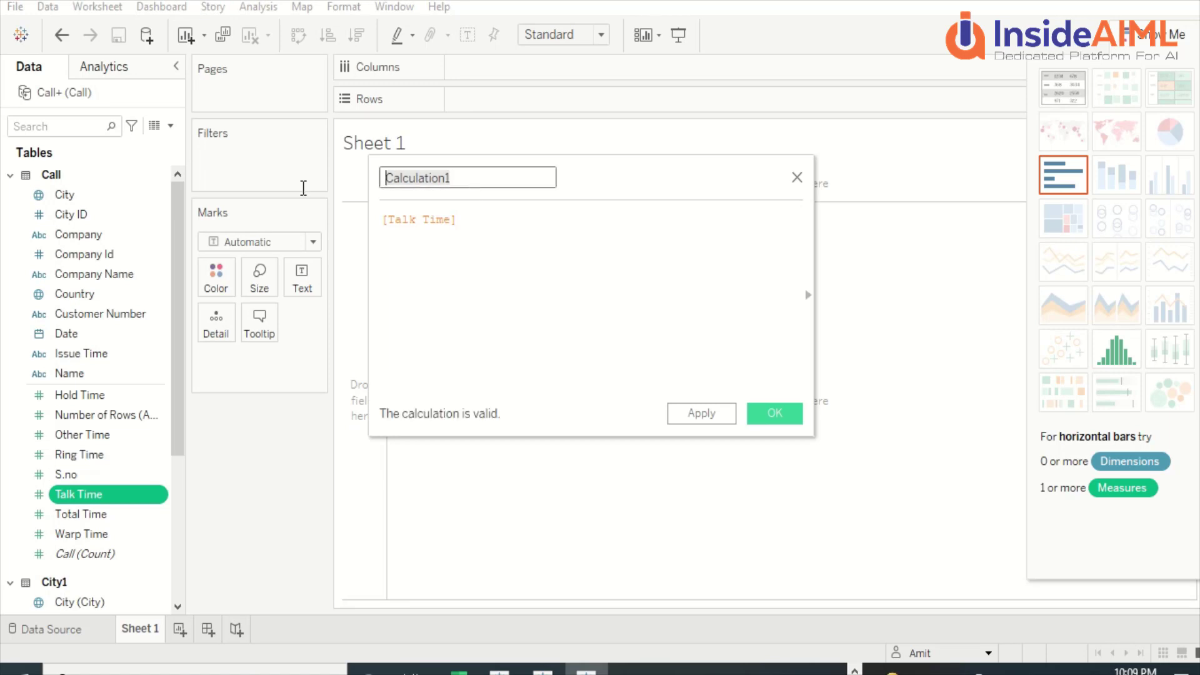
pyautogui.write('Total Tm')
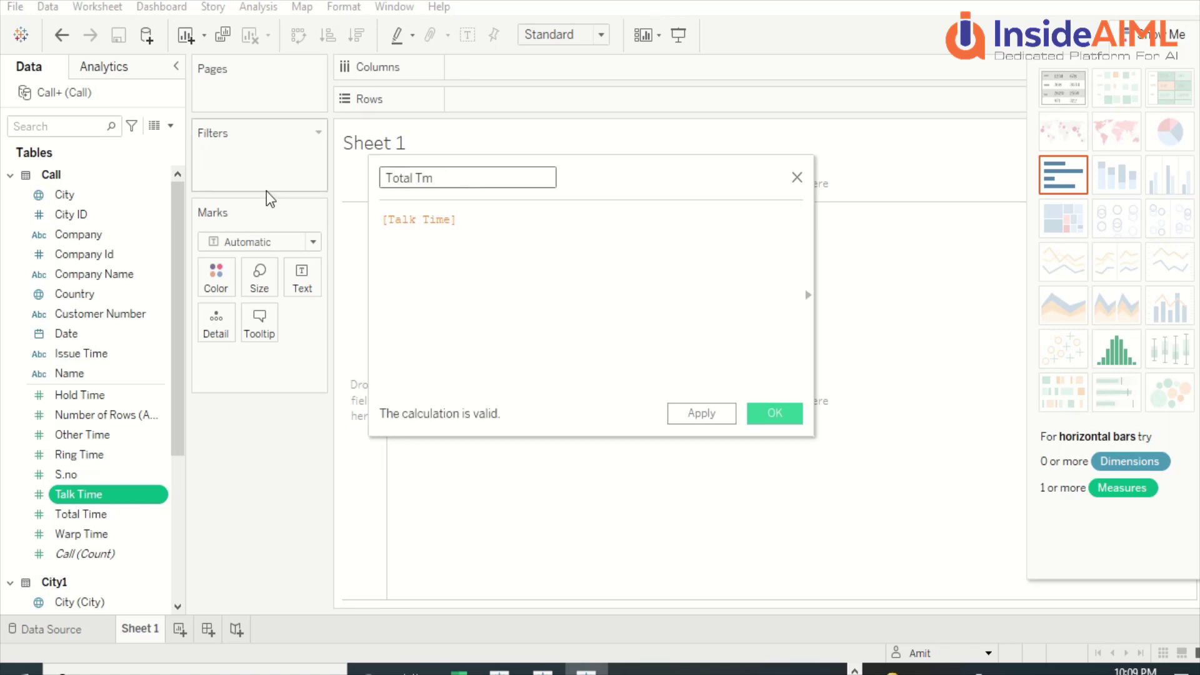
pyautogui.press('BackSpace')
pyautogui.write('ime')
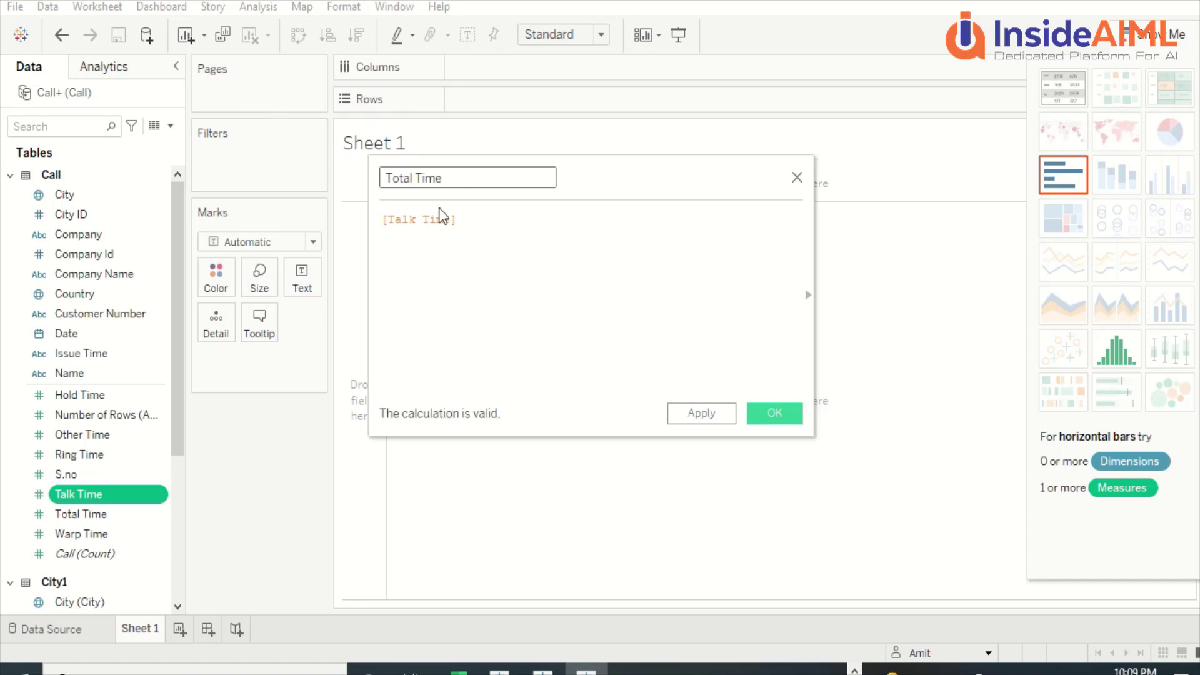
# Complete the calculation as [Talk Time]+[Ring Time]+[Hold Time]+[Warp Time]
pyautogui.click(475, 220)
pyautogui.write('+')
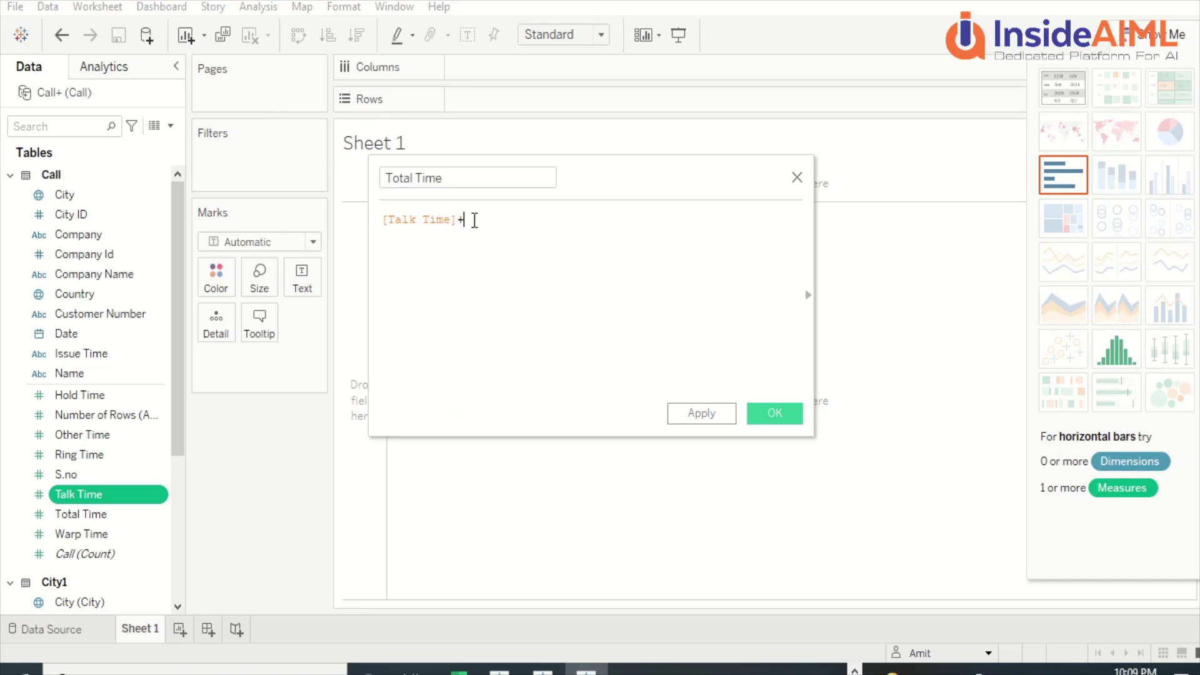
pyautogui.write('[r')
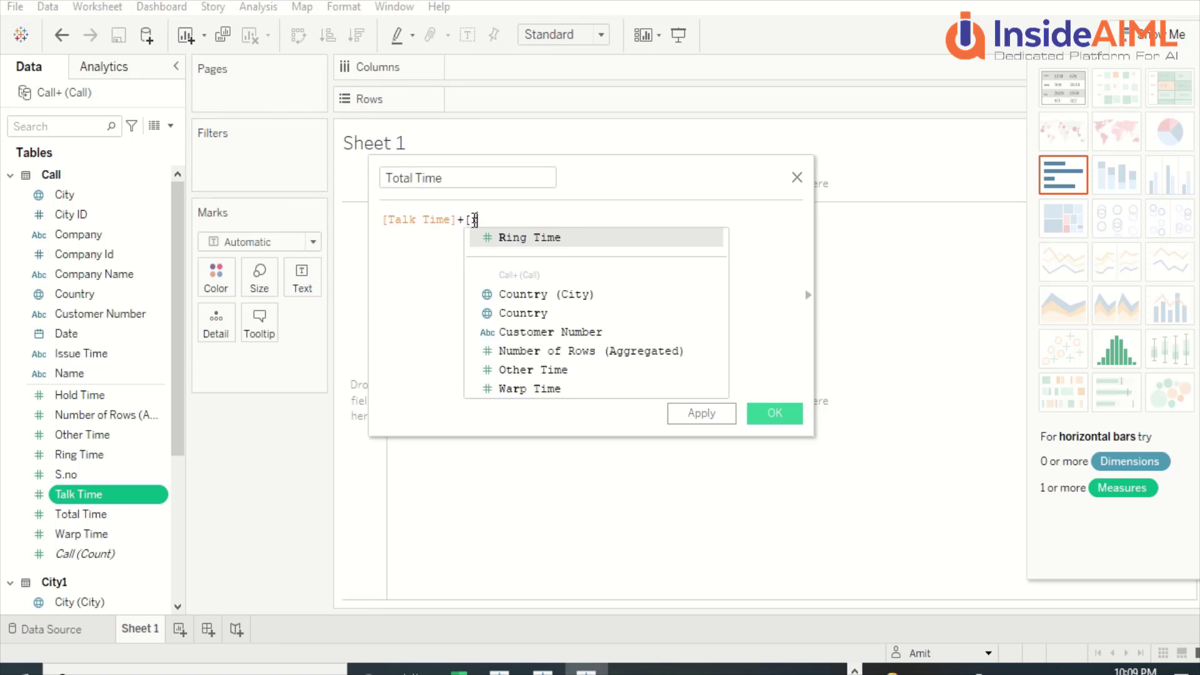
pyautogui.press('Return')
pyautogui.write('+')
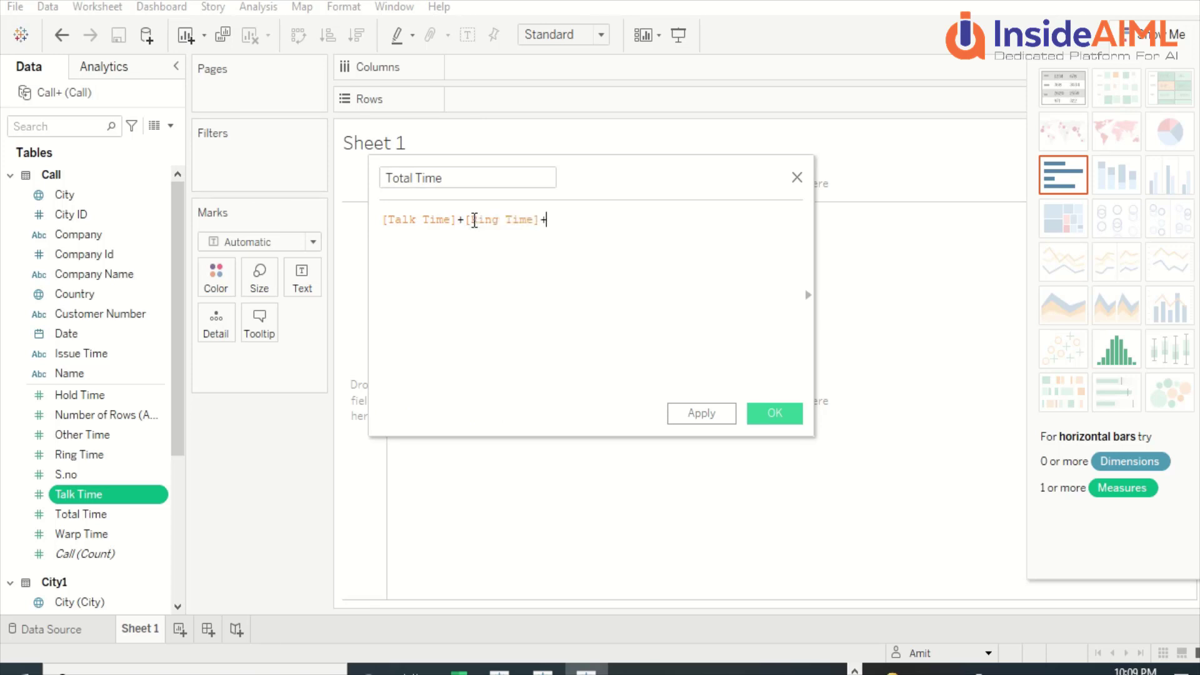
pyautogui.write('[')
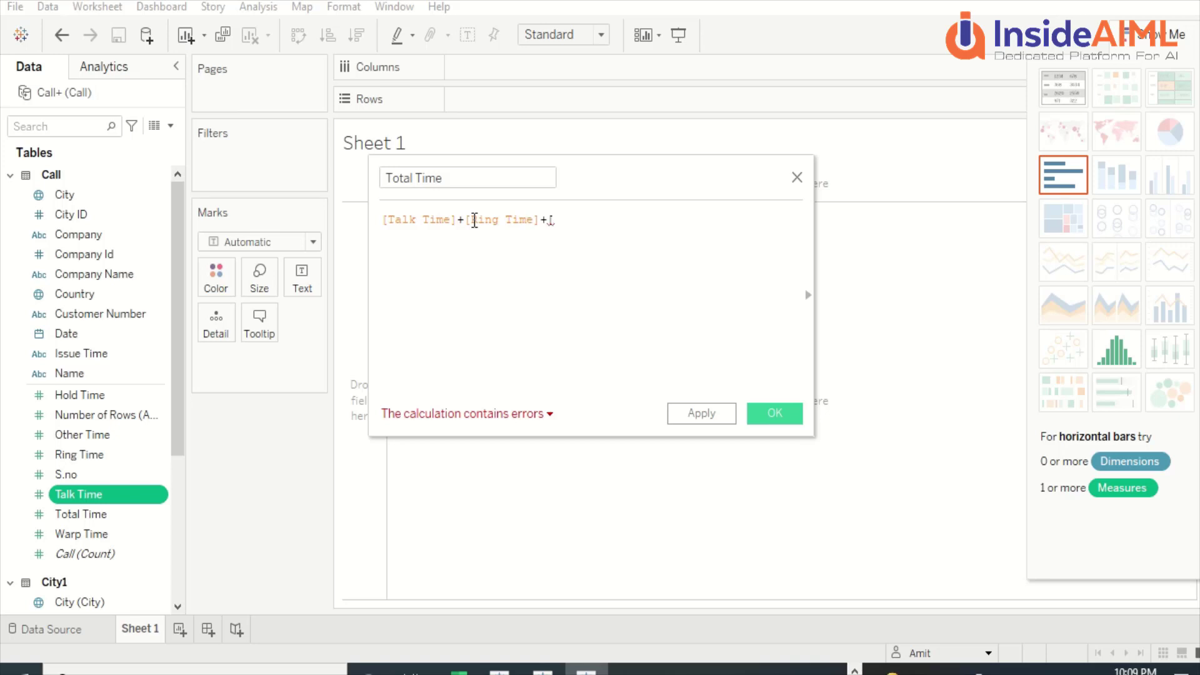
pyautogui.write('h')
pyautogui.press('Return')
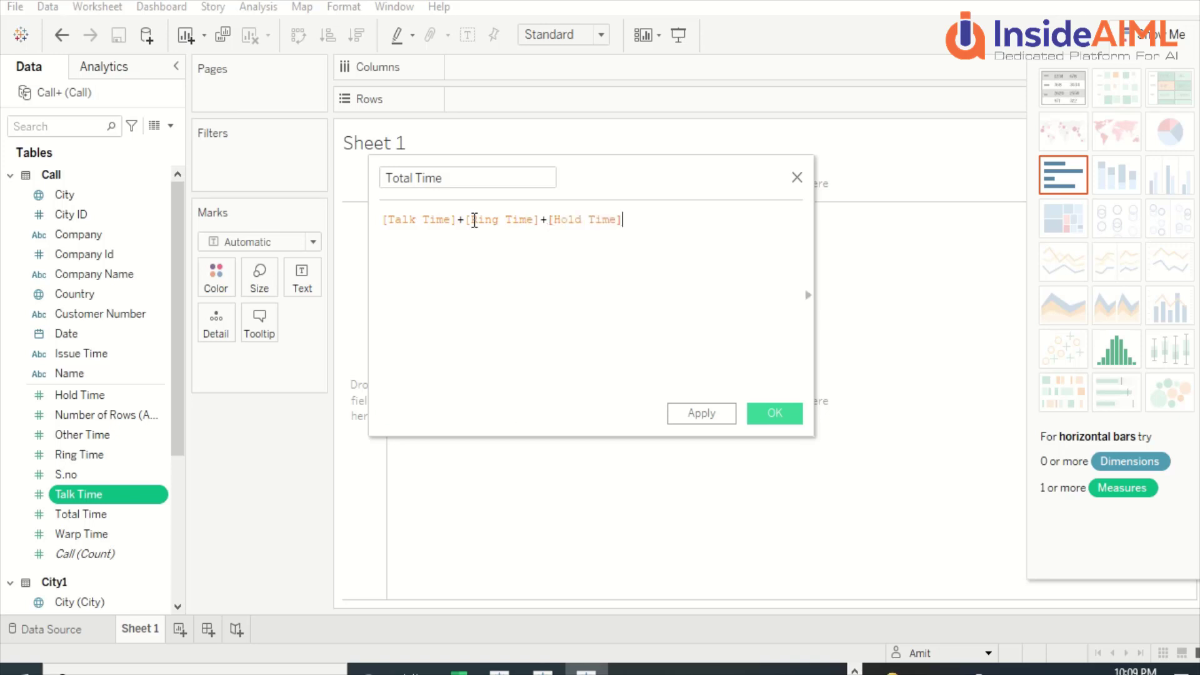
pyautogui.write('+[w')
pyautogui.press('Return')
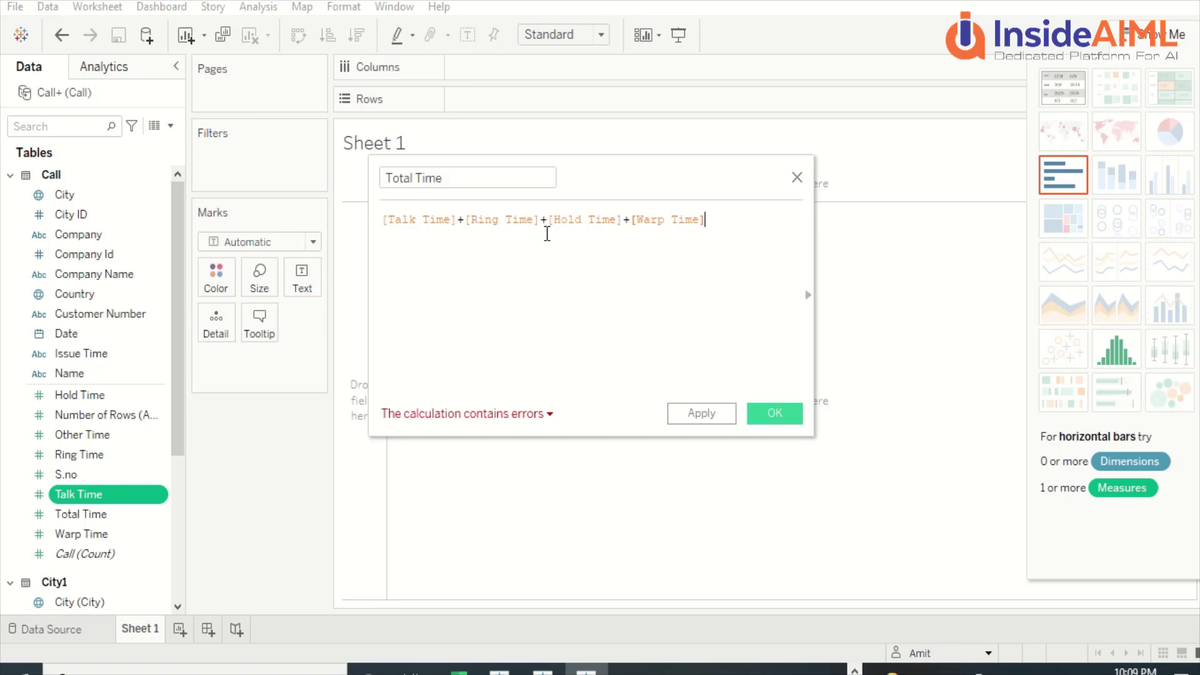
# Check the calculation's error details, rename the calculated field Total Time 1 and save it
pyautogui.click(525, 416)
pyautogui.click(522, 437)
pyautogui.click(475, 179)
pyautogui.write('1')
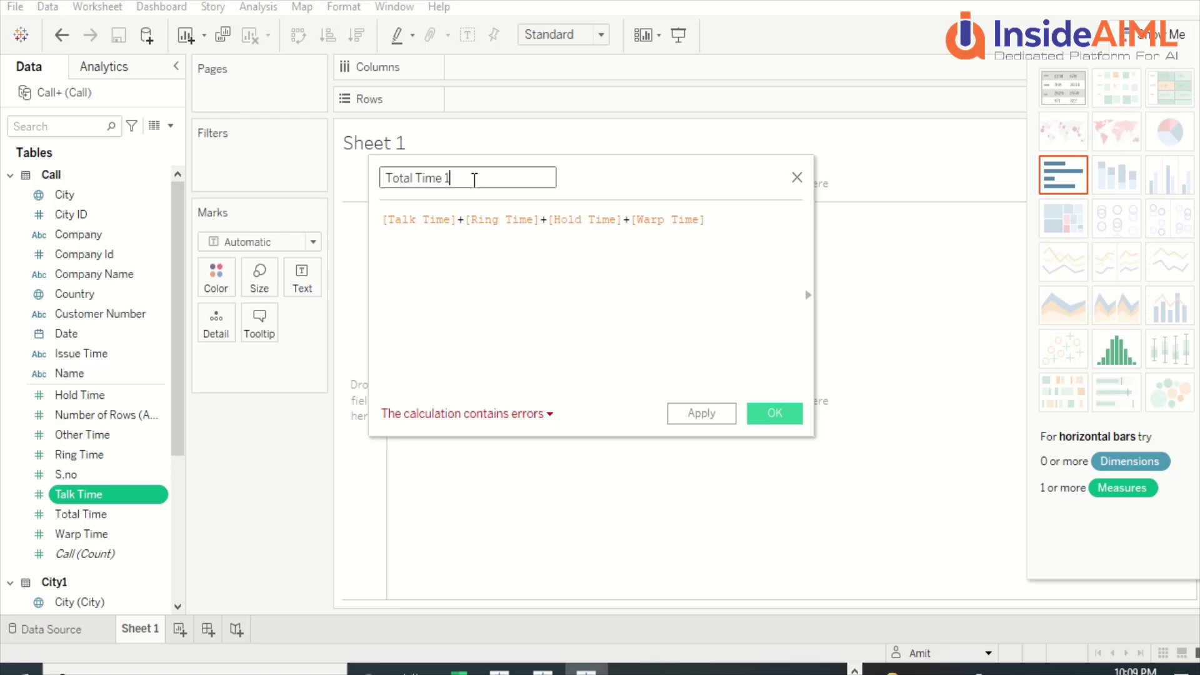
pyautogui.click(776, 413)
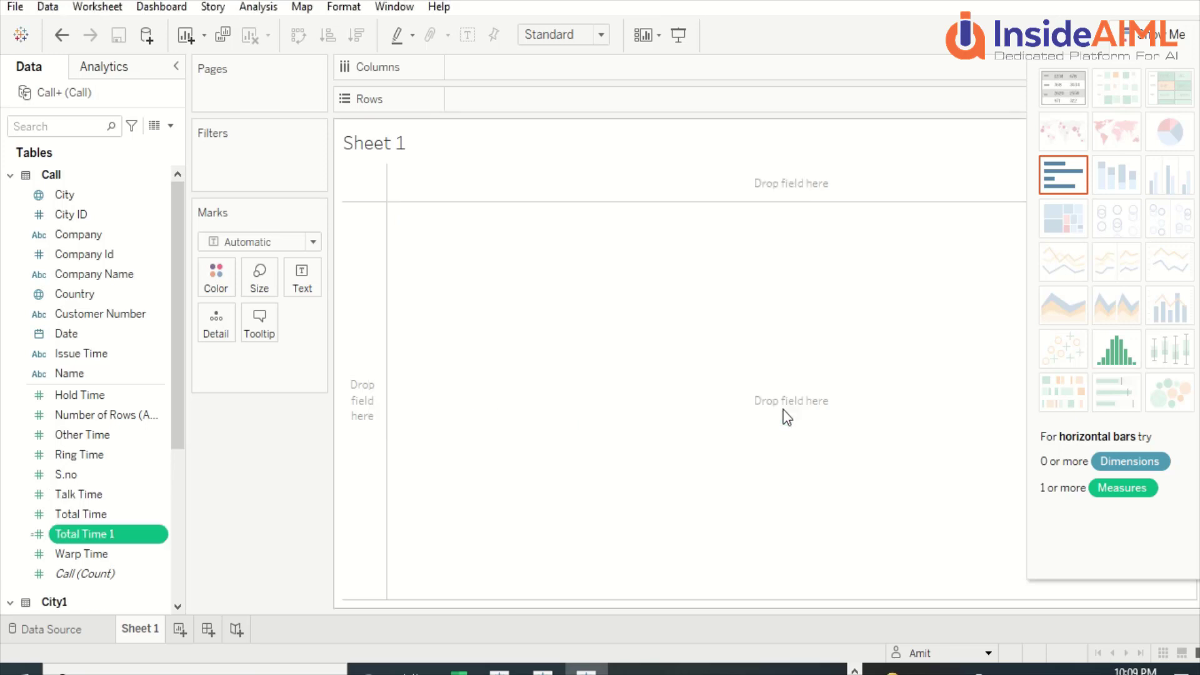
# Examine the commands available for the Total Time 1, Ring Time and Talk Time fields, including geographic role and create options
pyautogui.rightClick(92, 535)
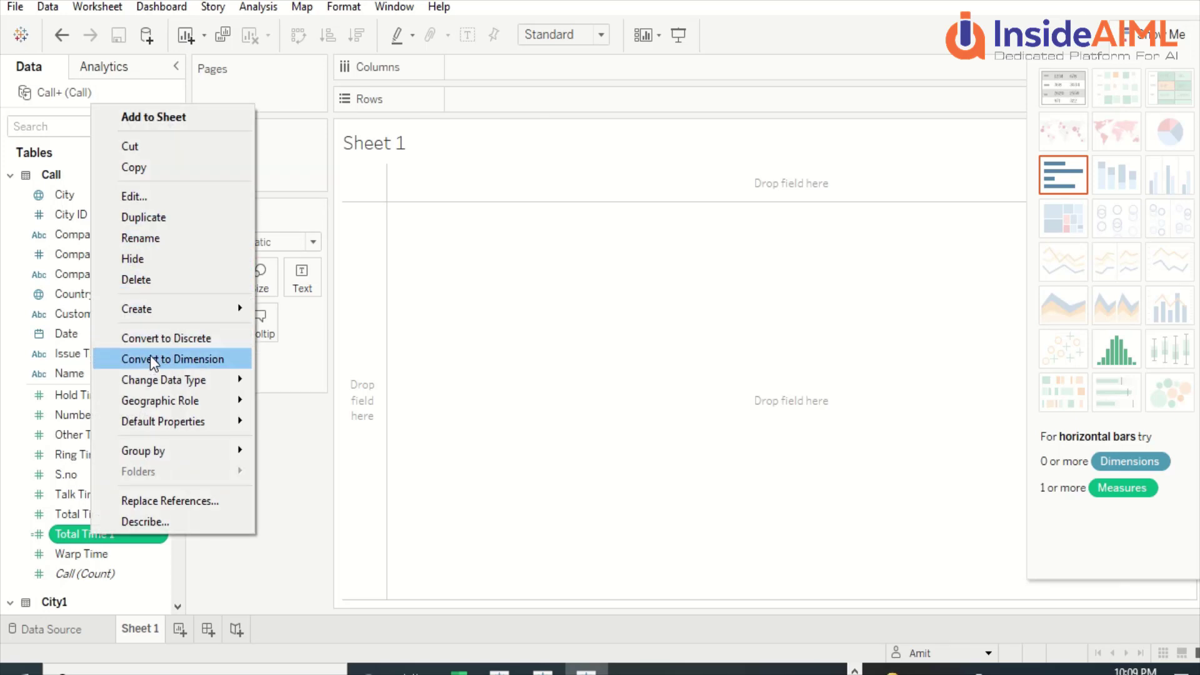
pyautogui.click(67, 542)
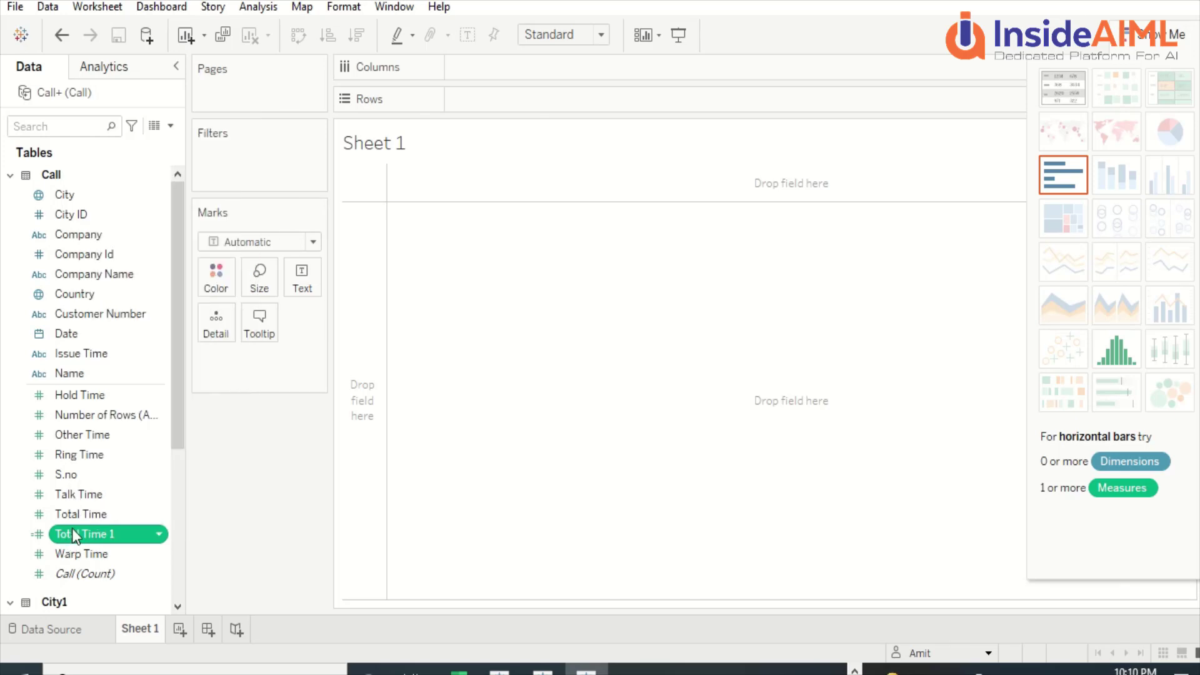
pyautogui.rightClick(73, 529)
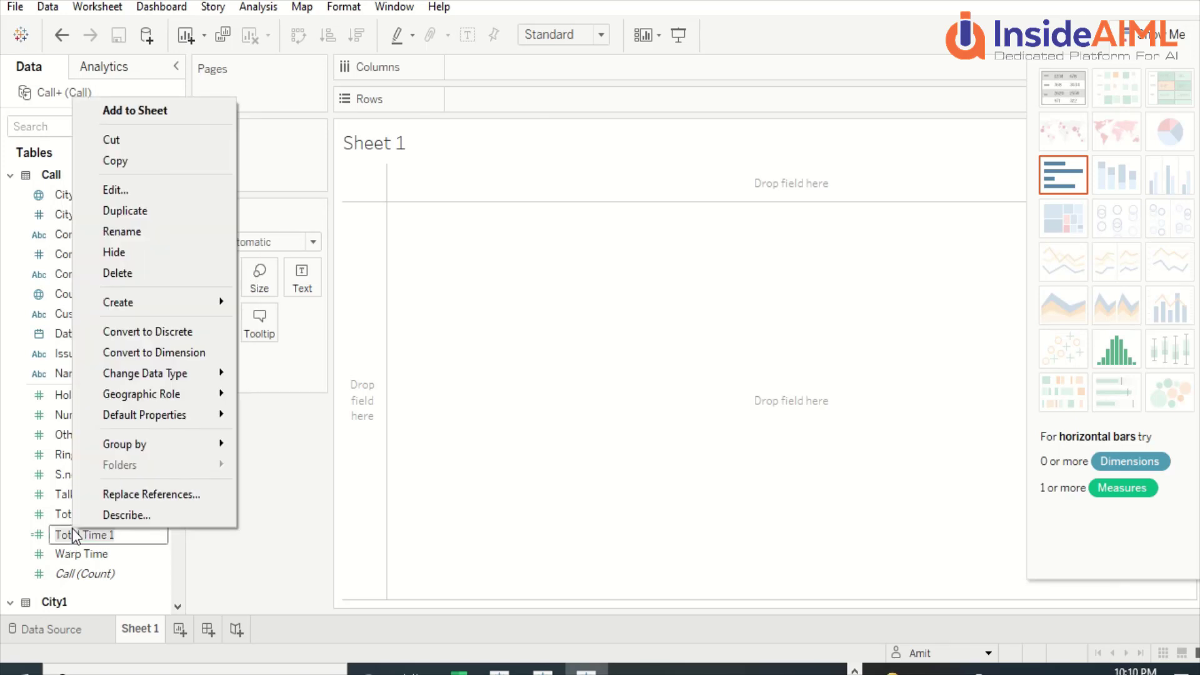
pyautogui.click(521, 436)
pyautogui.rightClick(81, 450)
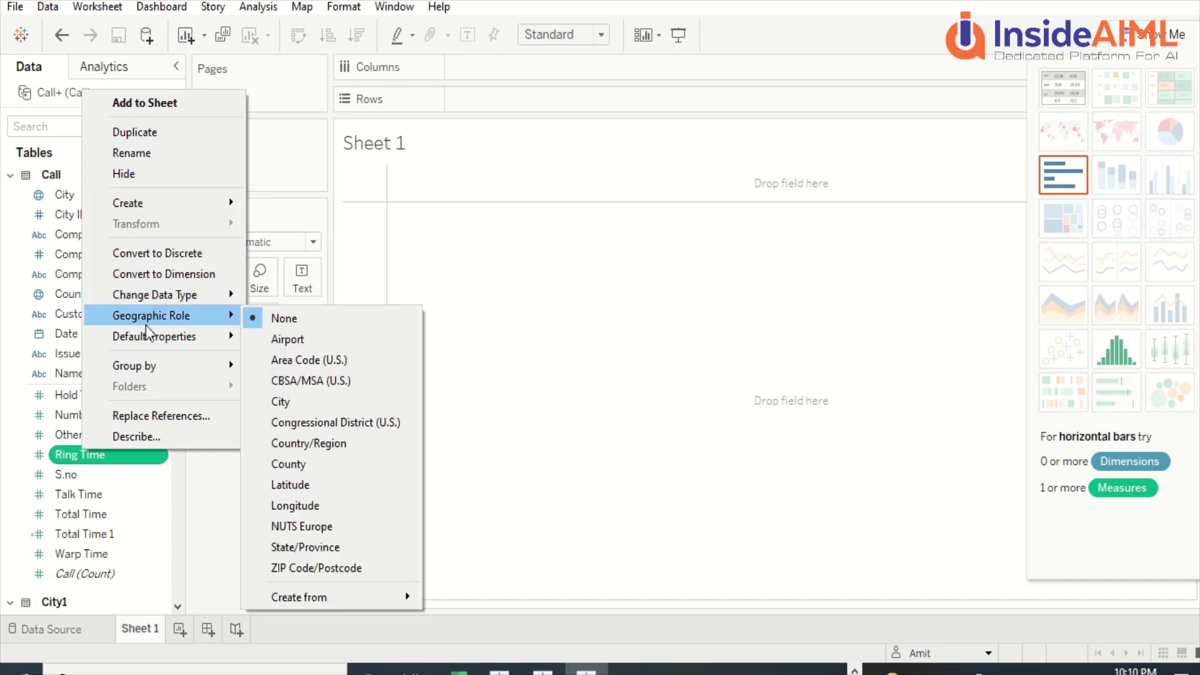
pyautogui.moveTo(148, 357)
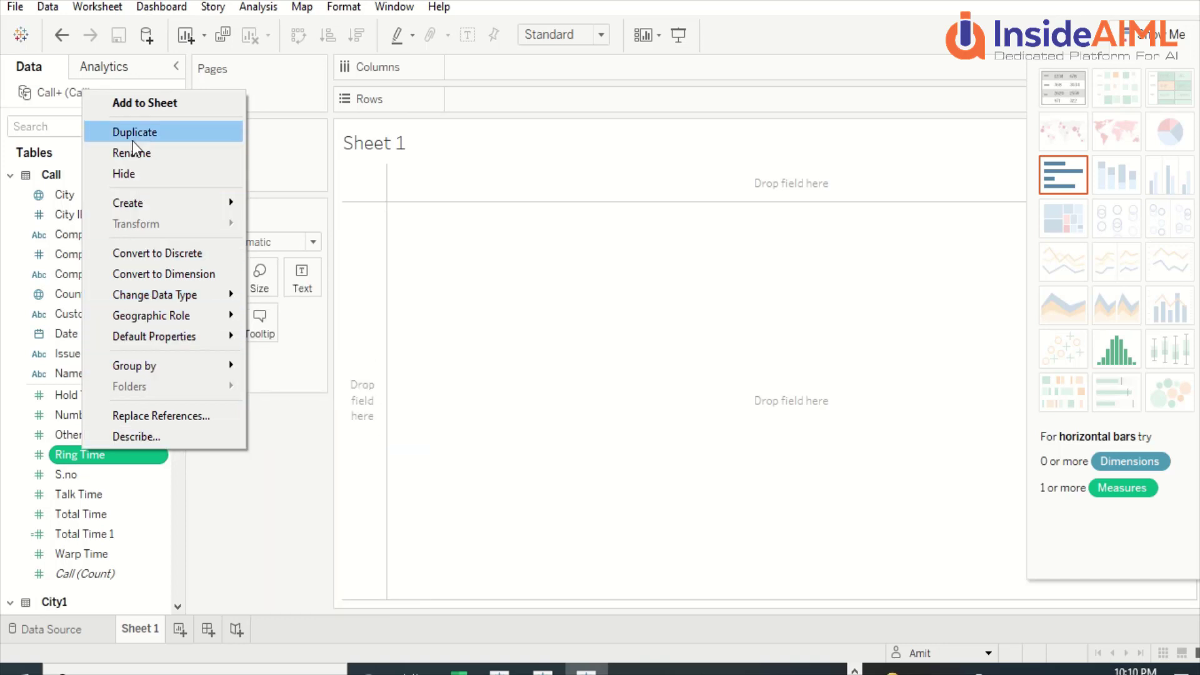
pyautogui.click(246, 505)
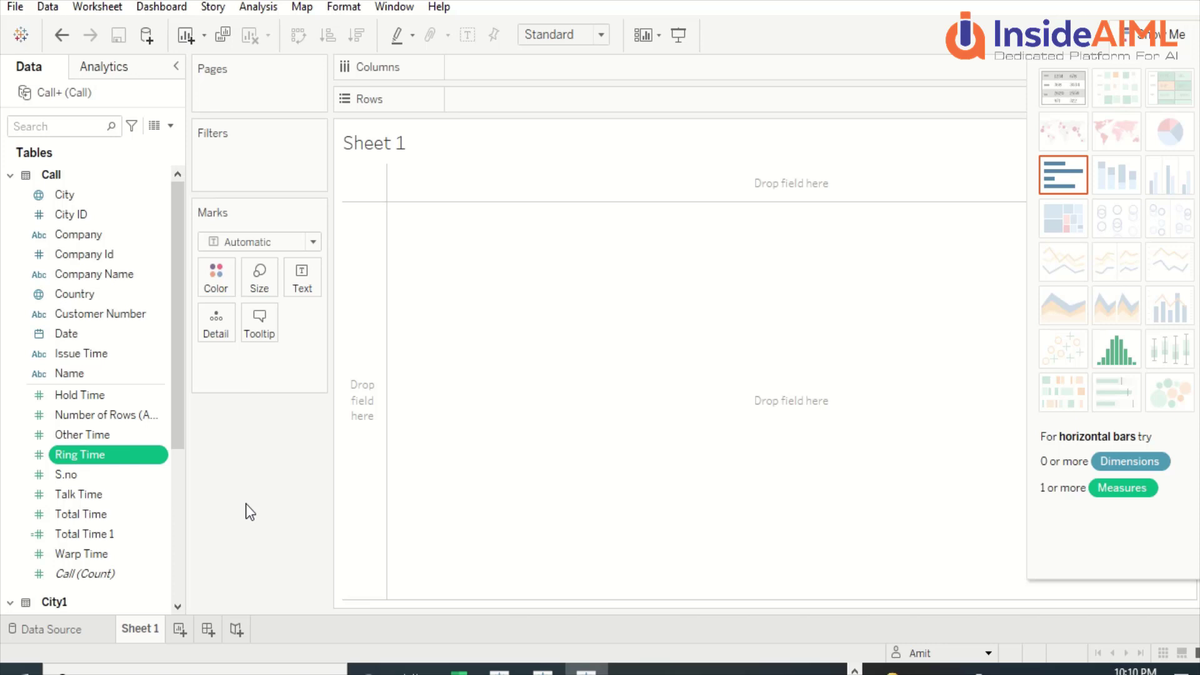
pyautogui.rightClick(87, 492)
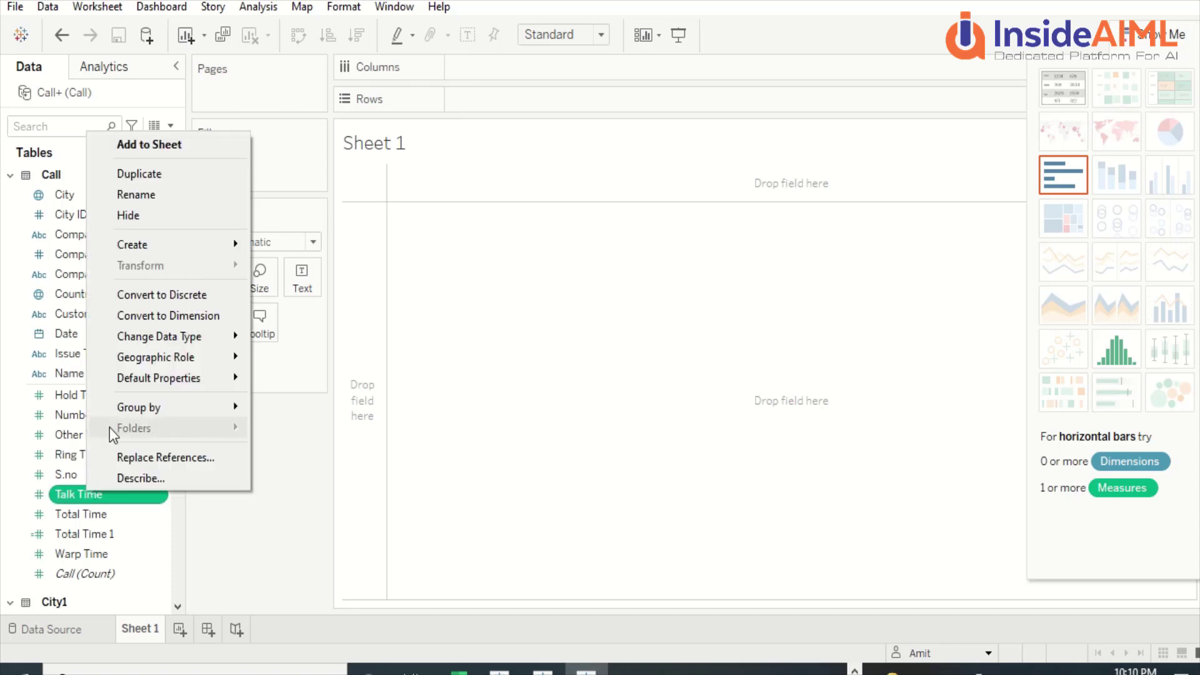
pyautogui.moveTo(196, 249)
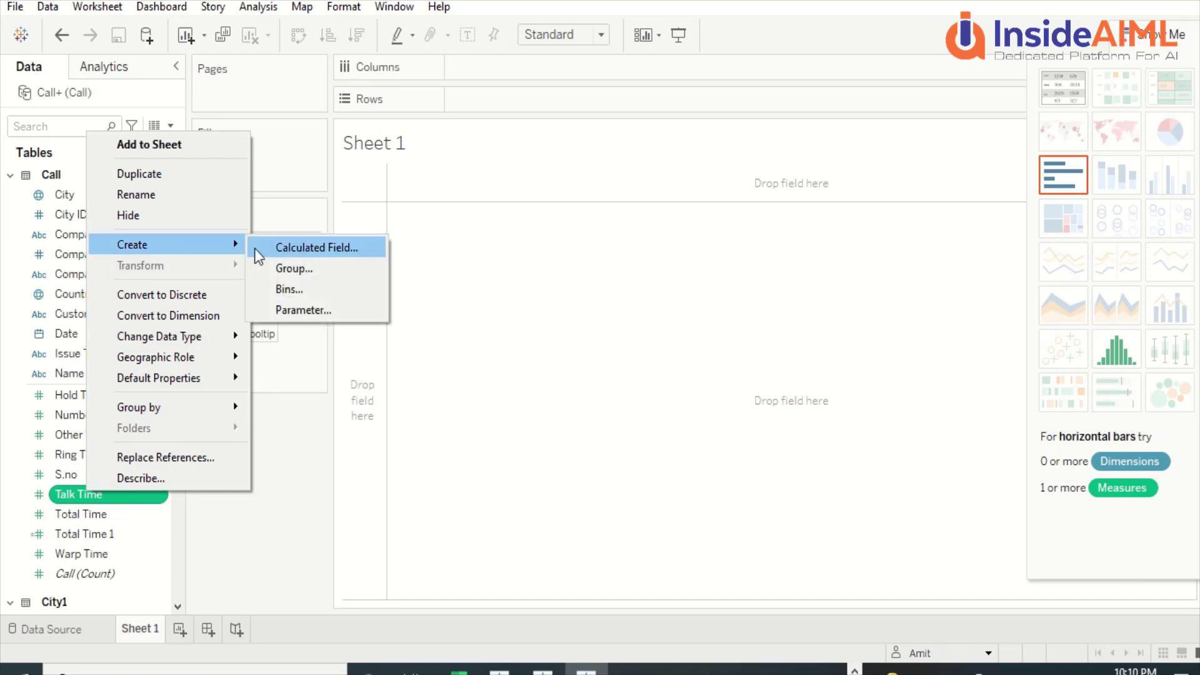
# Create a calculated field from Talk Time and name it % of Total Time
pyautogui.click(289, 252)
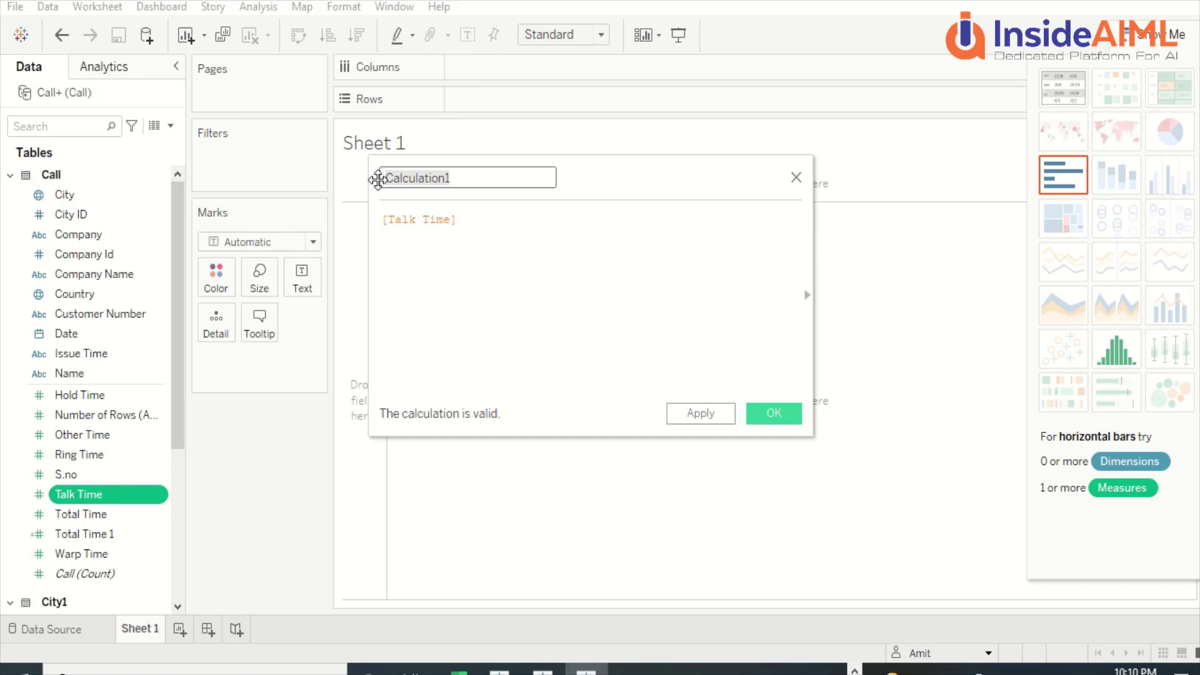
pyautogui.write('% of Ta')
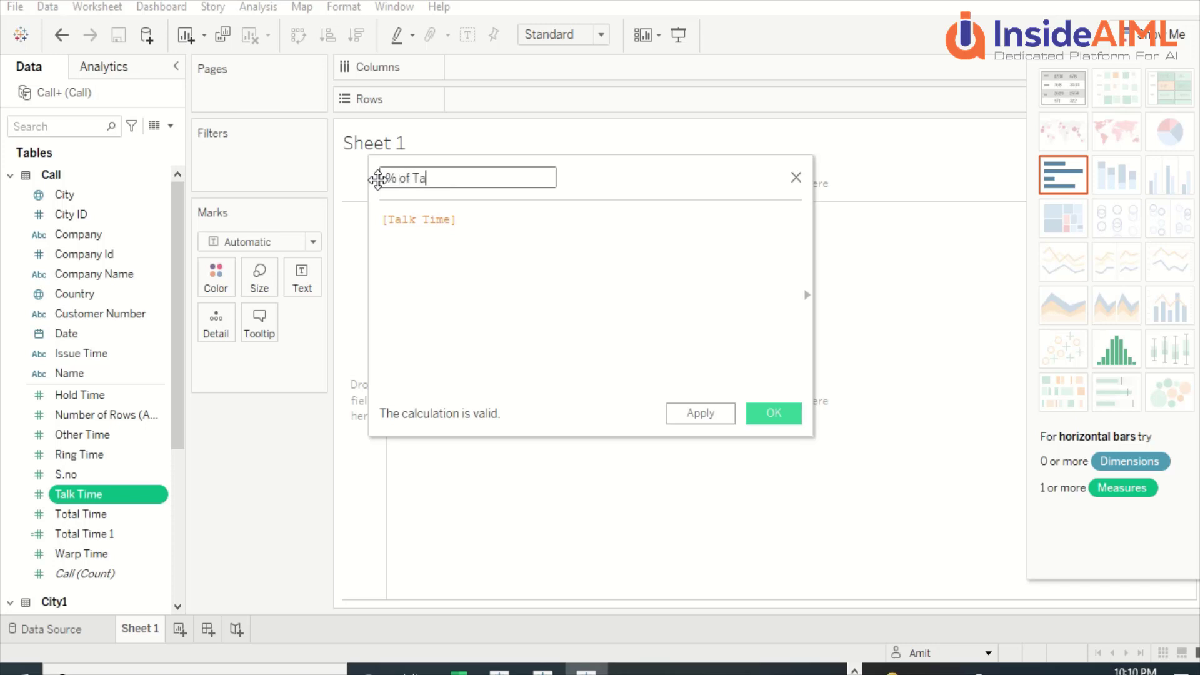
pyautogui.press('BackSpace')
pyautogui.write('otal Time')
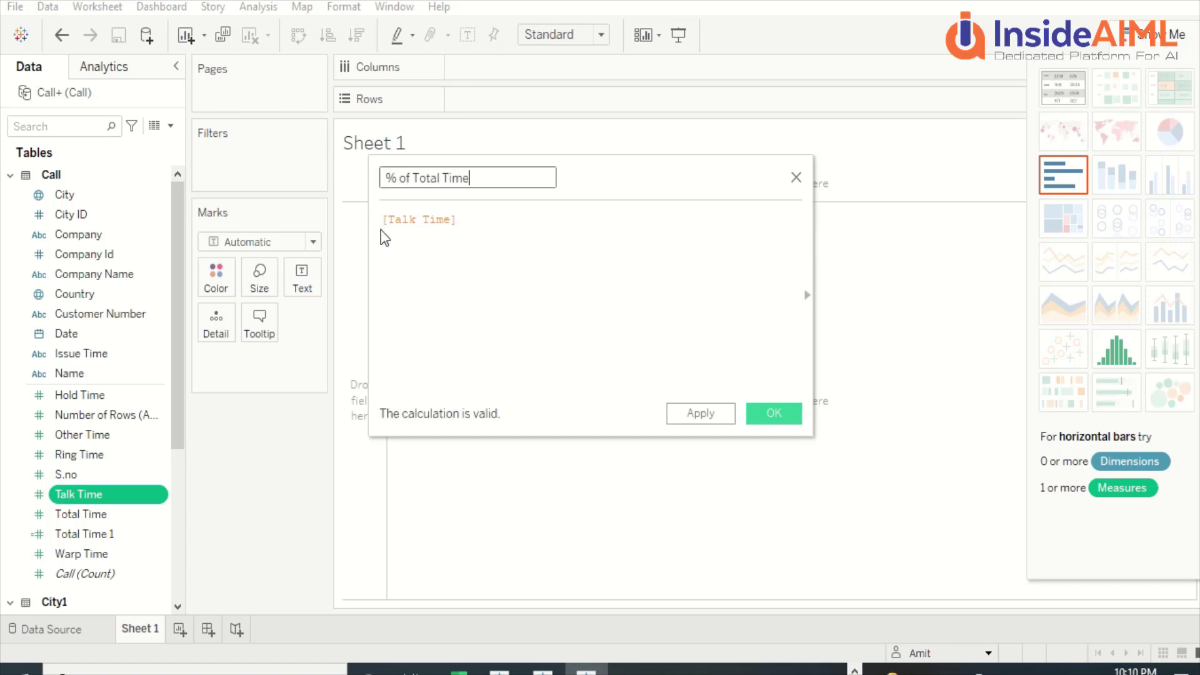
# Write the calculation as Sum([Talk Time])/sum([Total Time 1])
pyautogui.click(384, 221)
pyautogui.write('Sum(')
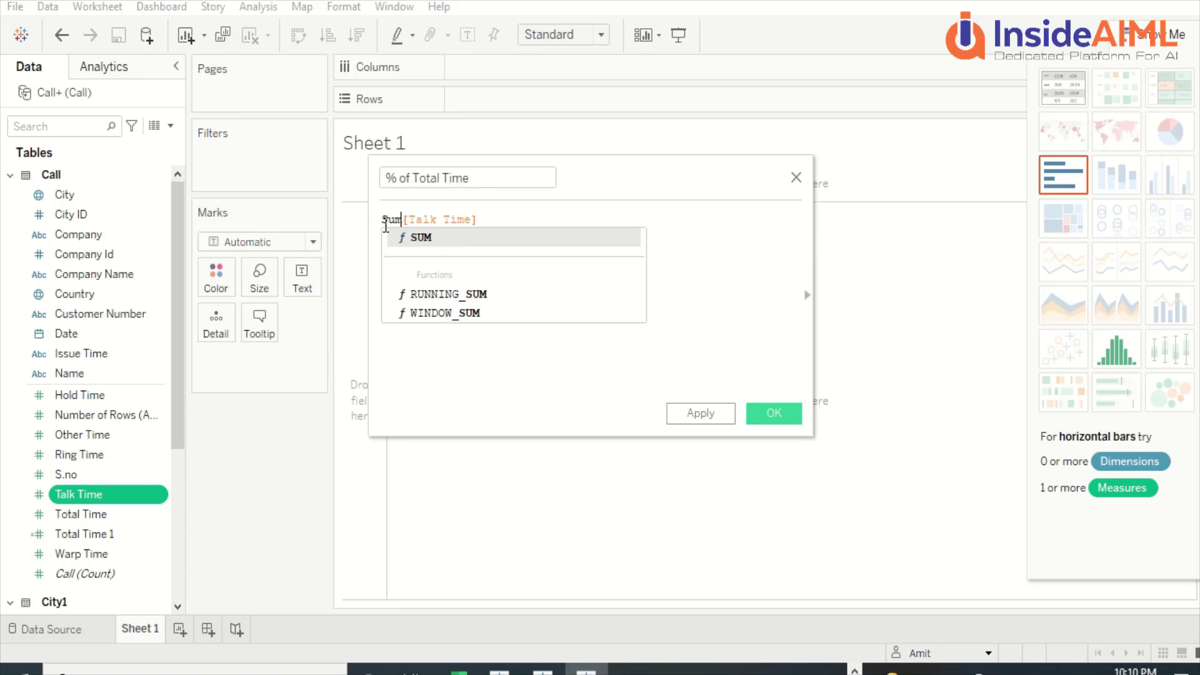
pyautogui.press('End')
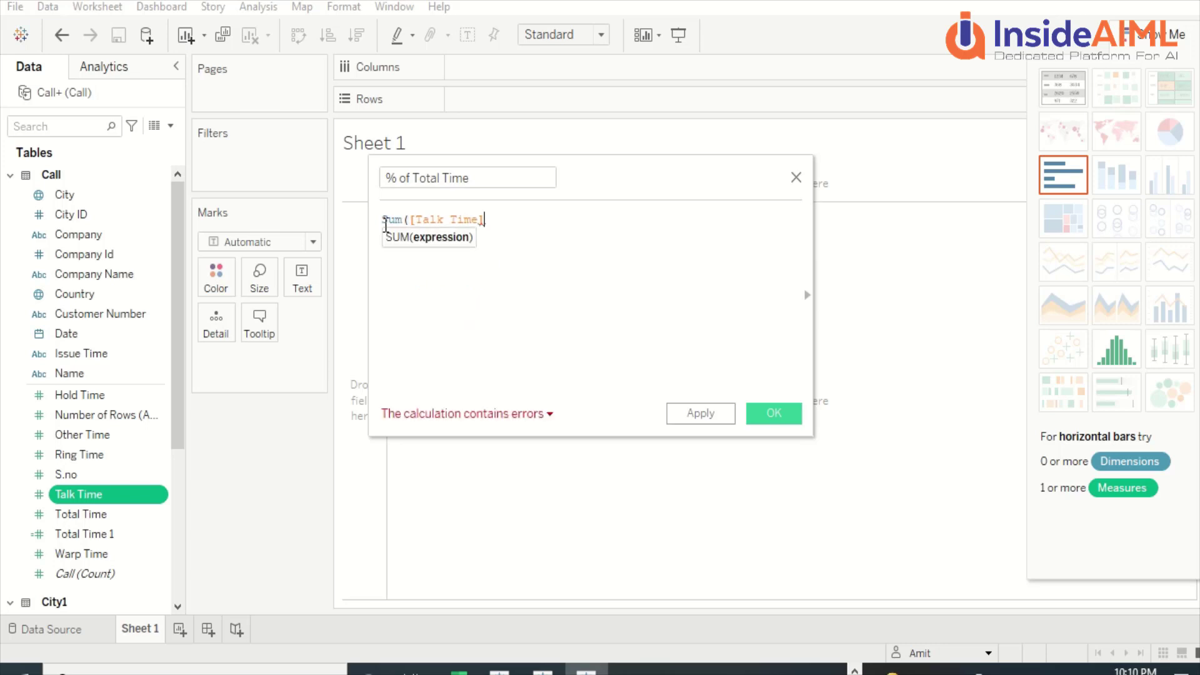
pyautogui.write(')/sum')
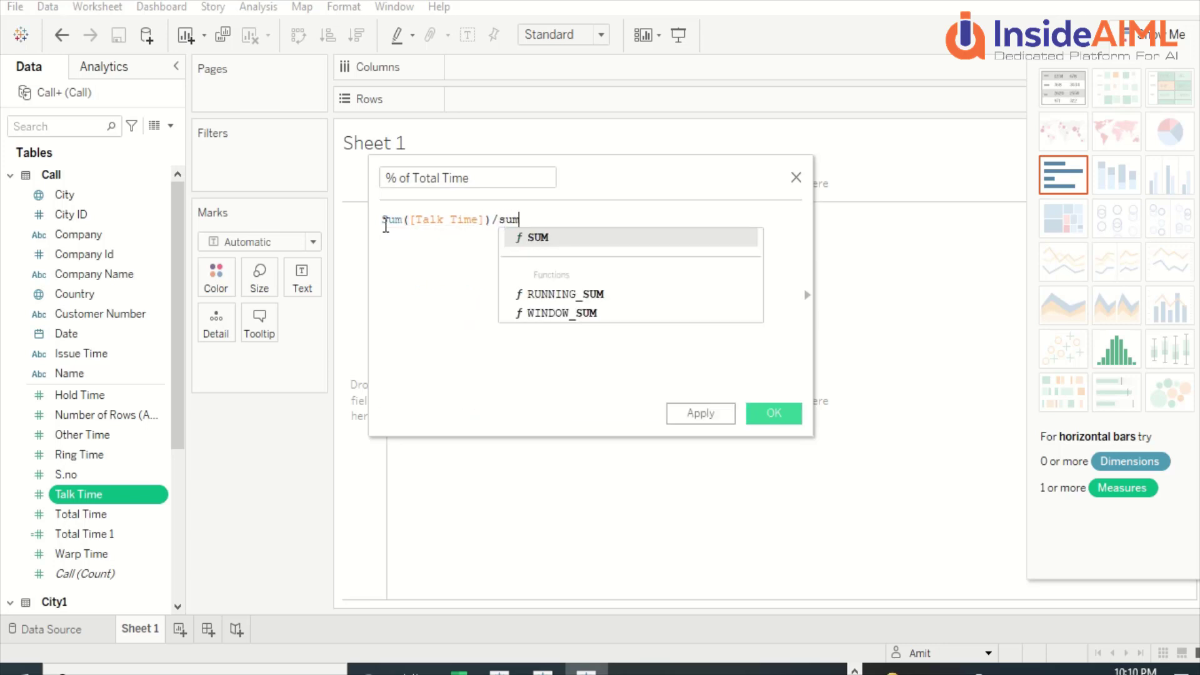
pyautogui.write('(oa')
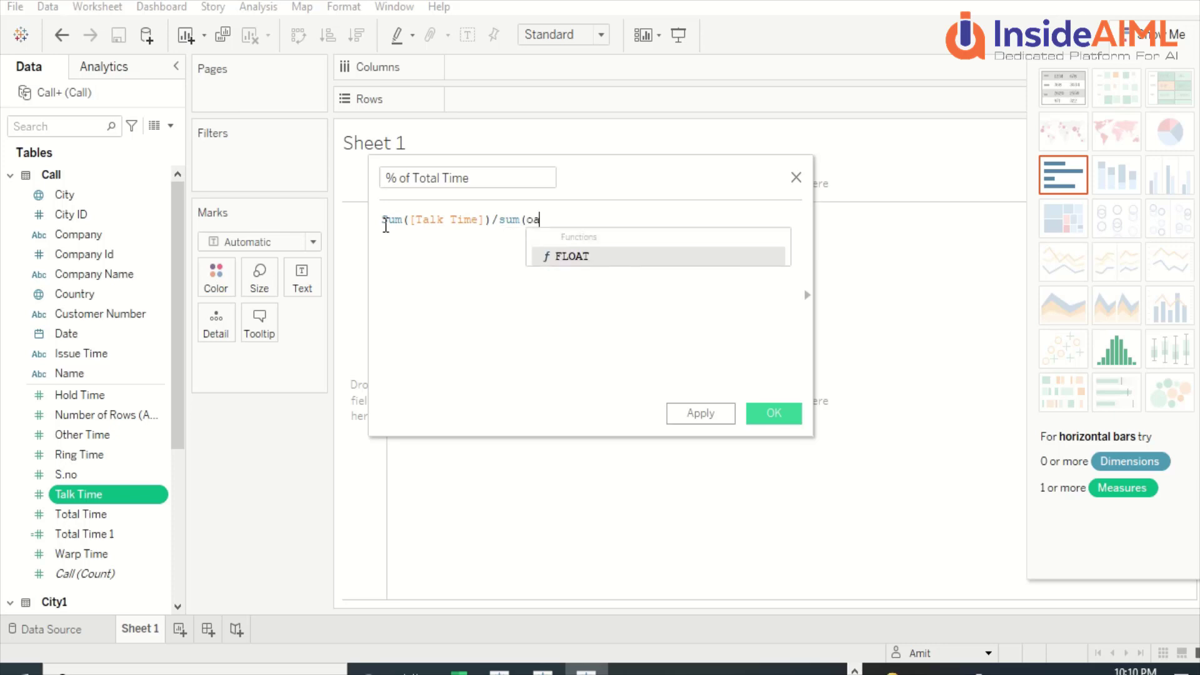
pyautogui.press('BackSpace')
pyautogui.press('BackSpace')
pyautogui.write('Toat')
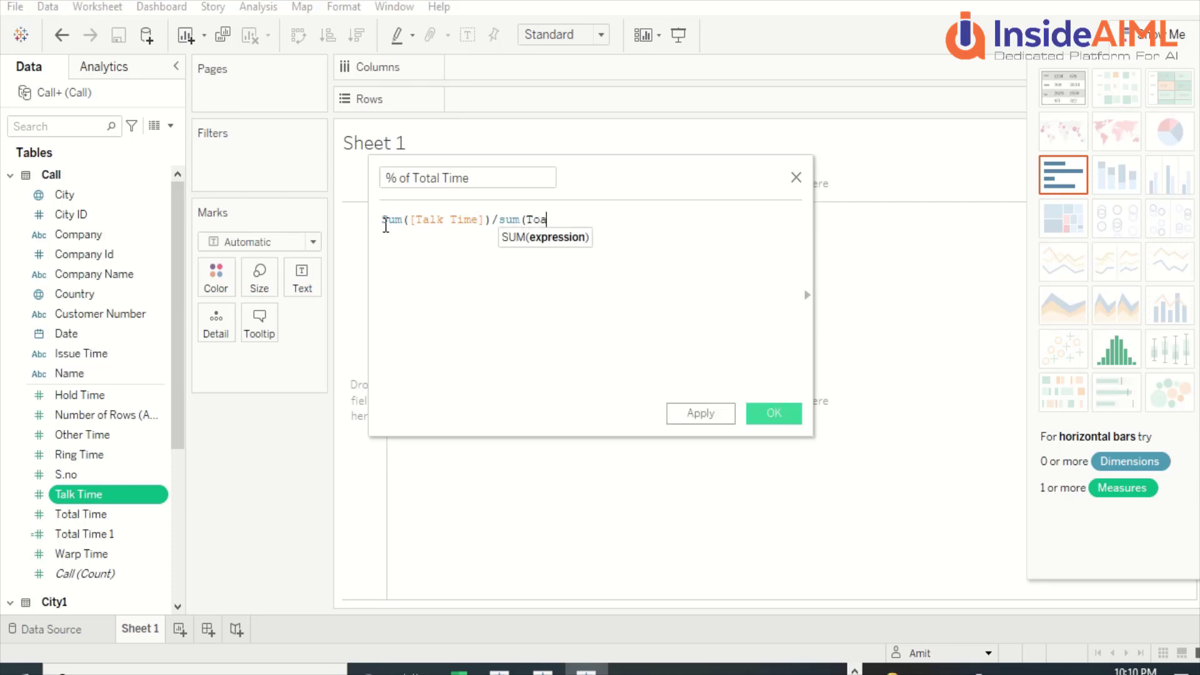
pyautogui.press('BackSpace')
pyautogui.press('BackSpace')
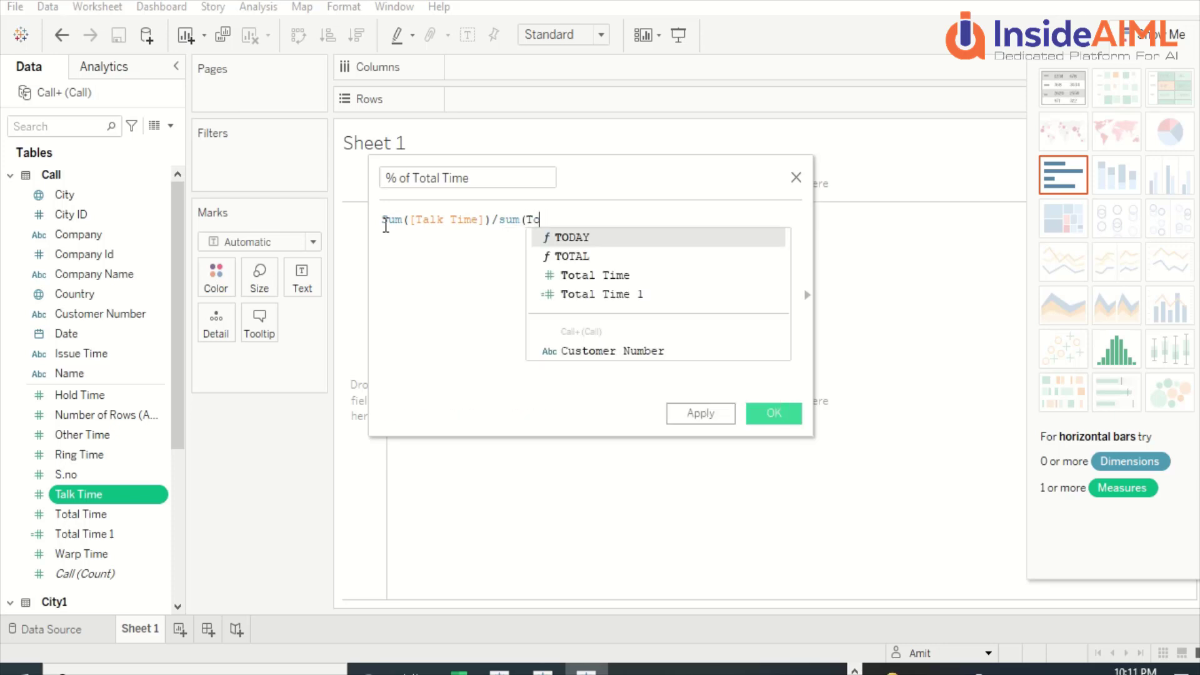
pyautogui.write('t')
pyautogui.press('Down')
pyautogui.press('Down')
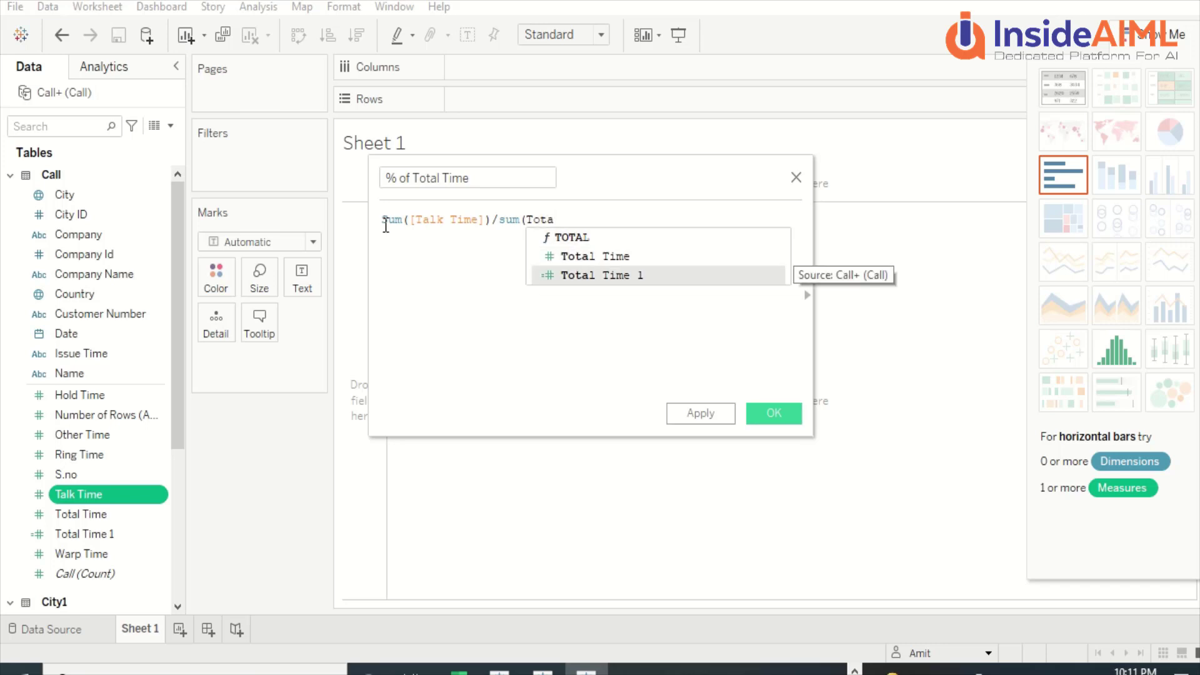
pyautogui.press('Return')
pyautogui.write(')')
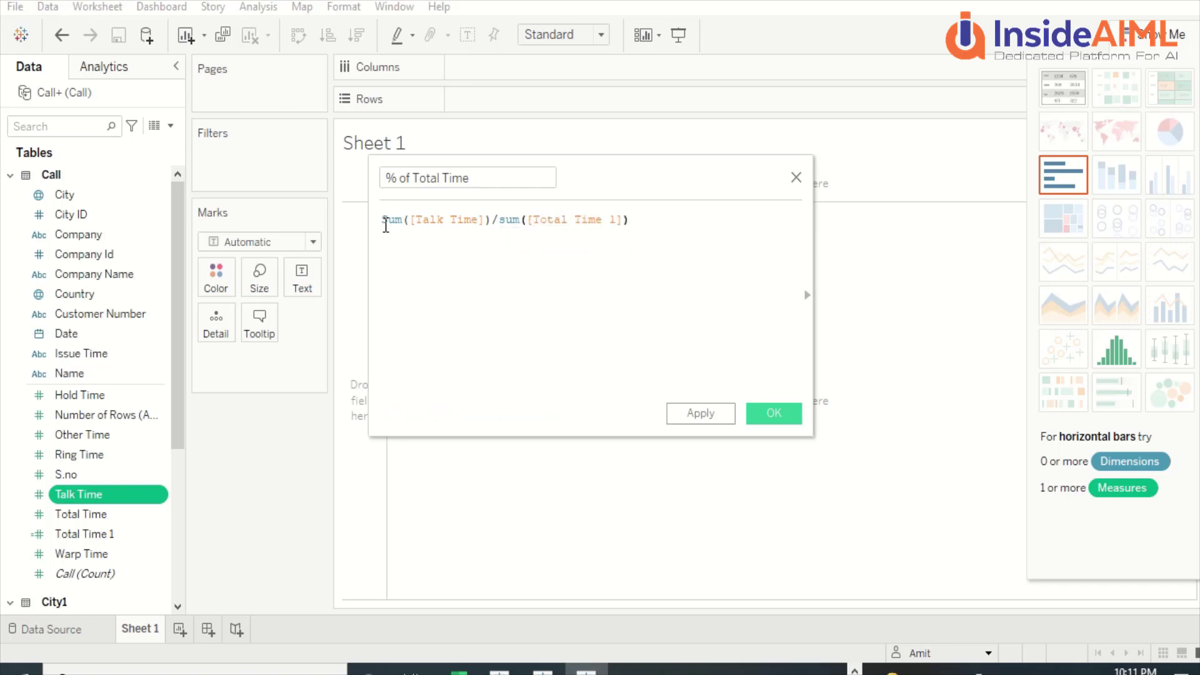
# Enclose the whole ratio in parentheses, multiply it by 100 and save the calculated field
pyautogui.click(386, 225)
pyautogui.write('(')
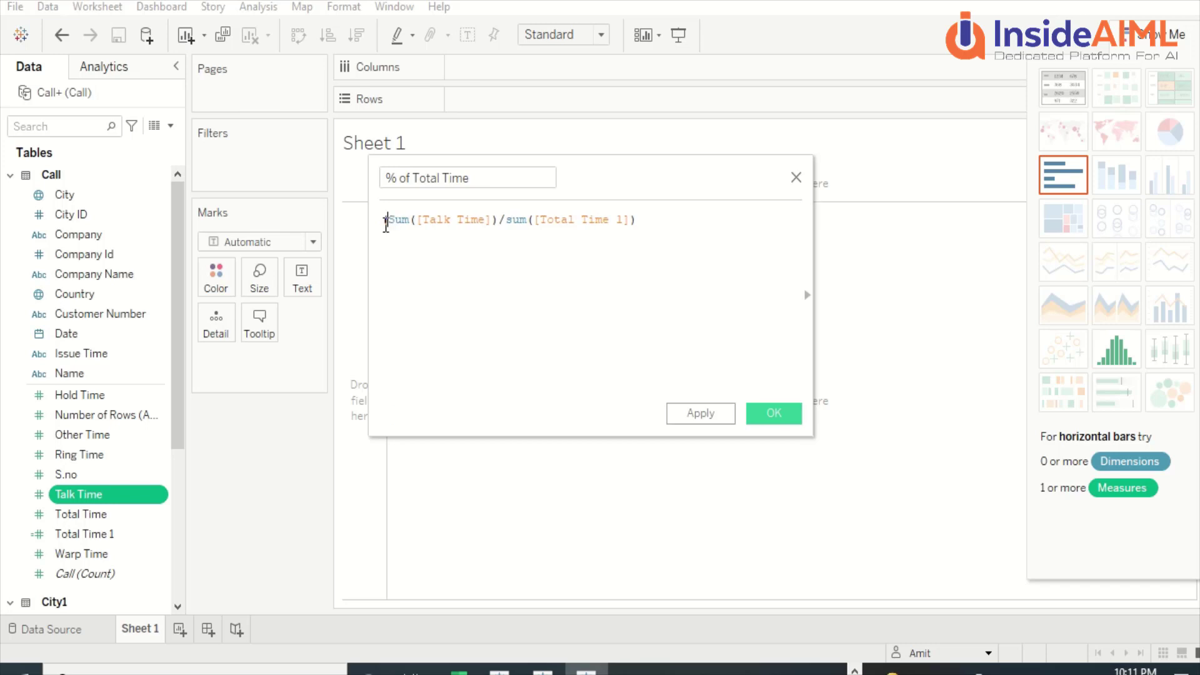
pyautogui.write(')*100')
pyautogui.click(716, 414)
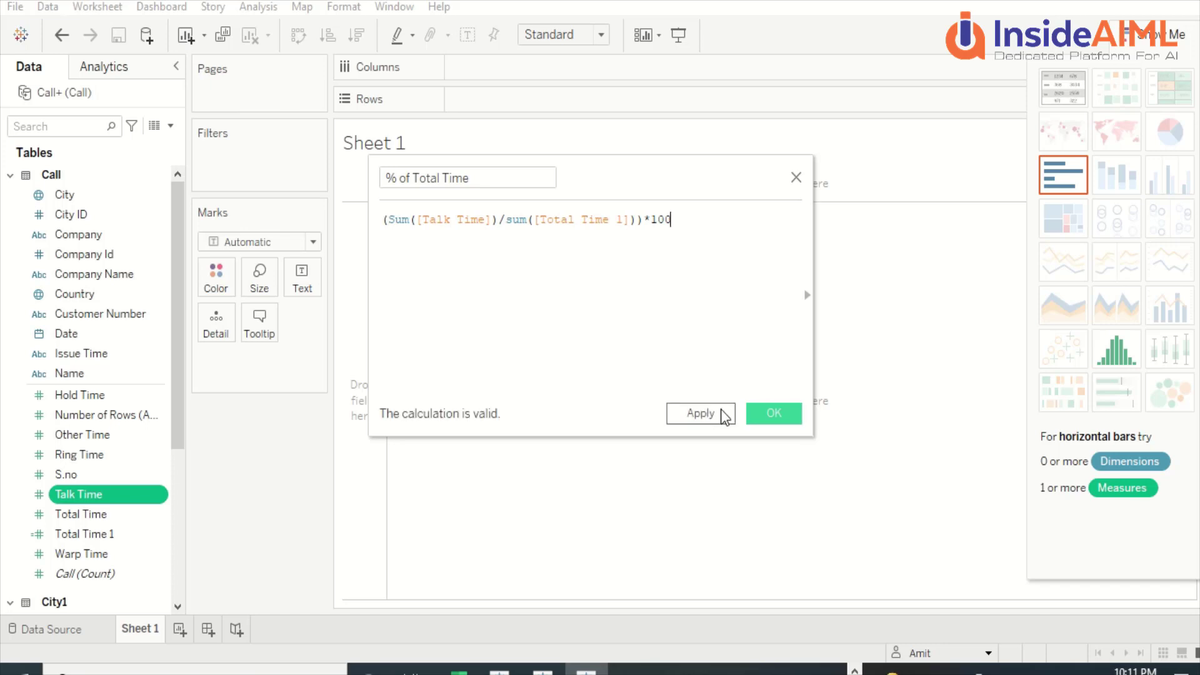
pyautogui.click(775, 415)
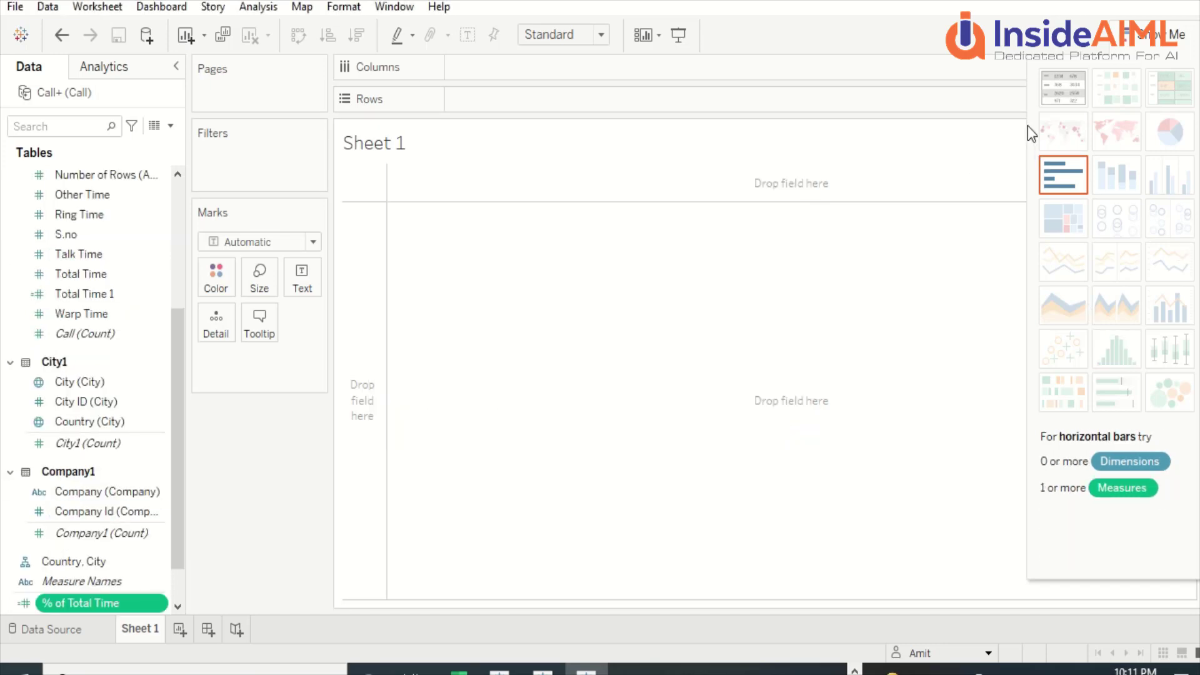
pyautogui.click(1142, 39)
pyautogui.click(1142, 39)
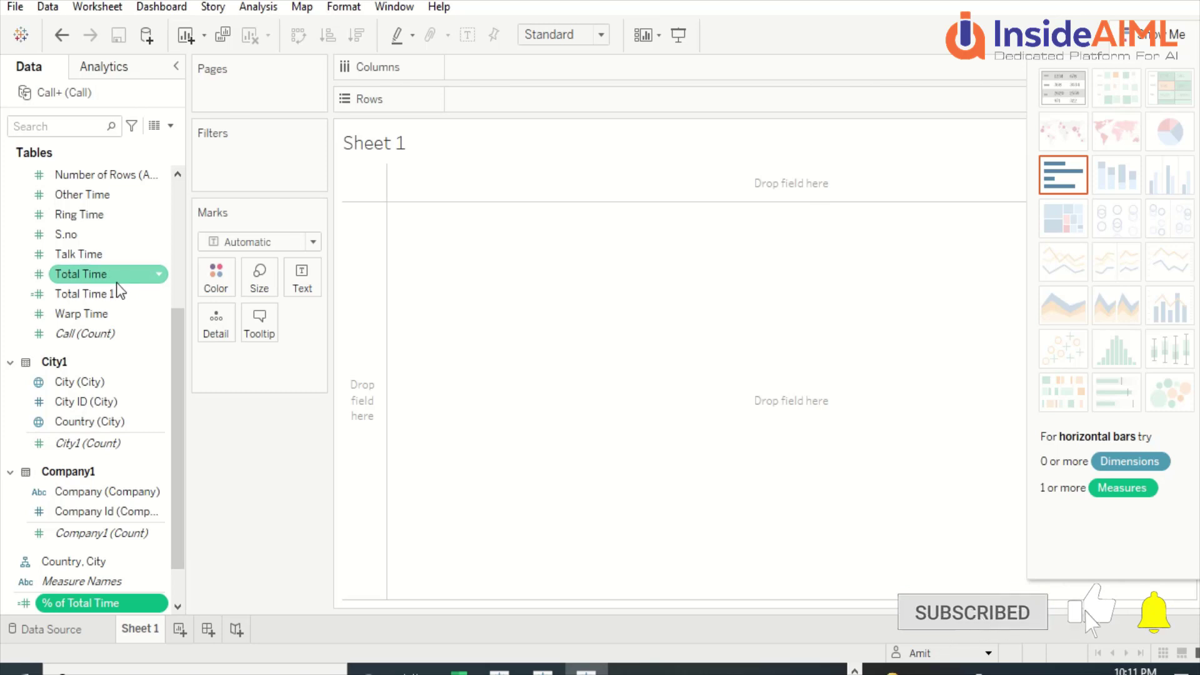
# Build a text table with Company Name on rows and the summed Talk Time for each company
pyautogui.scroll(3, 131, 306)
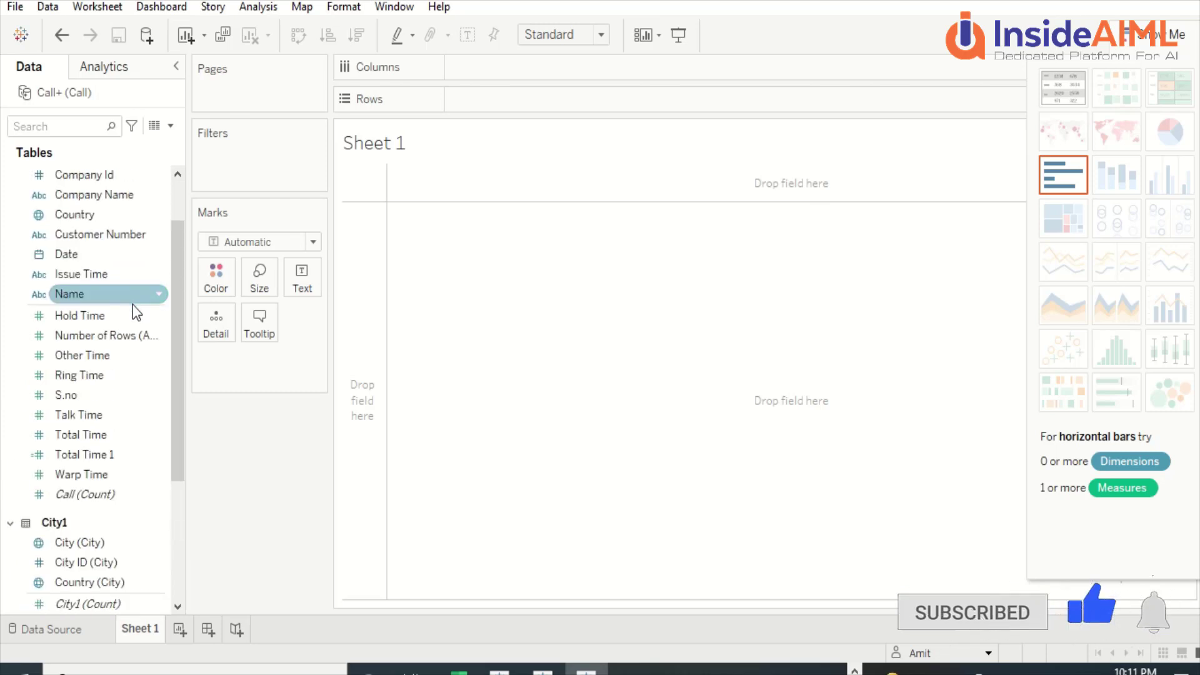
pyautogui.scroll(1, 128, 287)
pyautogui.click(98, 254)
pyautogui.moveTo(100, 254); pyautogui.dragTo(440, 236)
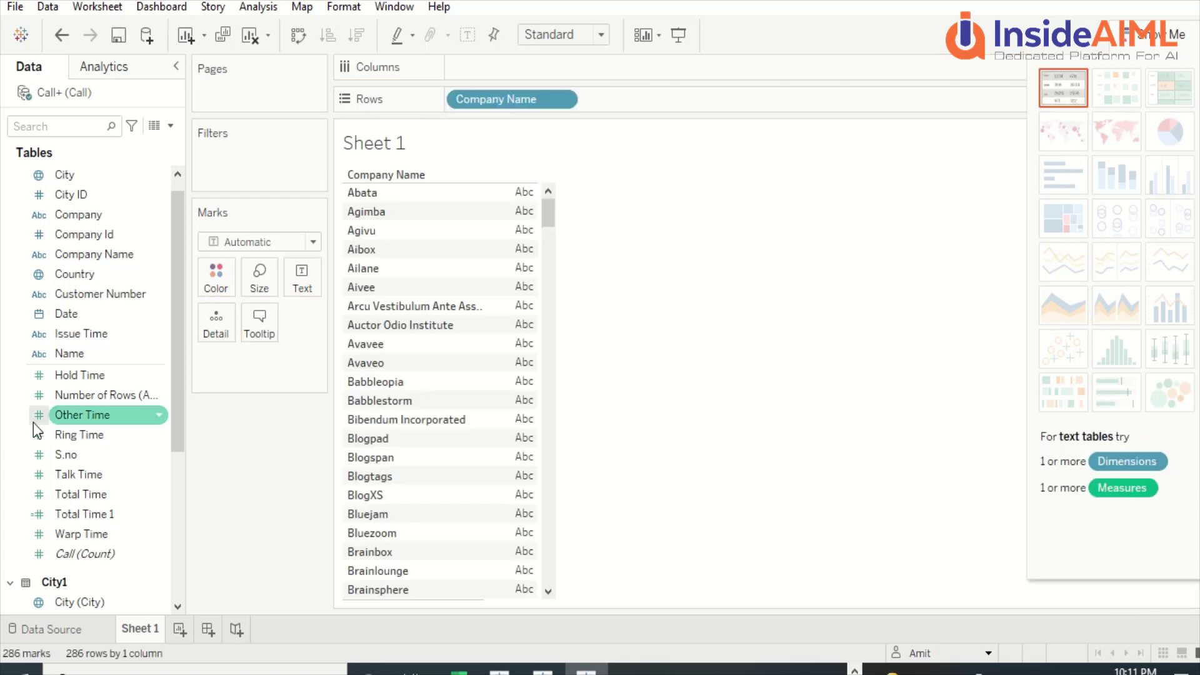
pyautogui.moveTo(66, 474); pyautogui.dragTo(524, 243)
# Add the % of Total Time calculated field to the table as a second measure column alongside Talk Time
pyautogui.click(53, 495)
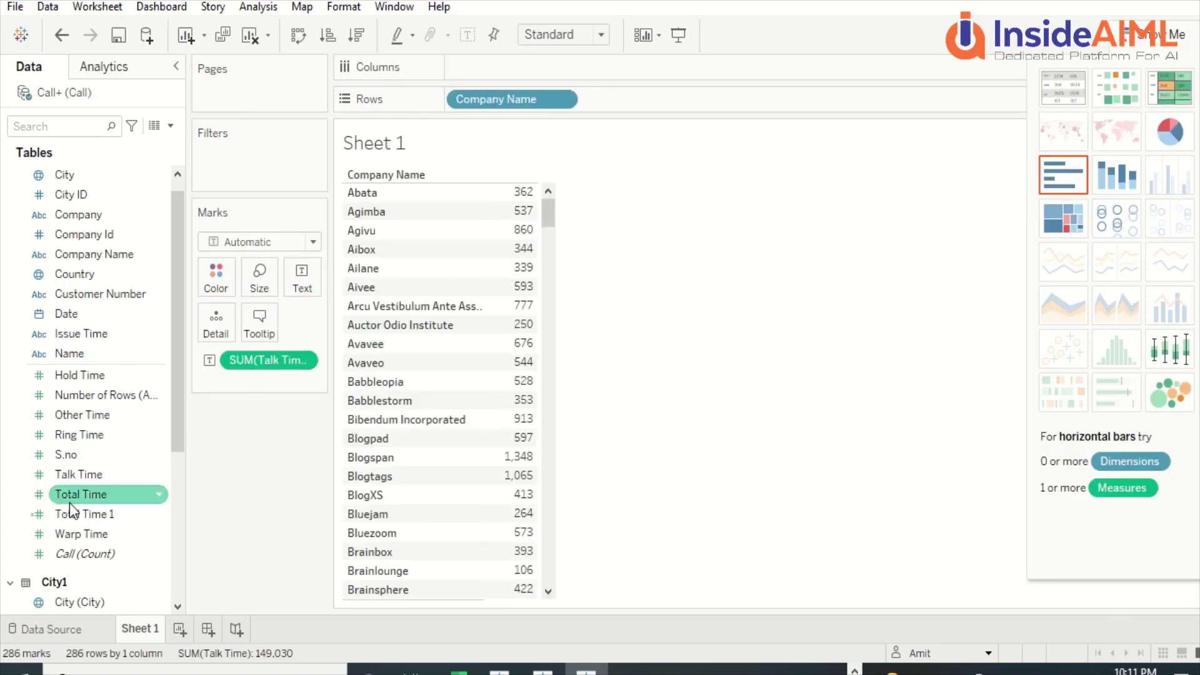
pyautogui.scroll(-5, 100, 514)
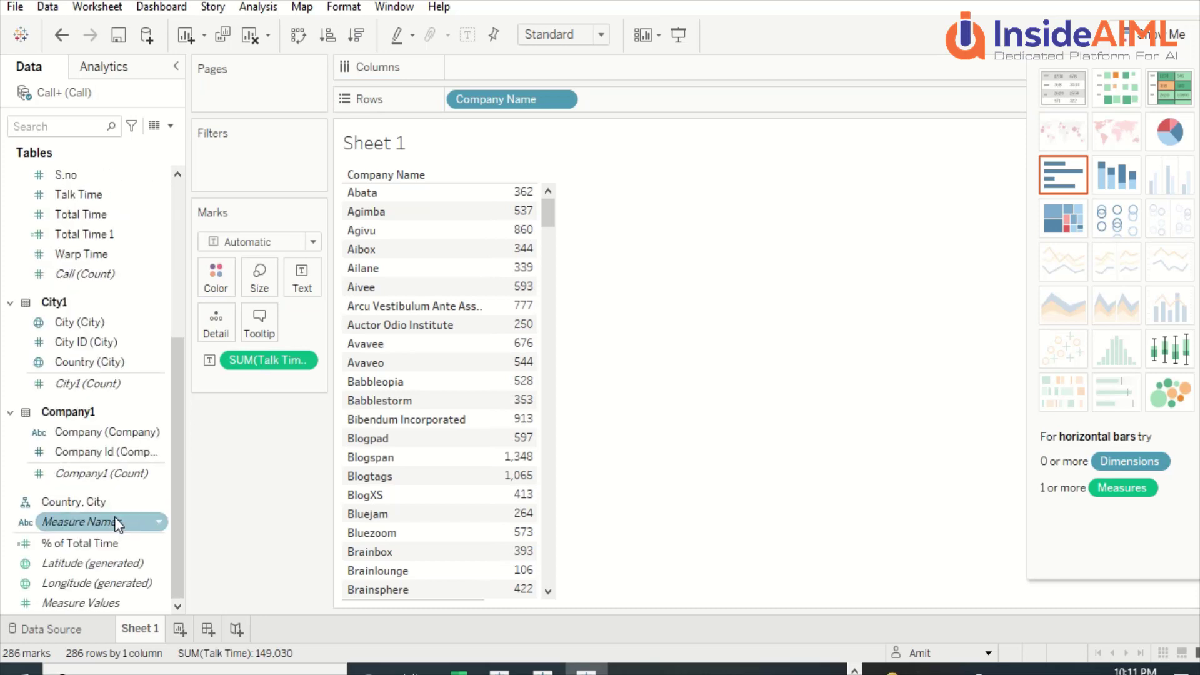
pyautogui.moveTo(88, 545); pyautogui.dragTo(543, 224)
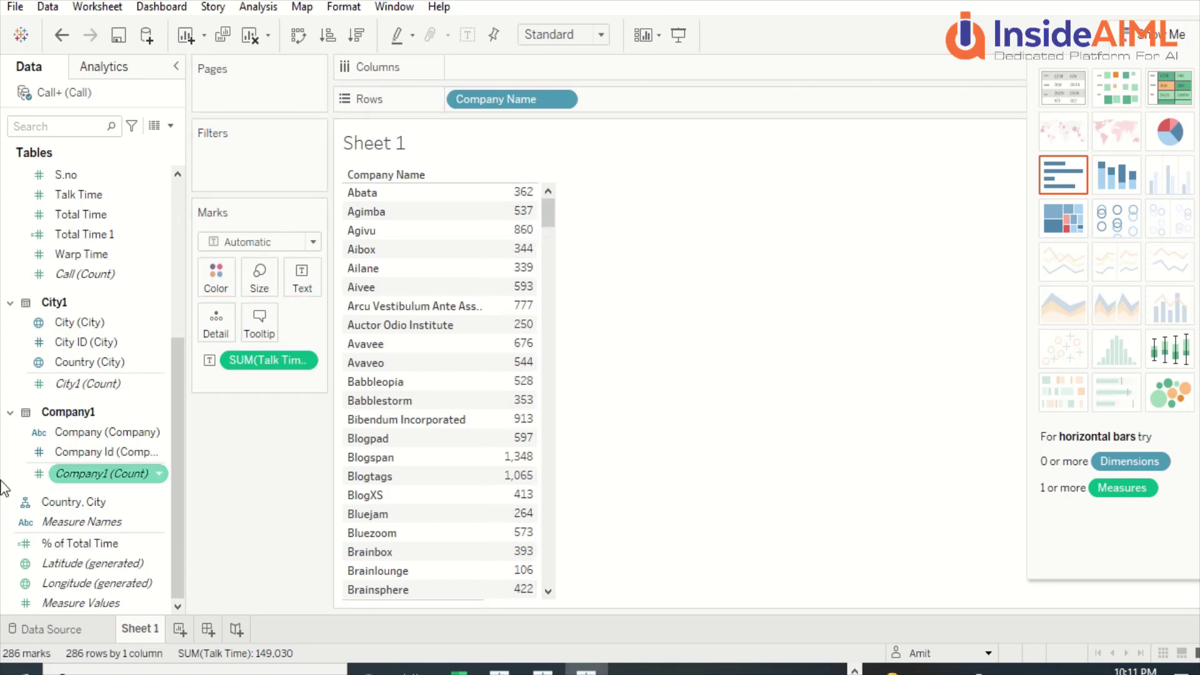
pyautogui.moveTo(59, 547); pyautogui.dragTo(517, 236)
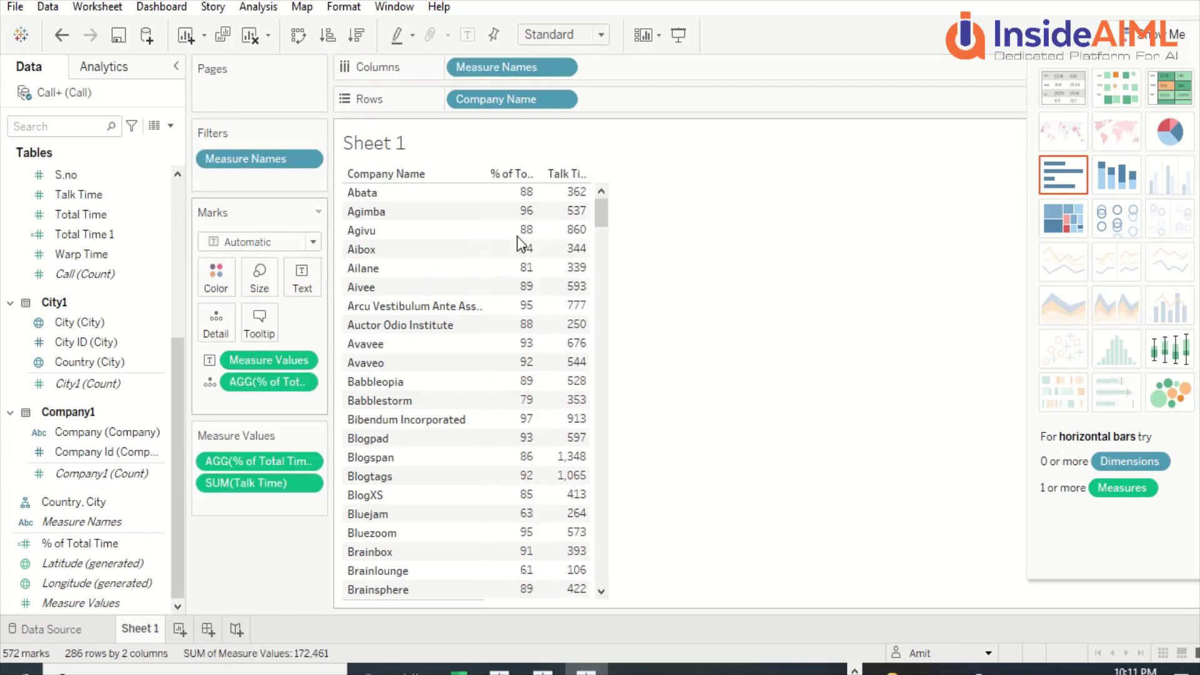
# Sort the companies by % of Total Time, first descending and finally ascending, and review the list from lowest to highest percentage
pyautogui.moveTo(588, 234)
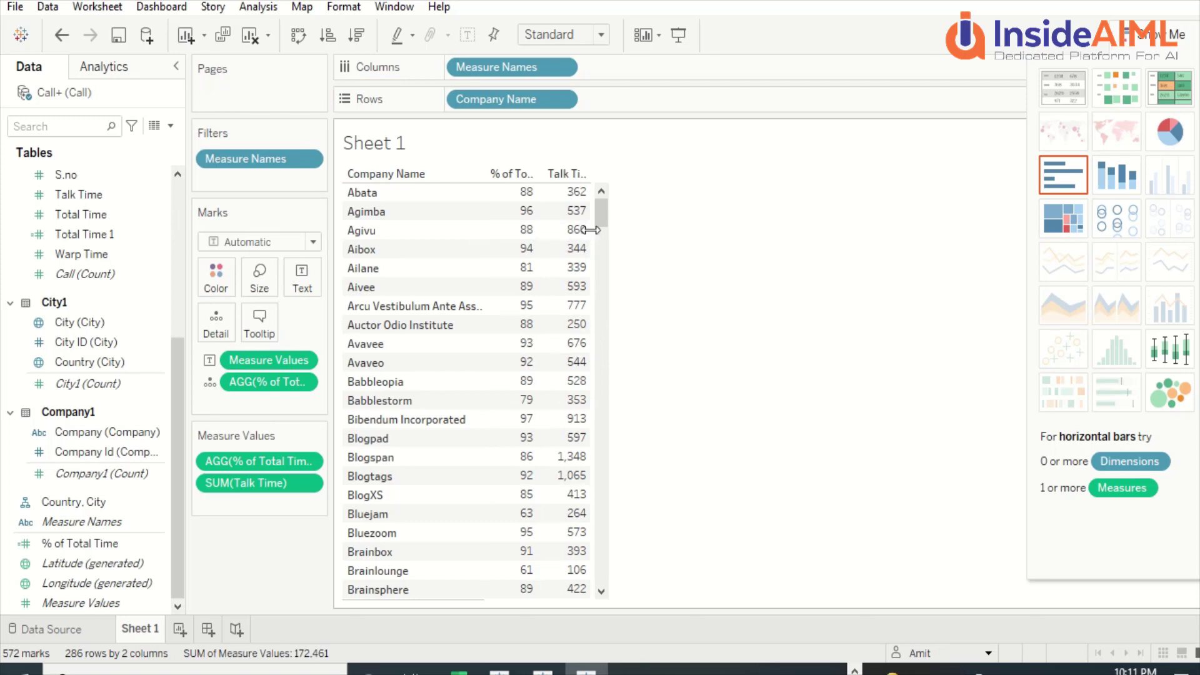
pyautogui.click(515, 174)
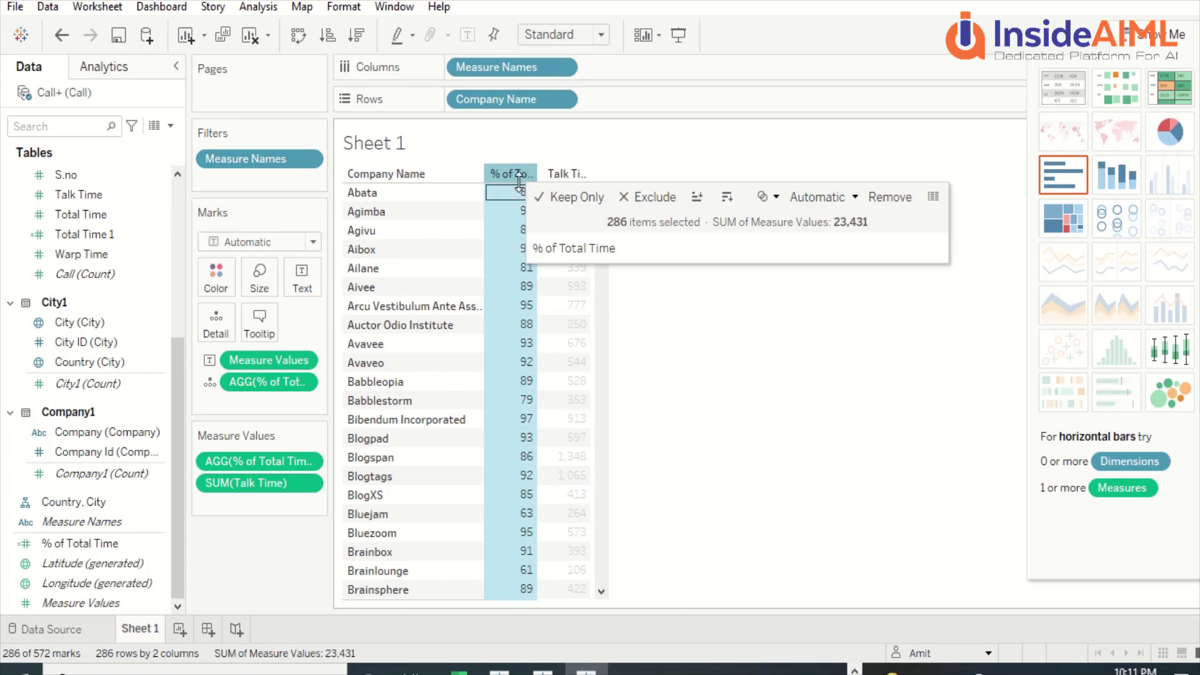
pyautogui.click(514, 175)
pyautogui.click(513, 175)
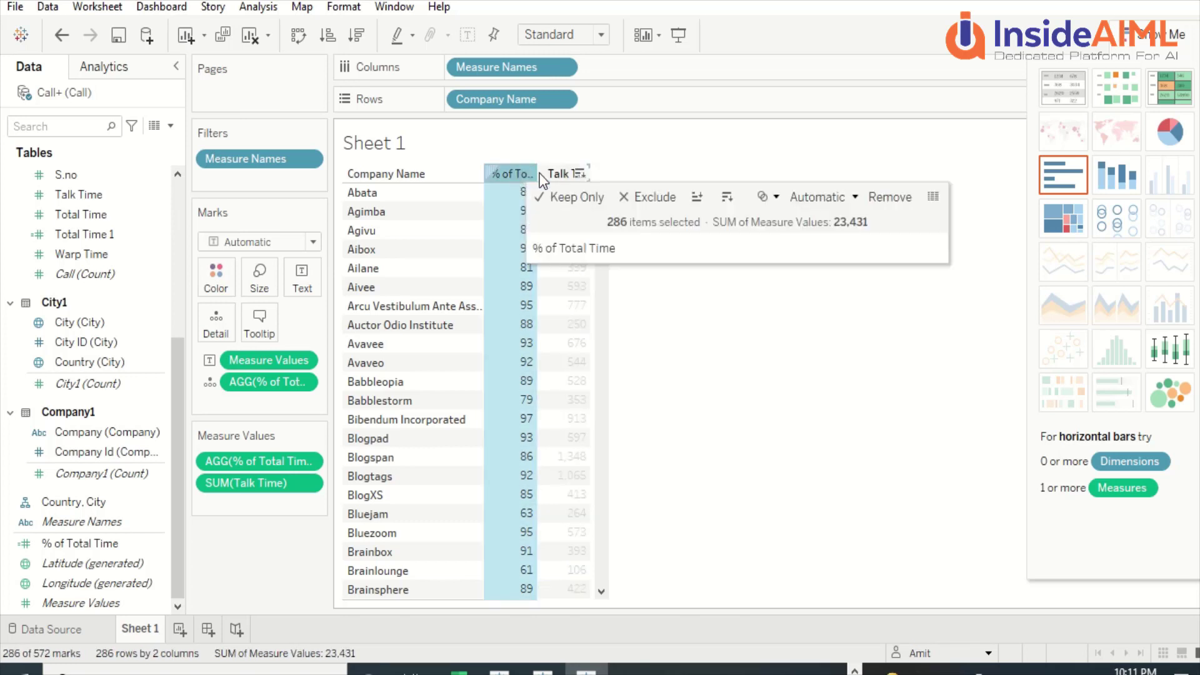
pyautogui.click(527, 174)
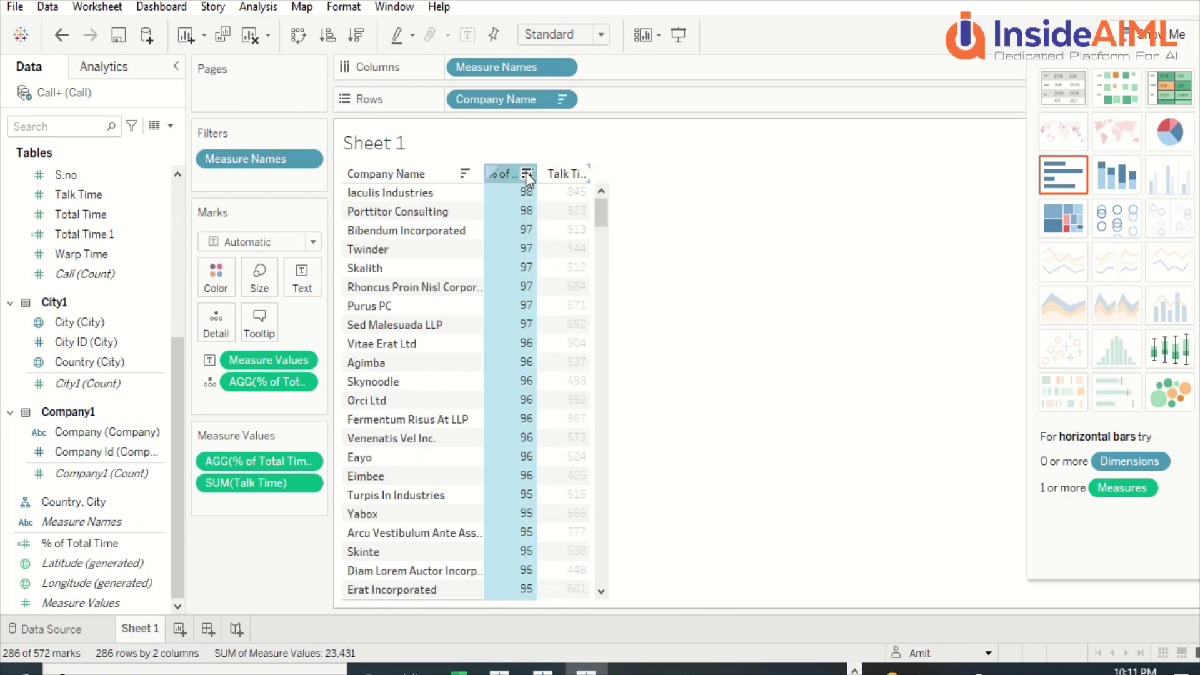
pyautogui.click(527, 174)
pyautogui.scroll(-10, 538, 262)
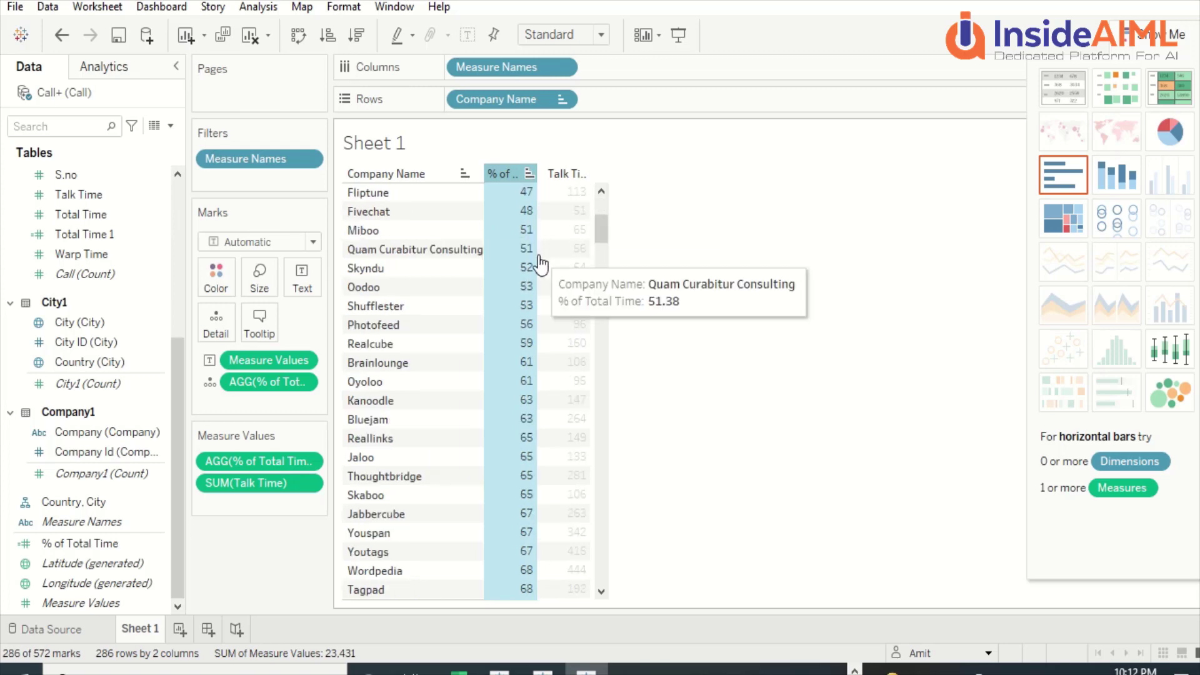
pyautogui.scroll(10, 539, 268)
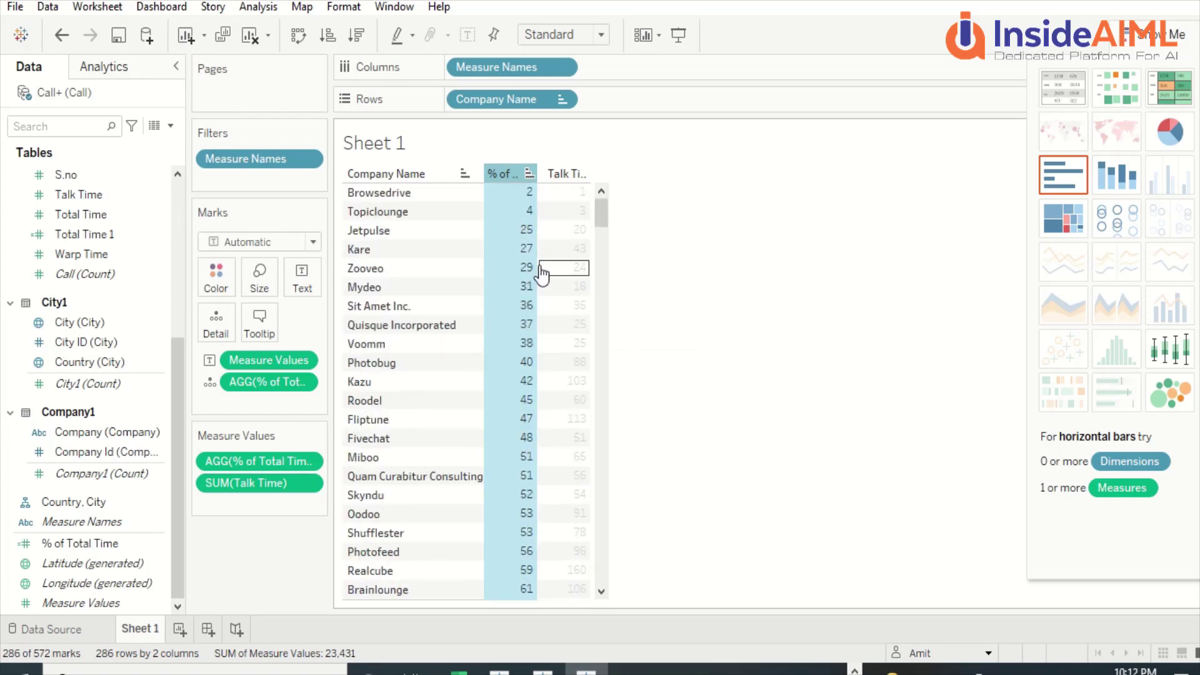
pyautogui.scroll(-20, 542, 273)
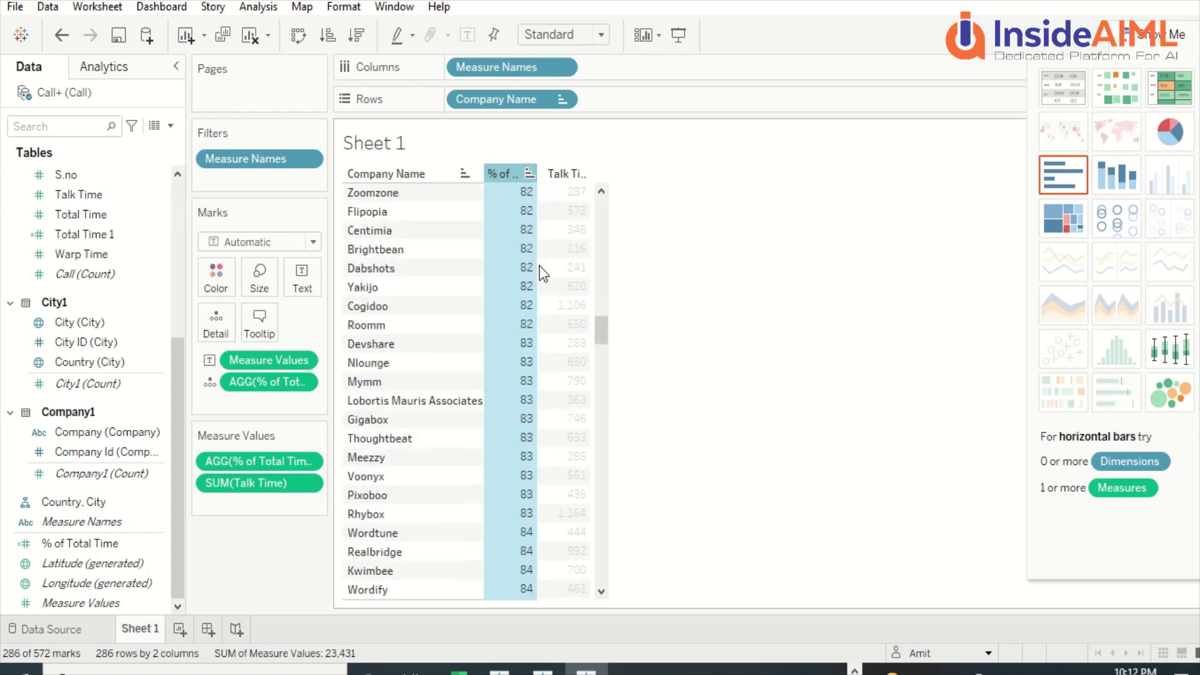
pyautogui.scroll(-20, 542, 273)
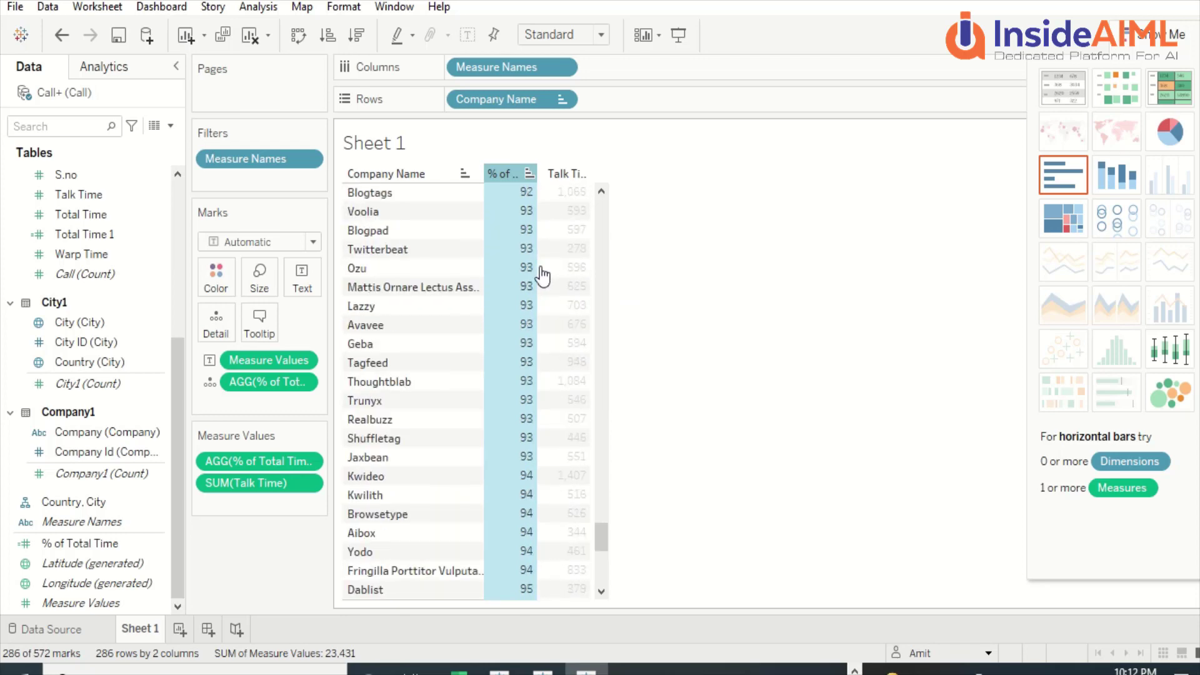
pyautogui.scroll(-10, 541, 273)
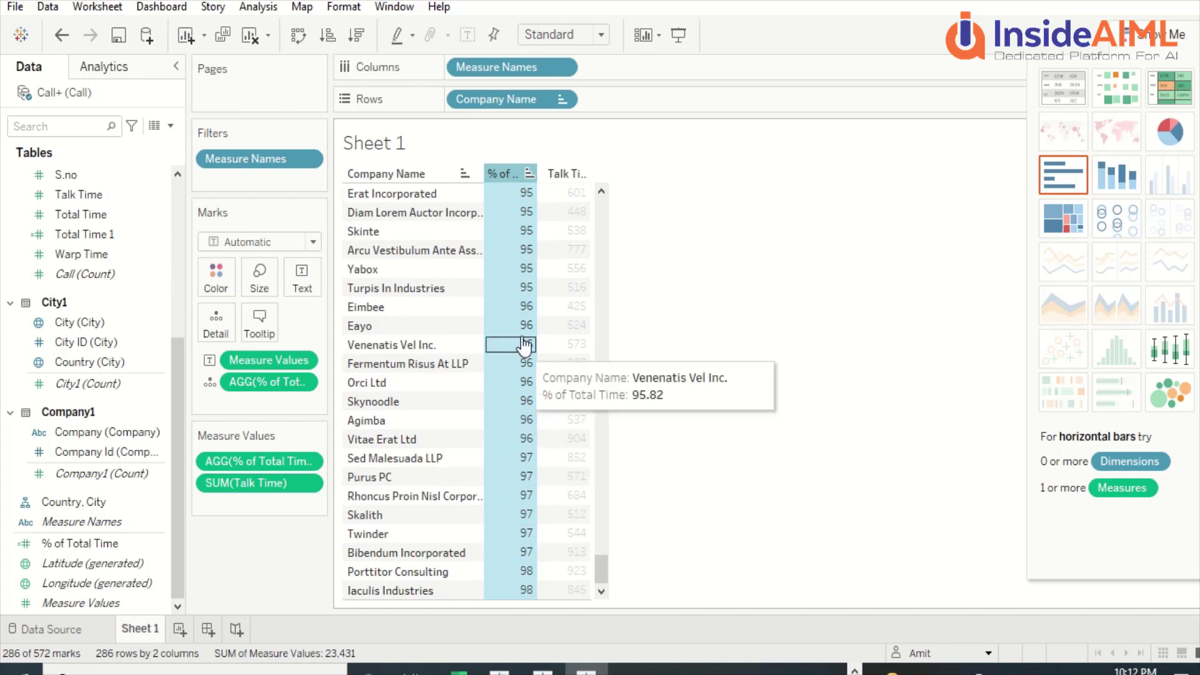
pyautogui.click(509, 174)
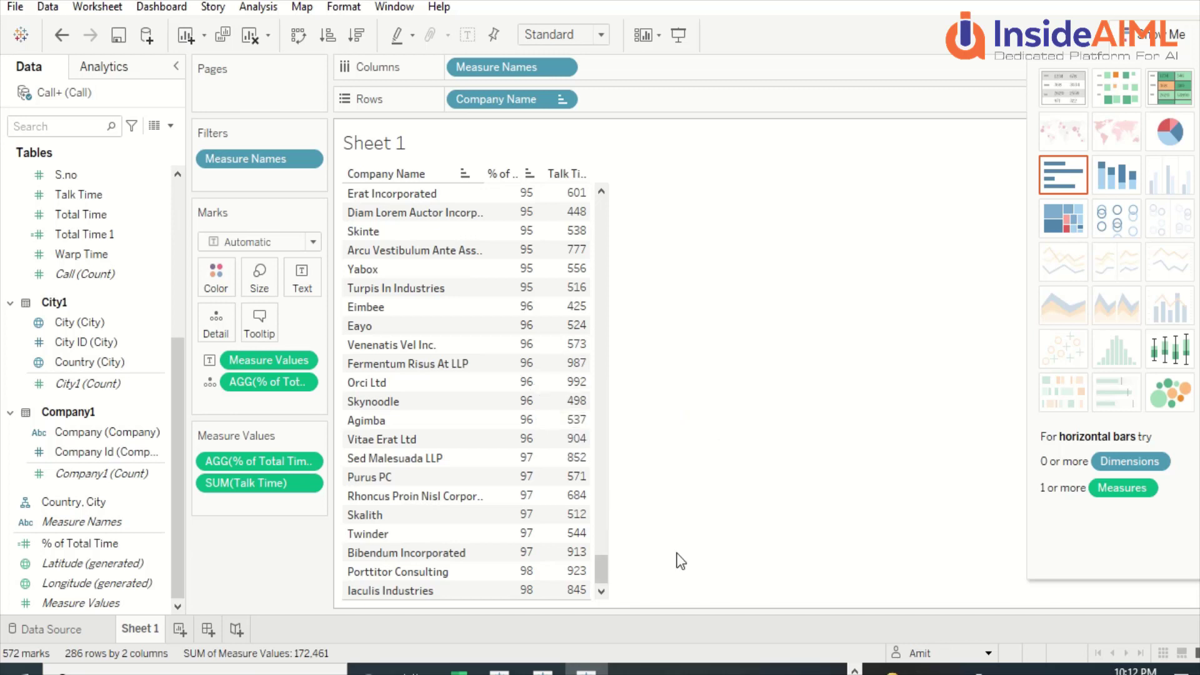
# Switch to the Tableau Prep flow, dismiss the finished-run message and view the flow from its input worksheets
pyautogui.click(856, 672)
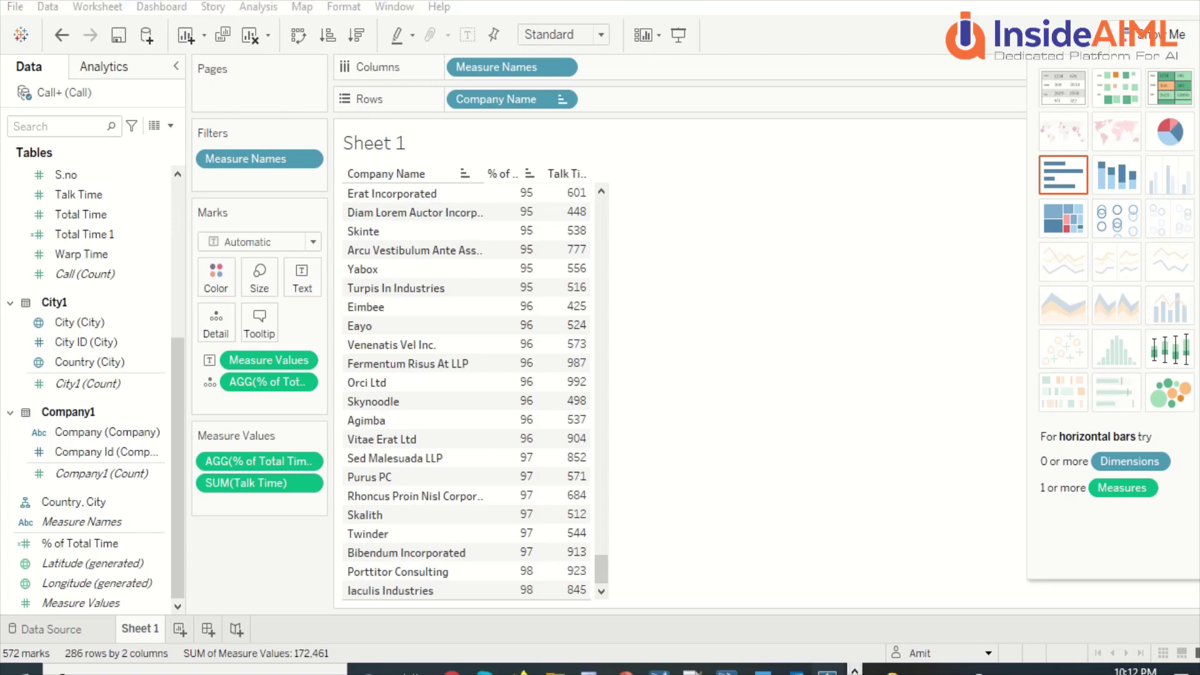
pyautogui.click(828, 672)
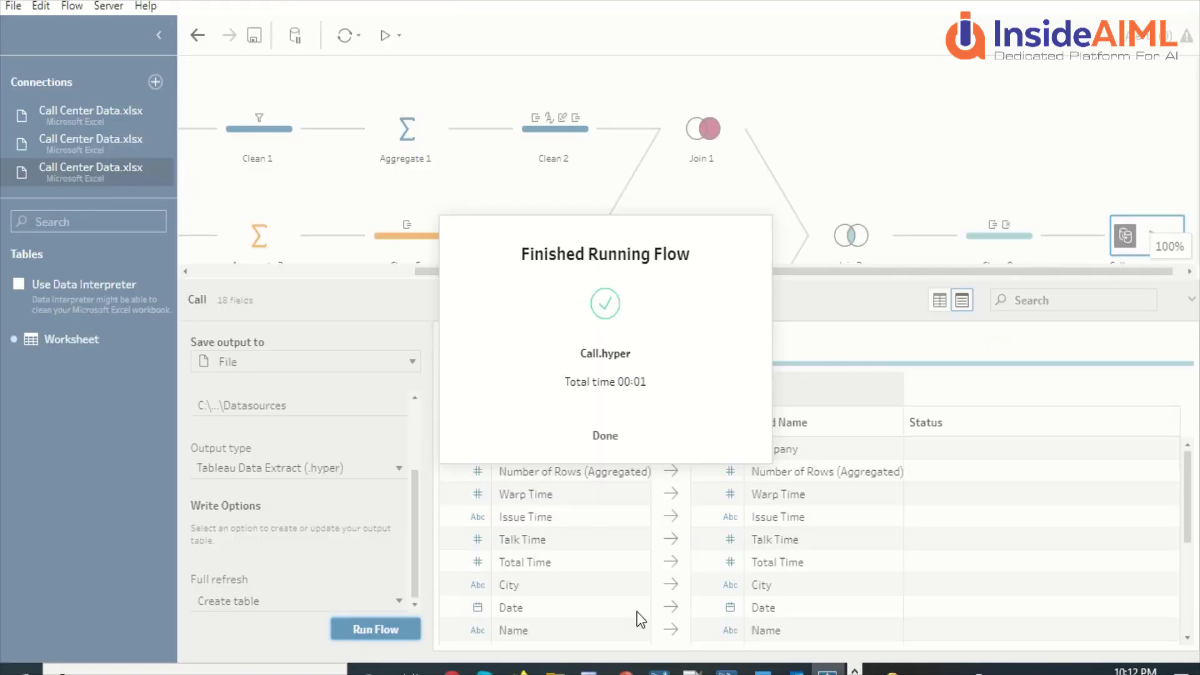
pyautogui.click(602, 437)
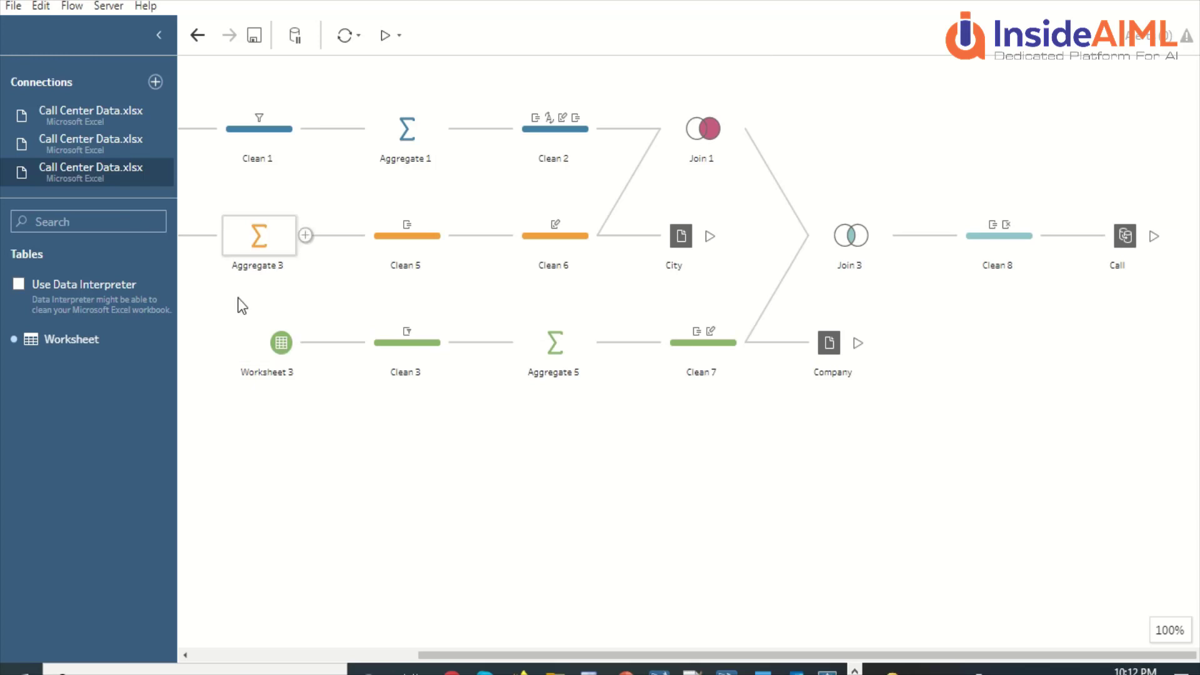
pyautogui.click(241, 654)
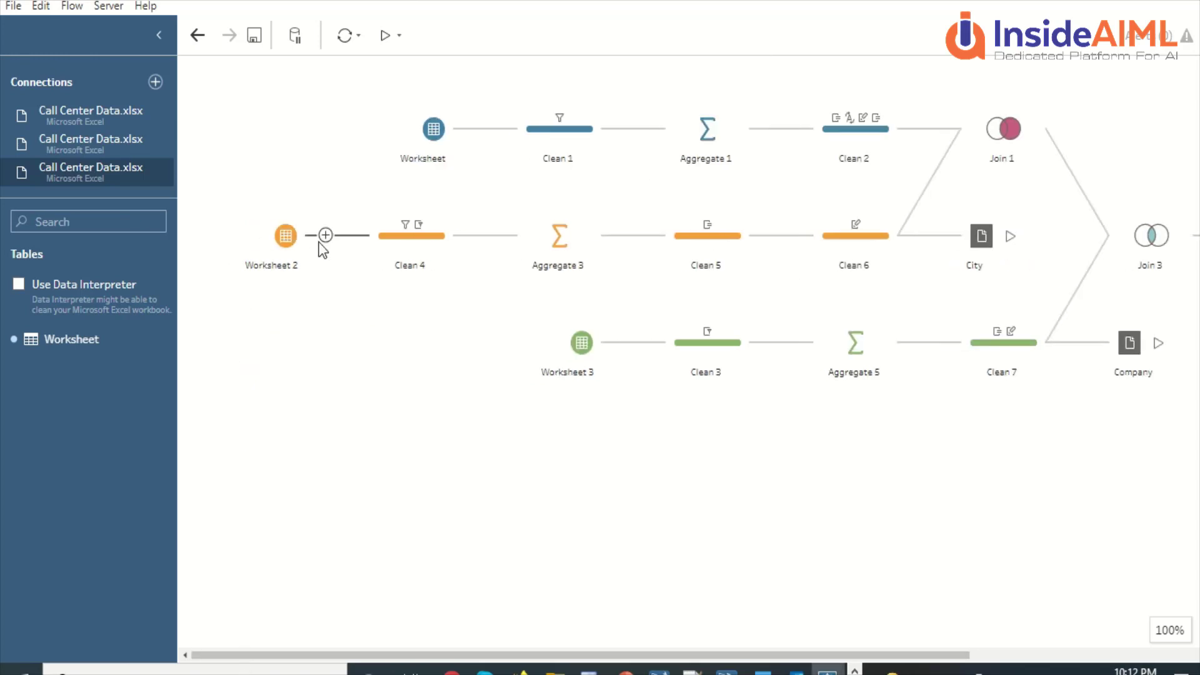
# Inspect the fields of the first Worksheet input and the Worksheet 3 input in the flow
pyautogui.click(435, 139)
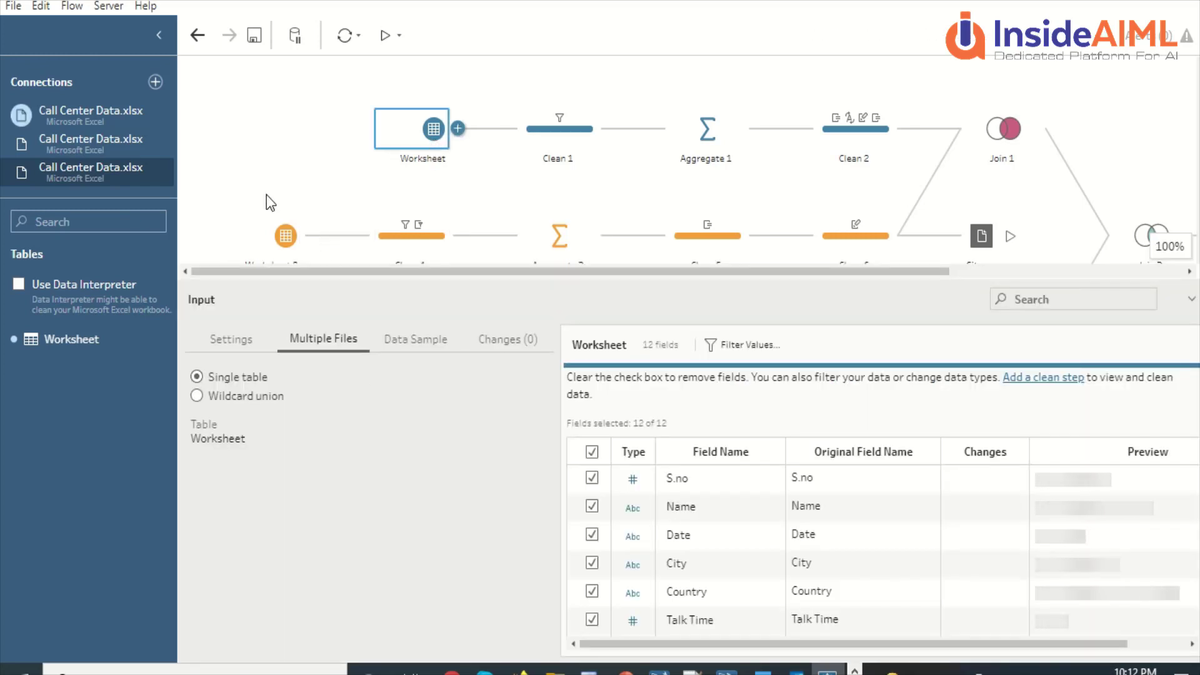
pyautogui.scroll(-3, 266, 194)
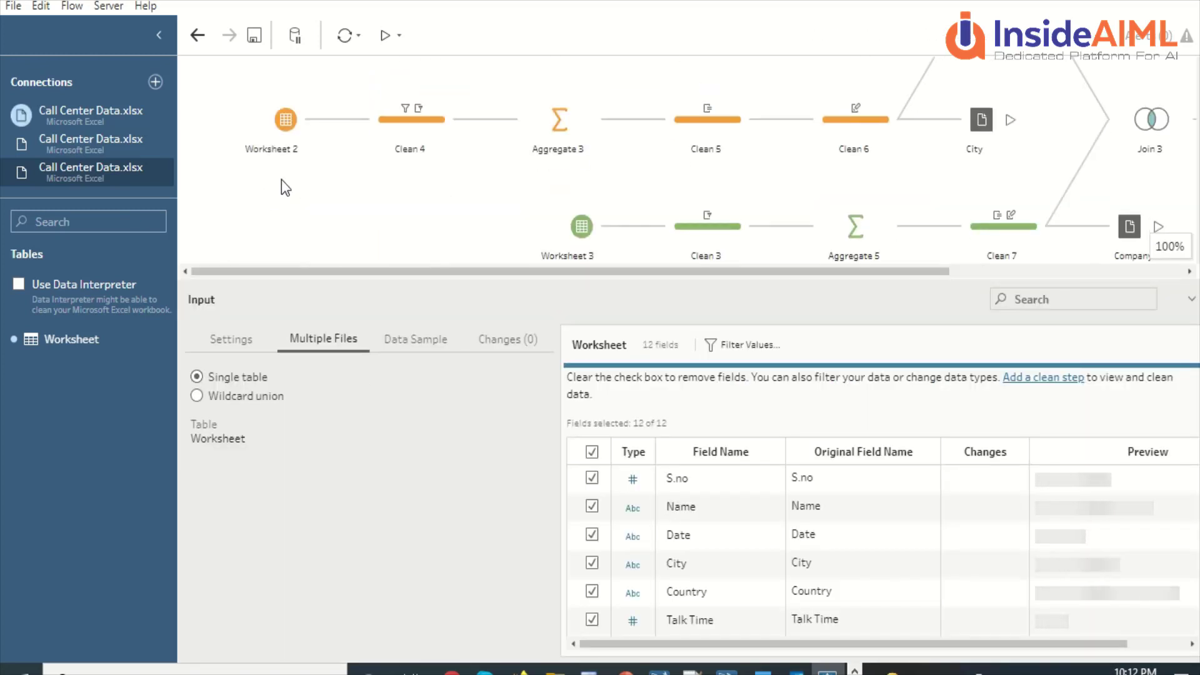
pyautogui.click(578, 228)
pyautogui.scroll(3, 520, 192)
# Show Clean 1 as a data grid, examine its time columns, and continue through Aggregate 1 to Clean 2
pyautogui.click(546, 121)
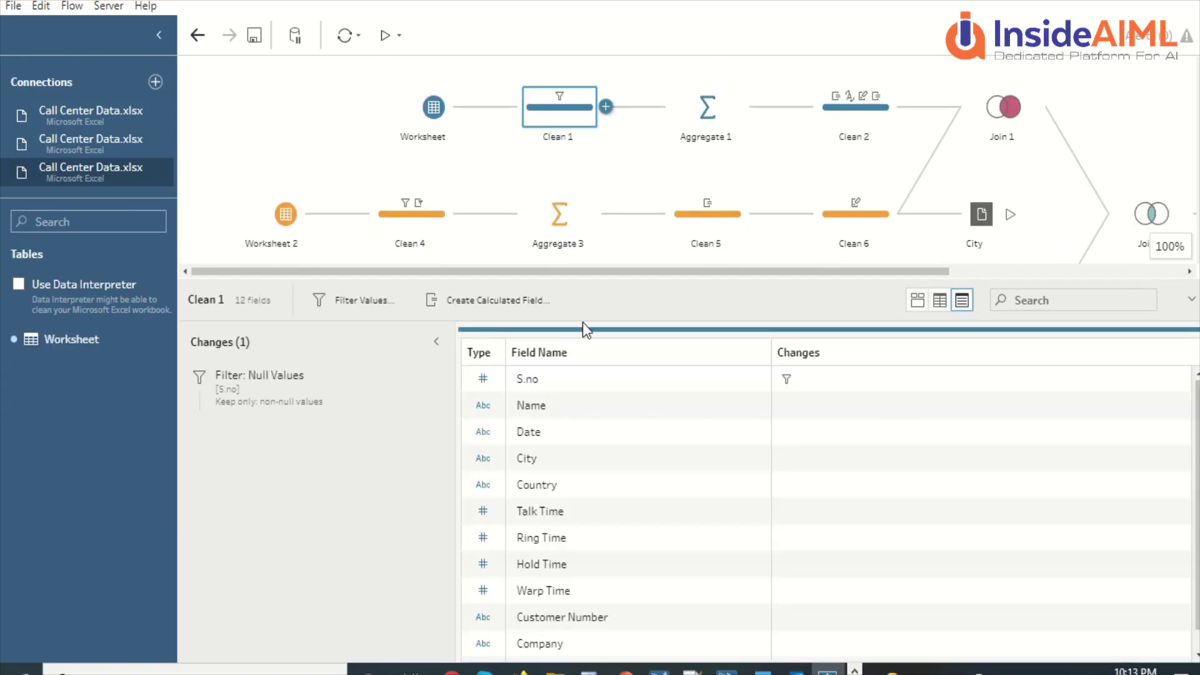
pyautogui.click(939, 299)
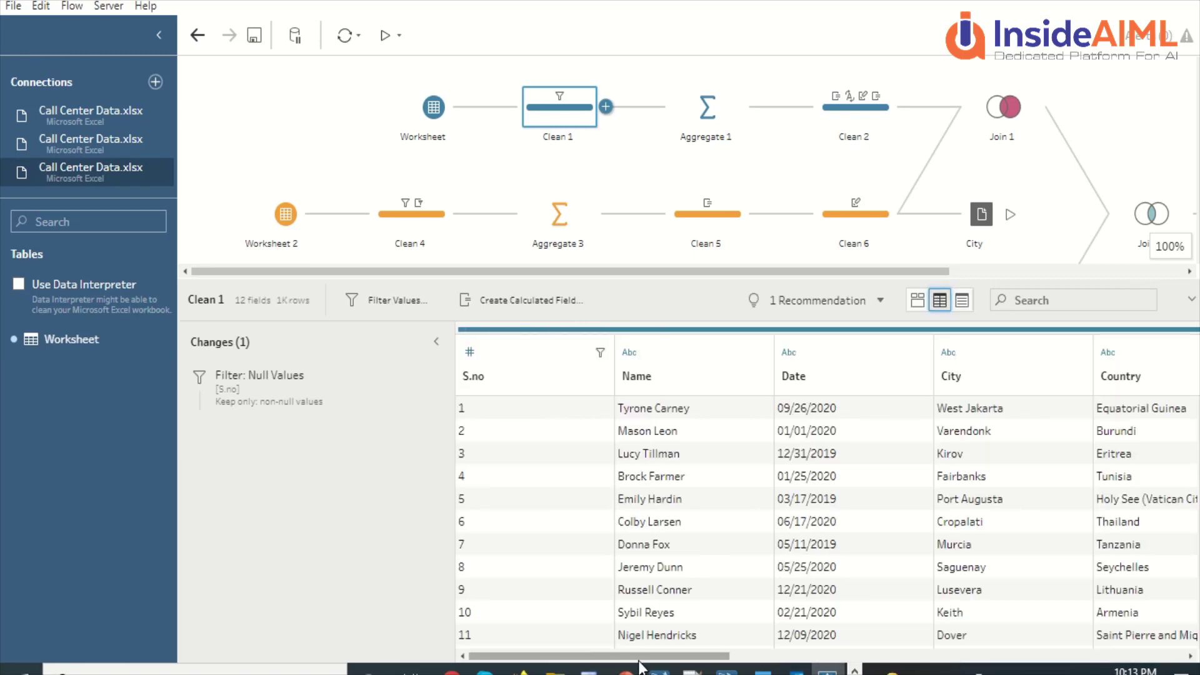
pyautogui.moveTo(644, 656); pyautogui.dragTo(838, 653)
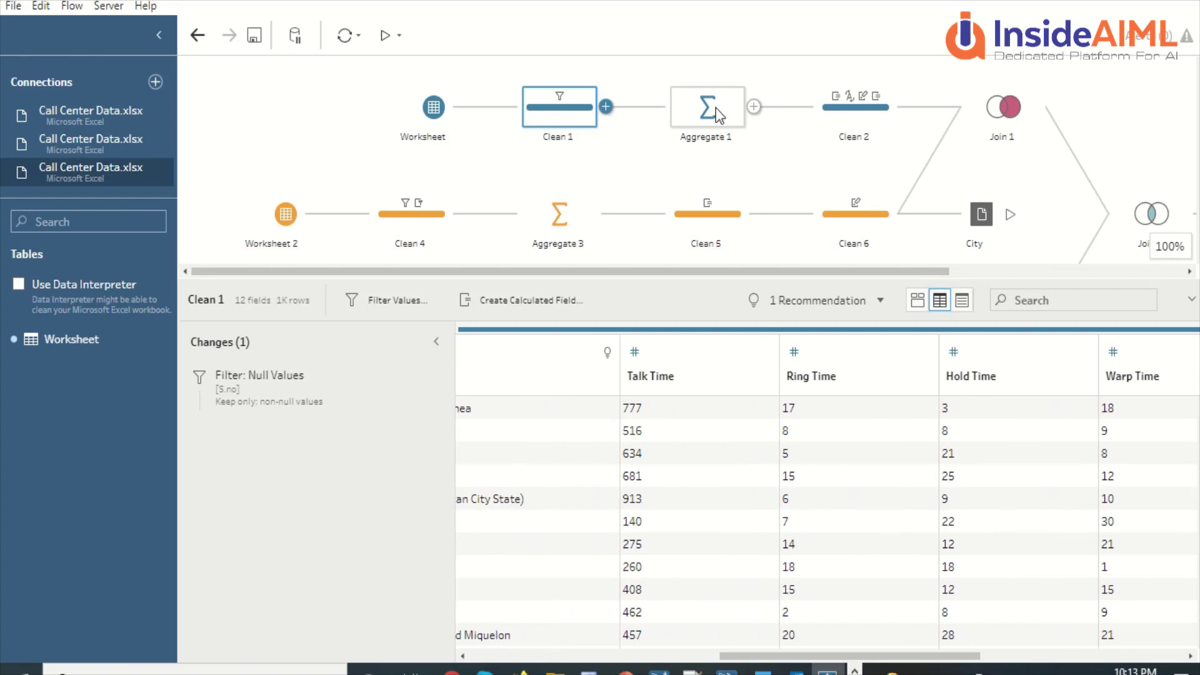
pyautogui.click(715, 108)
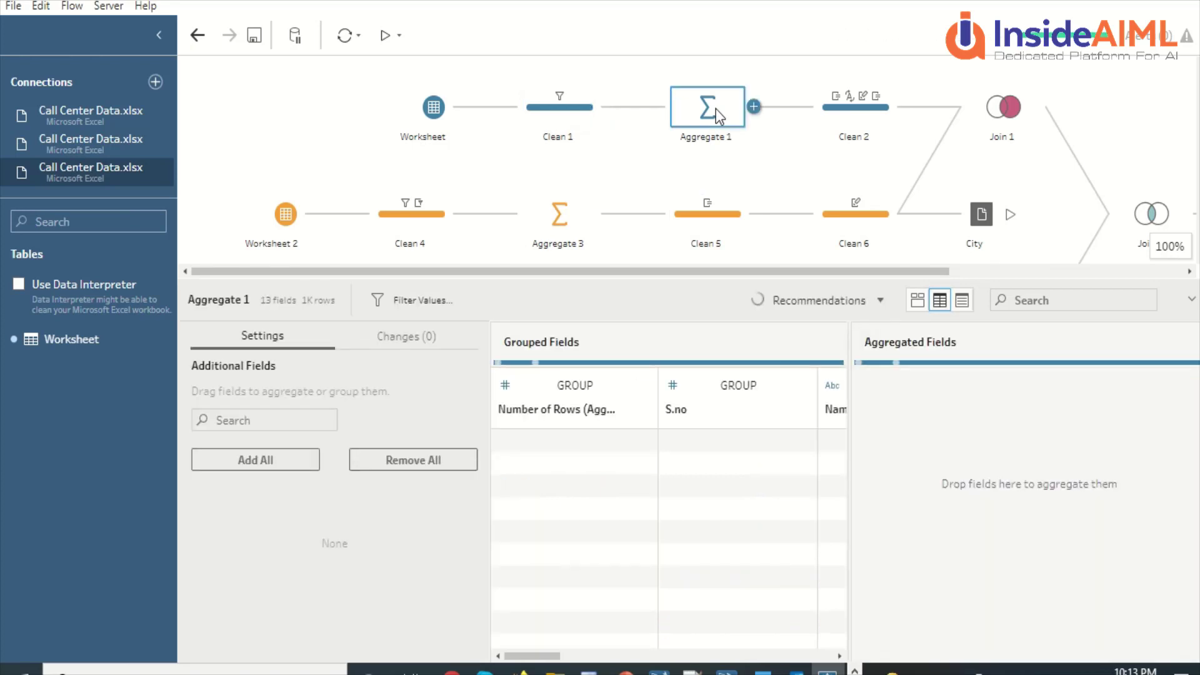
pyautogui.click(867, 115)
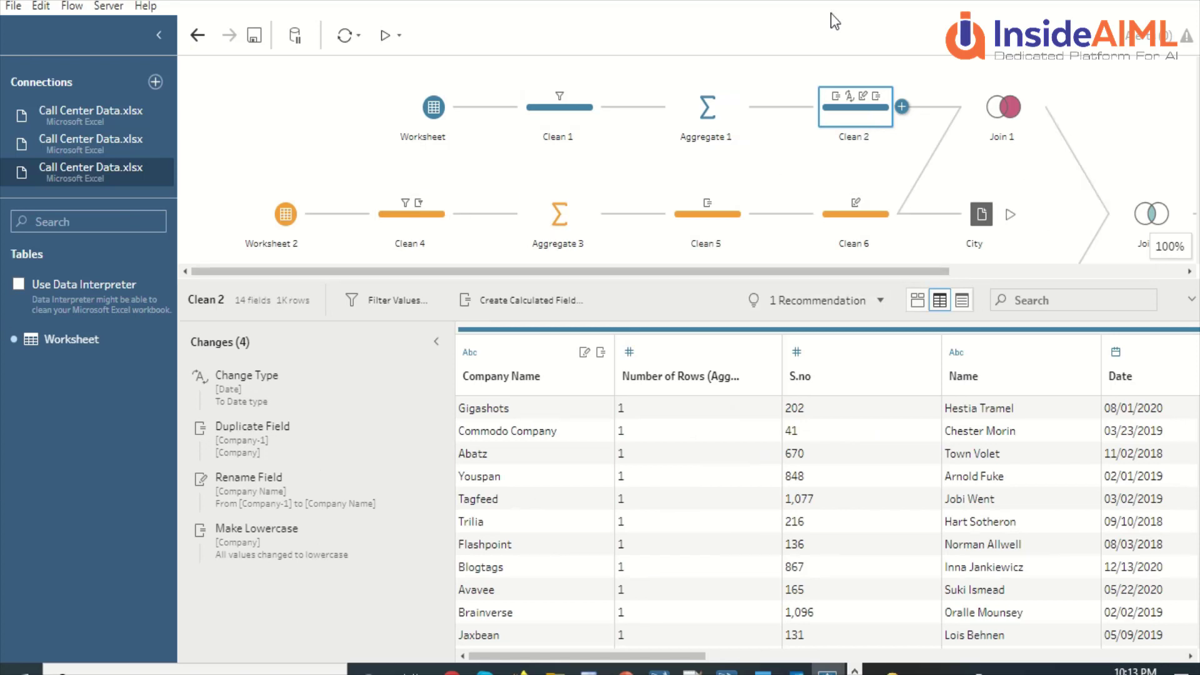
# Review the first branch again: the filter in Clean 1, the grouped fields in Aggregate 1 and the list of changes in Clean 2
pyautogui.click(542, 125)
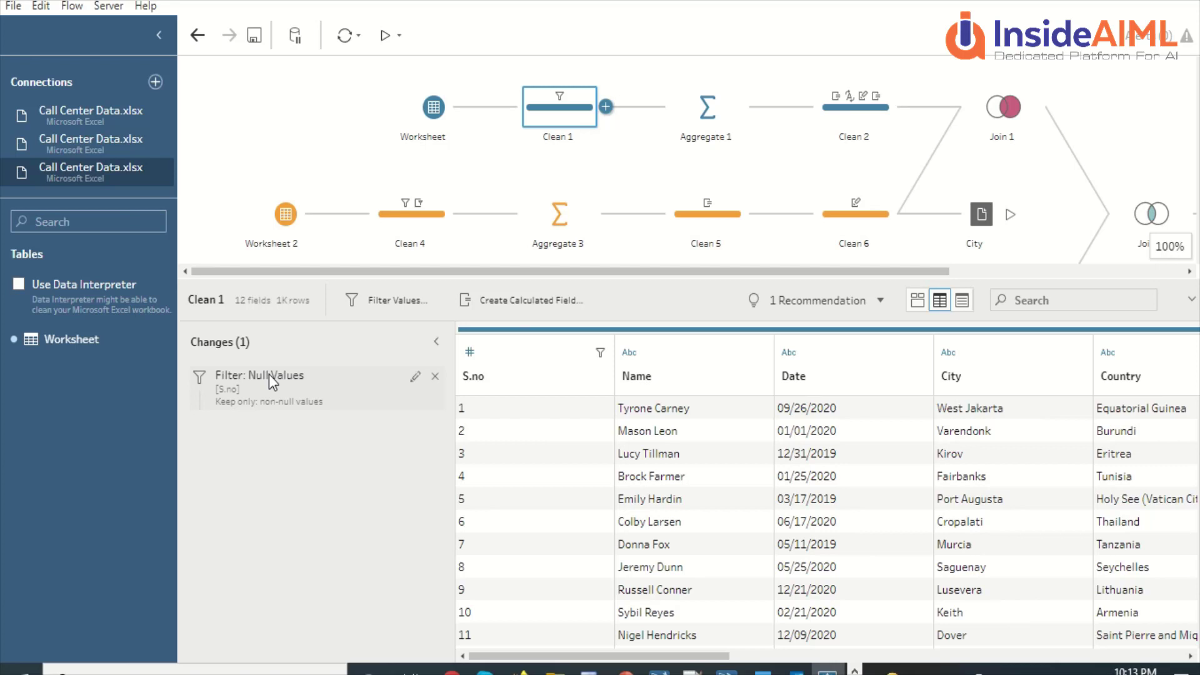
pyautogui.click(720, 124)
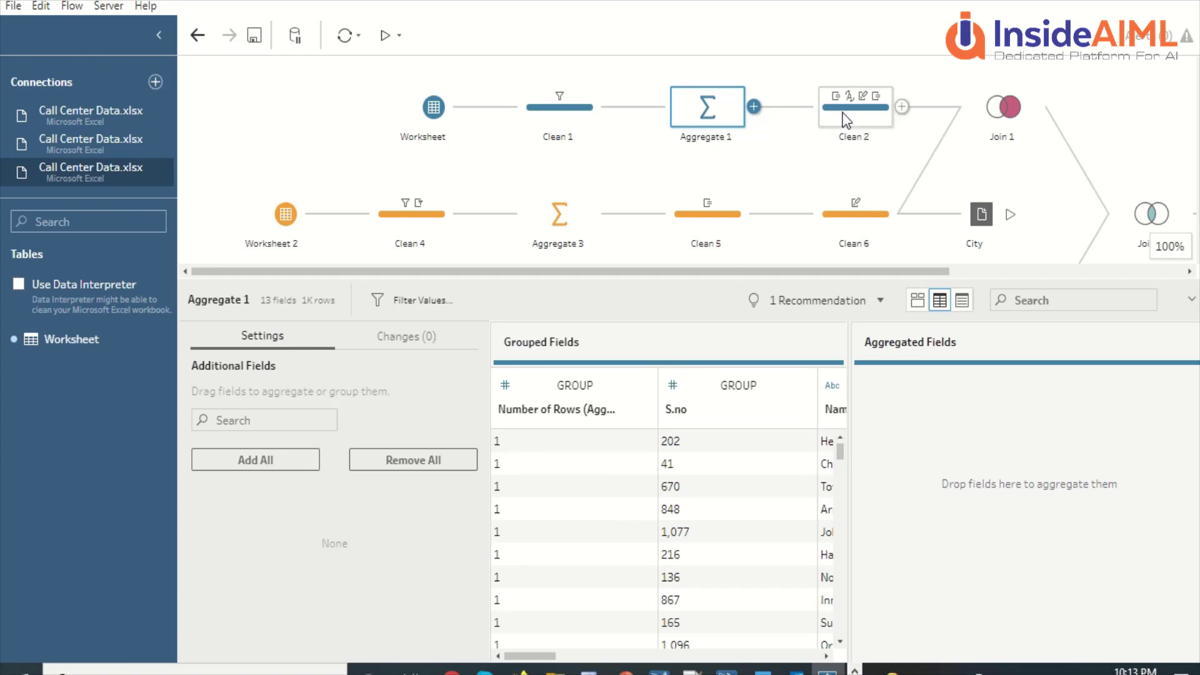
pyautogui.moveTo(545, 656); pyautogui.dragTo(808, 656)
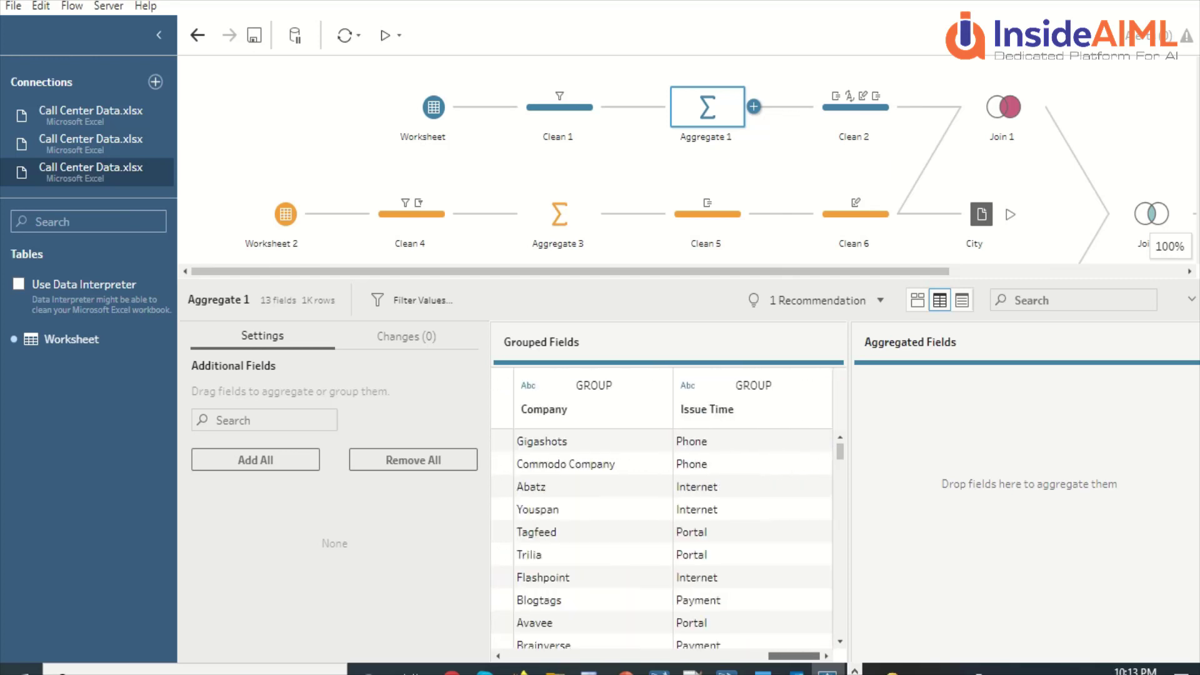
pyautogui.click(858, 124)
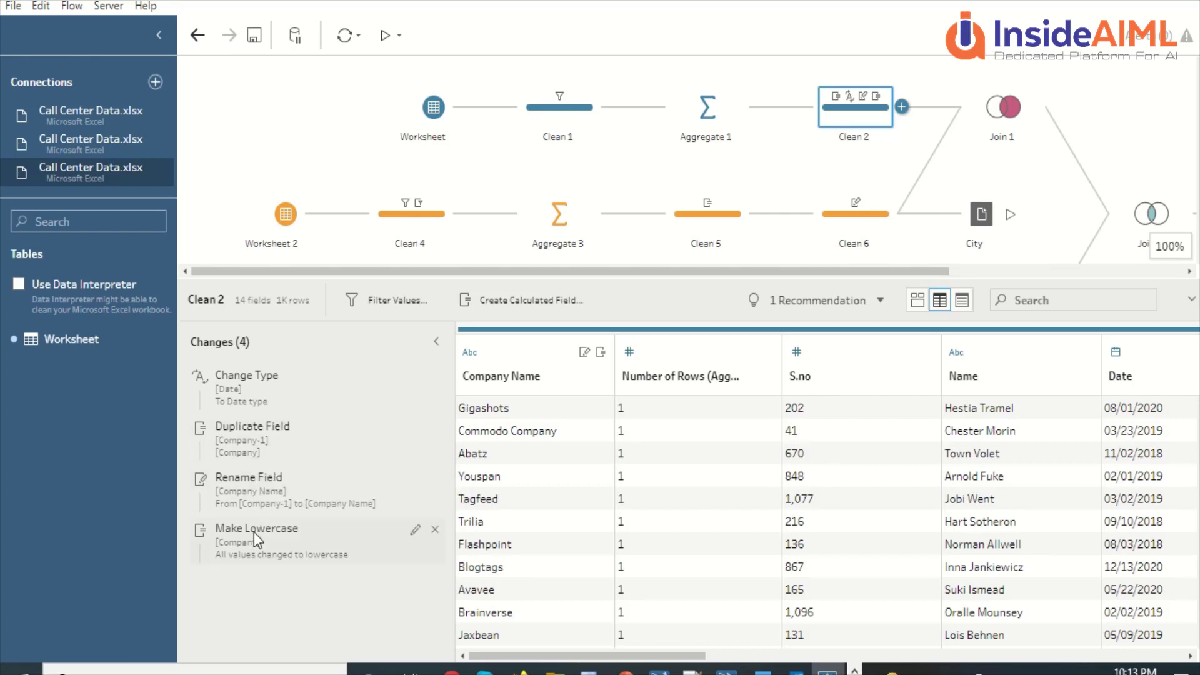
# Examine the Keep Fields change and the null values filter in the Clean 4 step of the Worksheet 2 branch
pyautogui.click(425, 239)
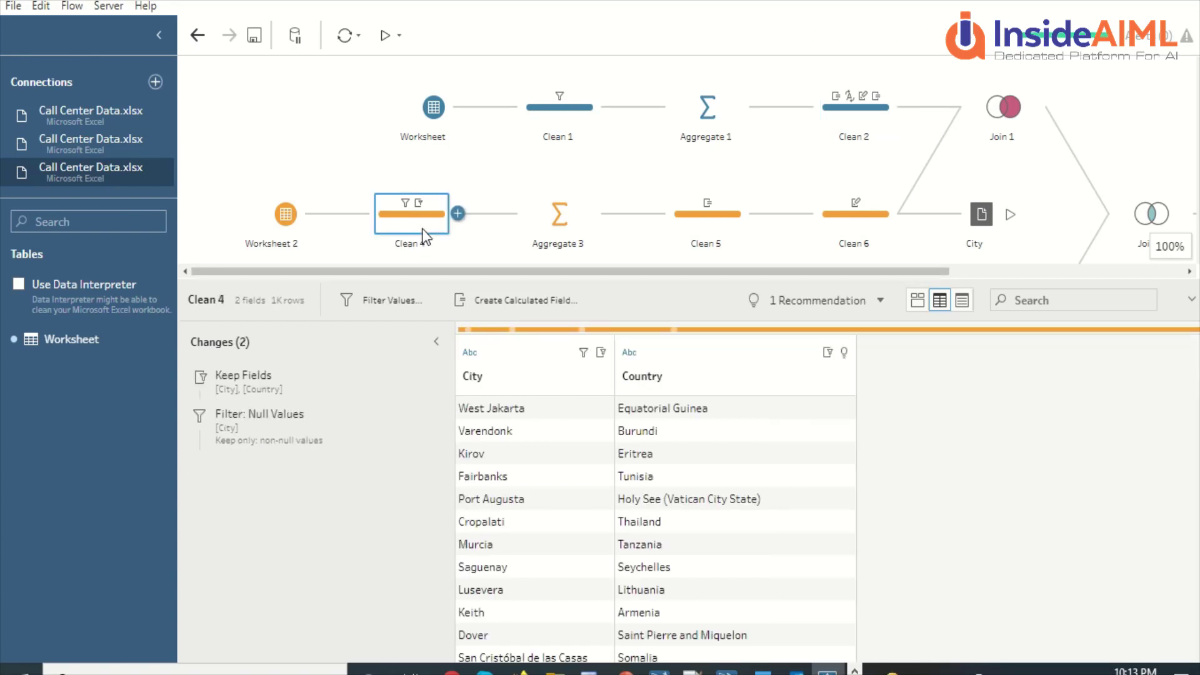
pyautogui.click(256, 387)
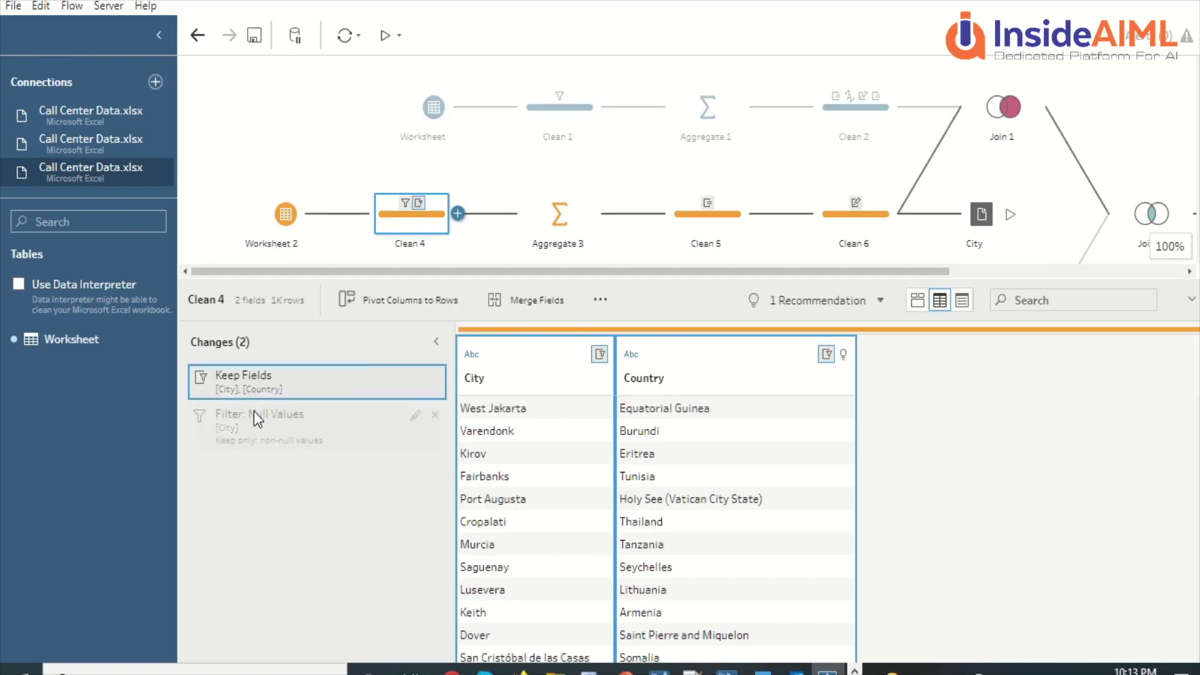
pyautogui.click(253, 412)
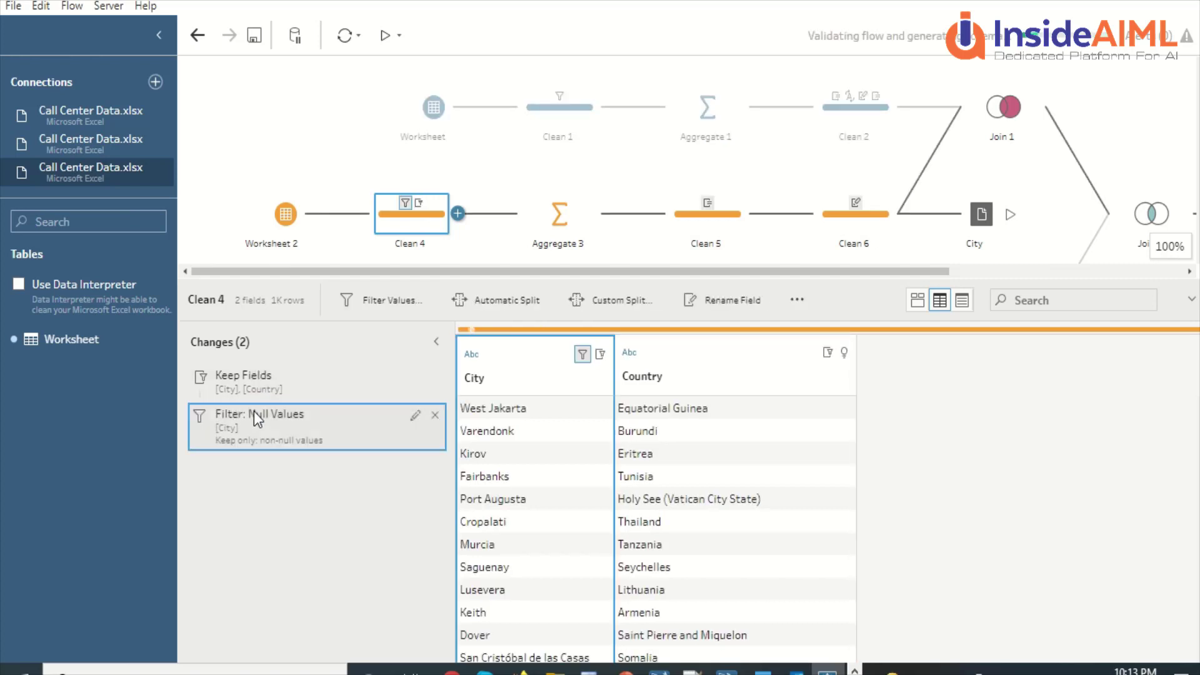
# Review the rest of the Worksheet 2 branch: Aggregate 3, Clean 5, Clean 6 and the City output
pyautogui.click(572, 231)
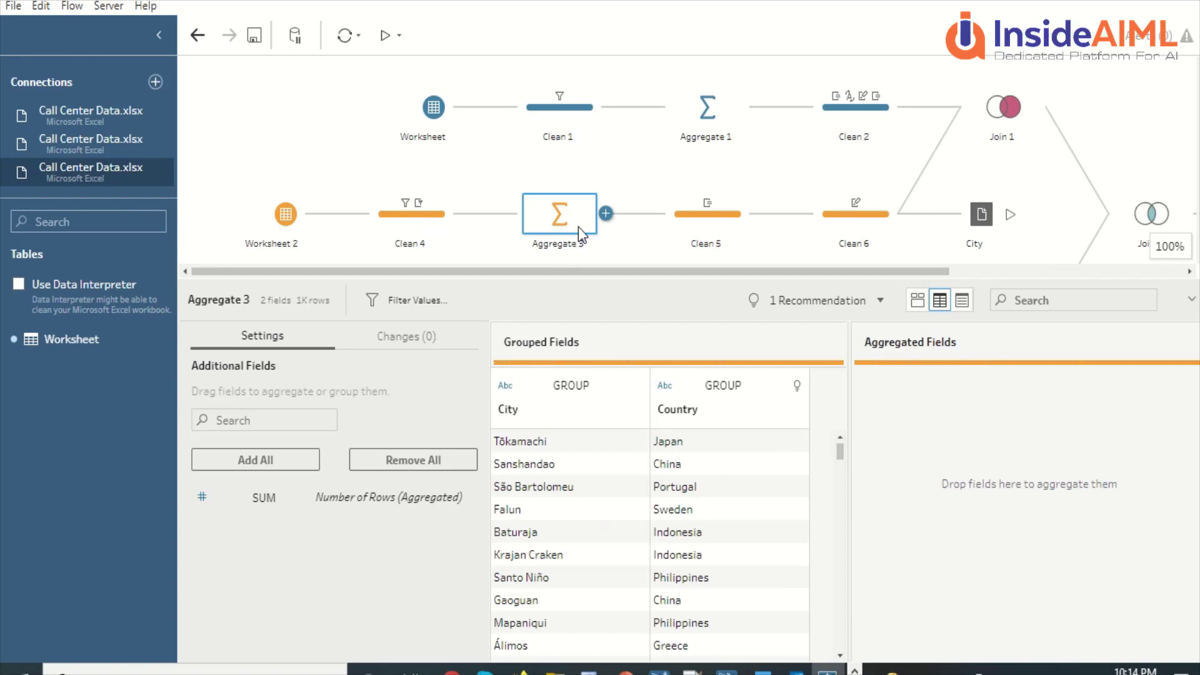
pyautogui.click(732, 222)
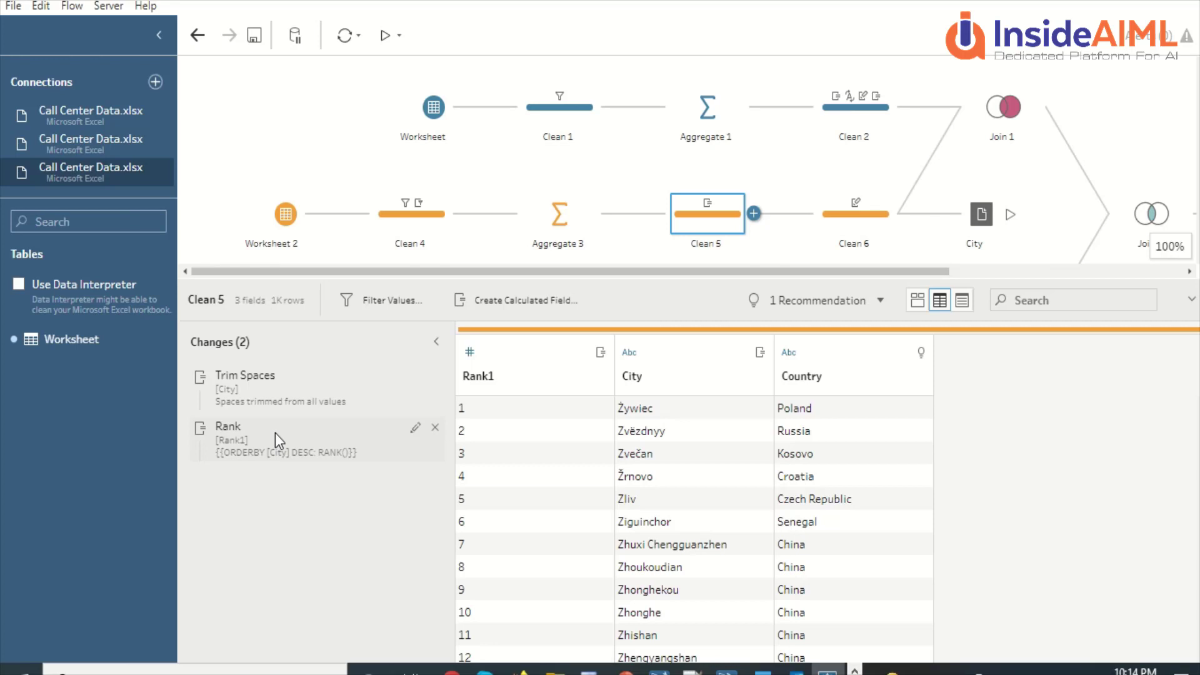
pyautogui.click(841, 220)
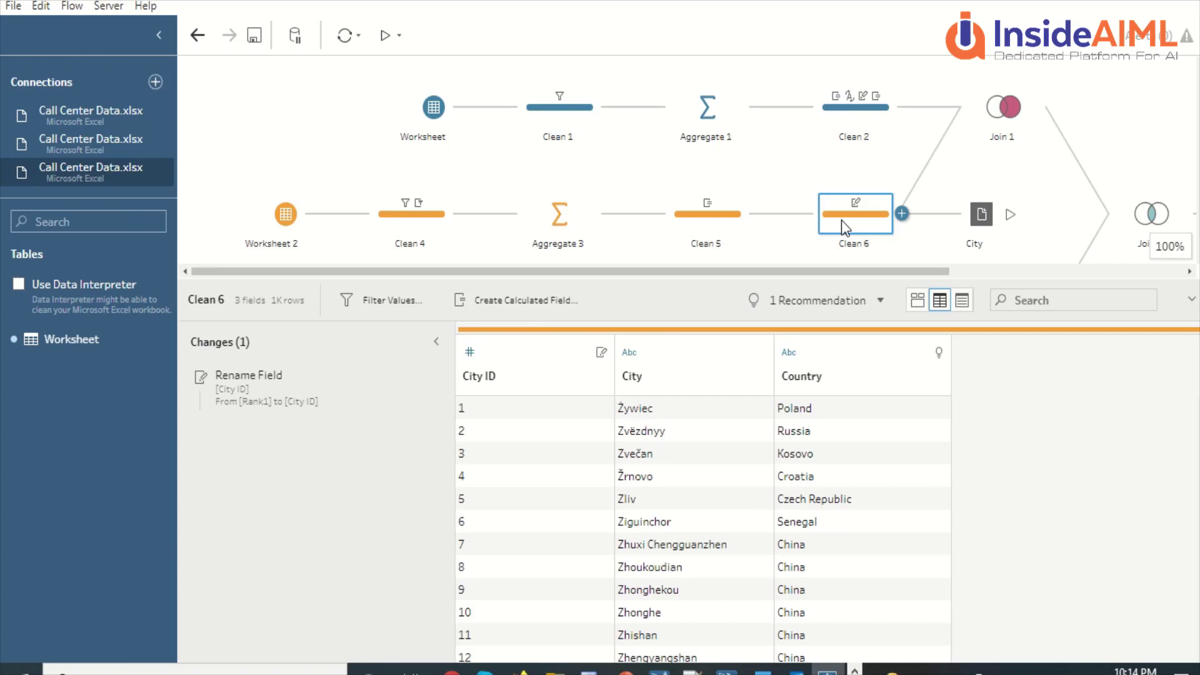
pyautogui.click(991, 224)
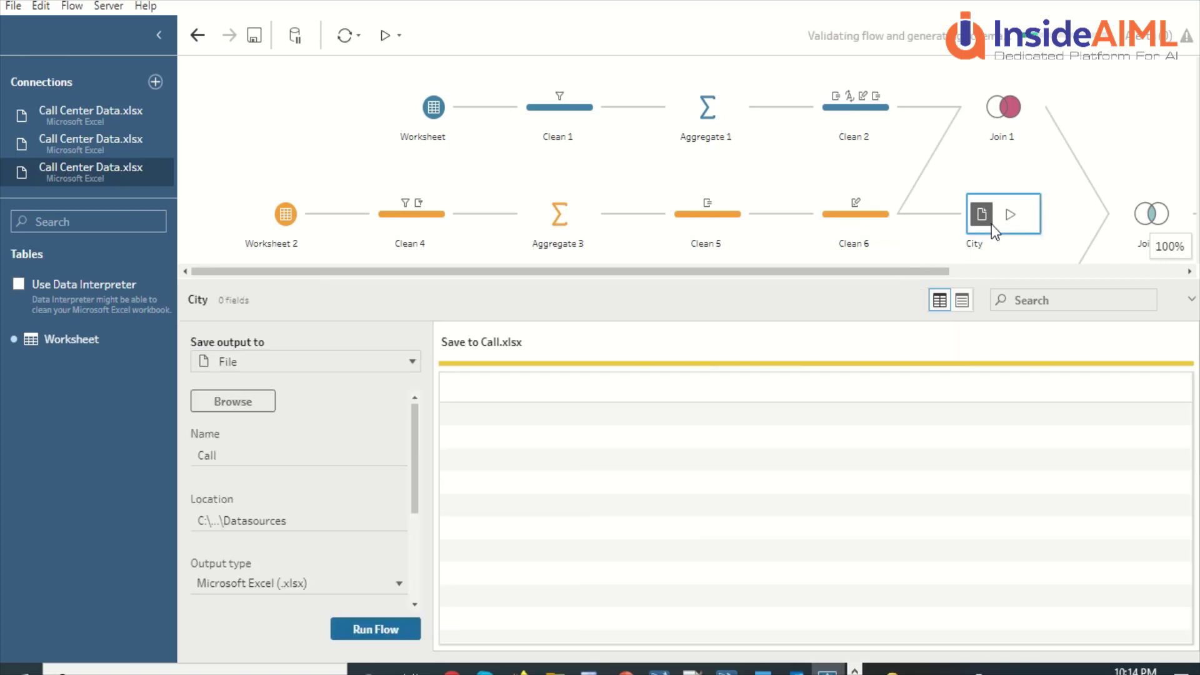
# Inspect the Worksheet 3 input and the Clean 3 step at the start of the company branch
pyautogui.scroll(-2, 994, 212)
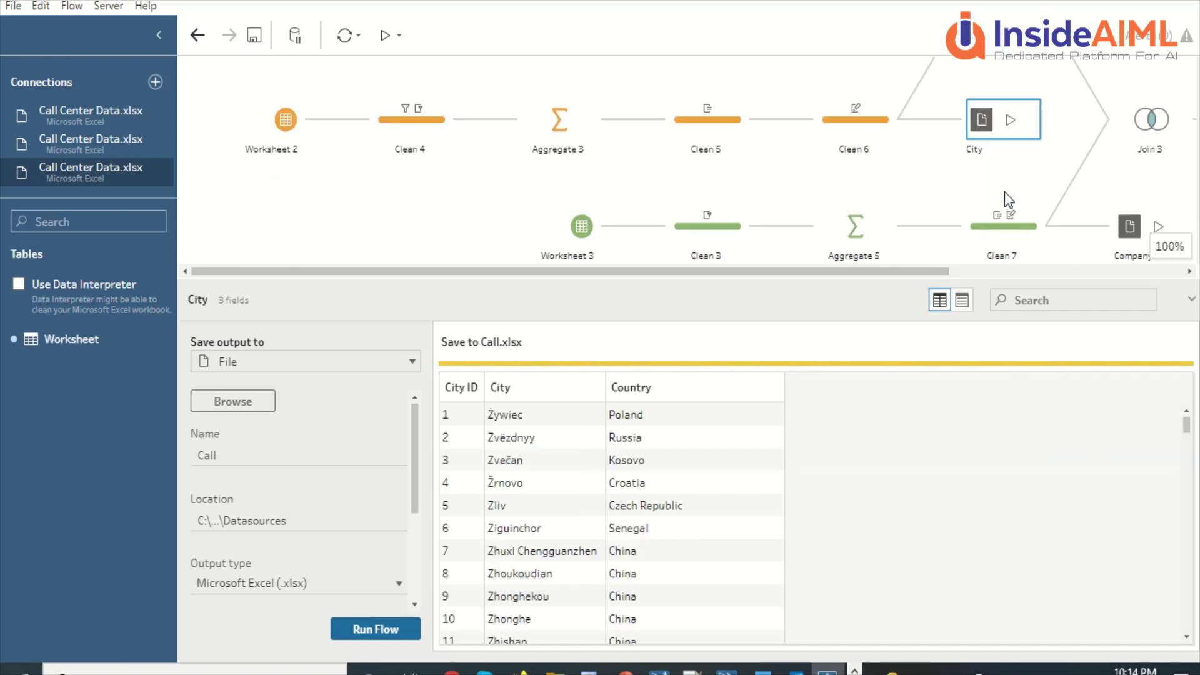
pyautogui.scroll(2, 910, 179)
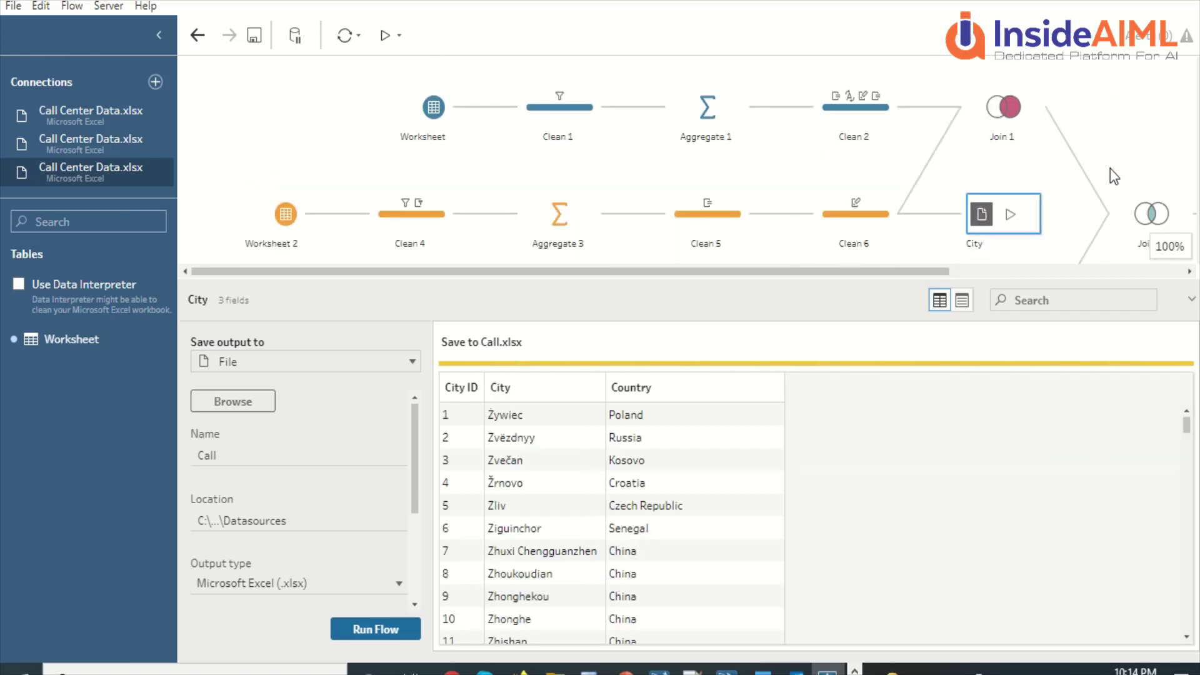
pyautogui.scroll(-2, 1111, 168)
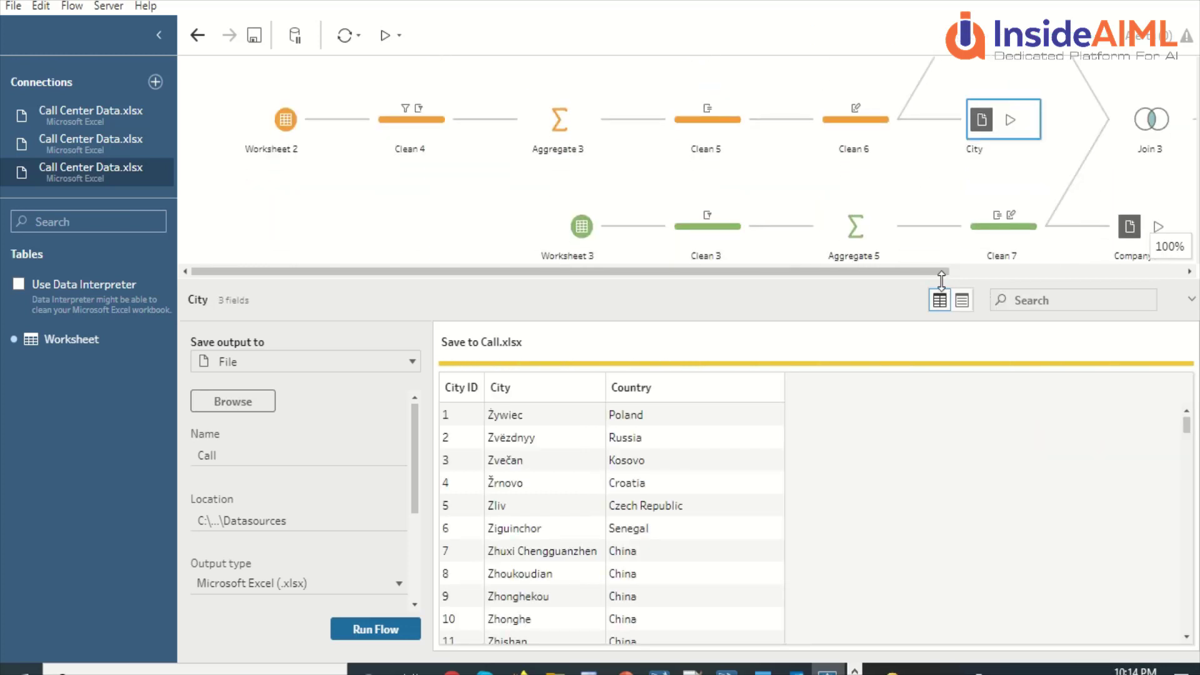
pyautogui.moveTo(932, 273); pyautogui.dragTo(1025, 270)
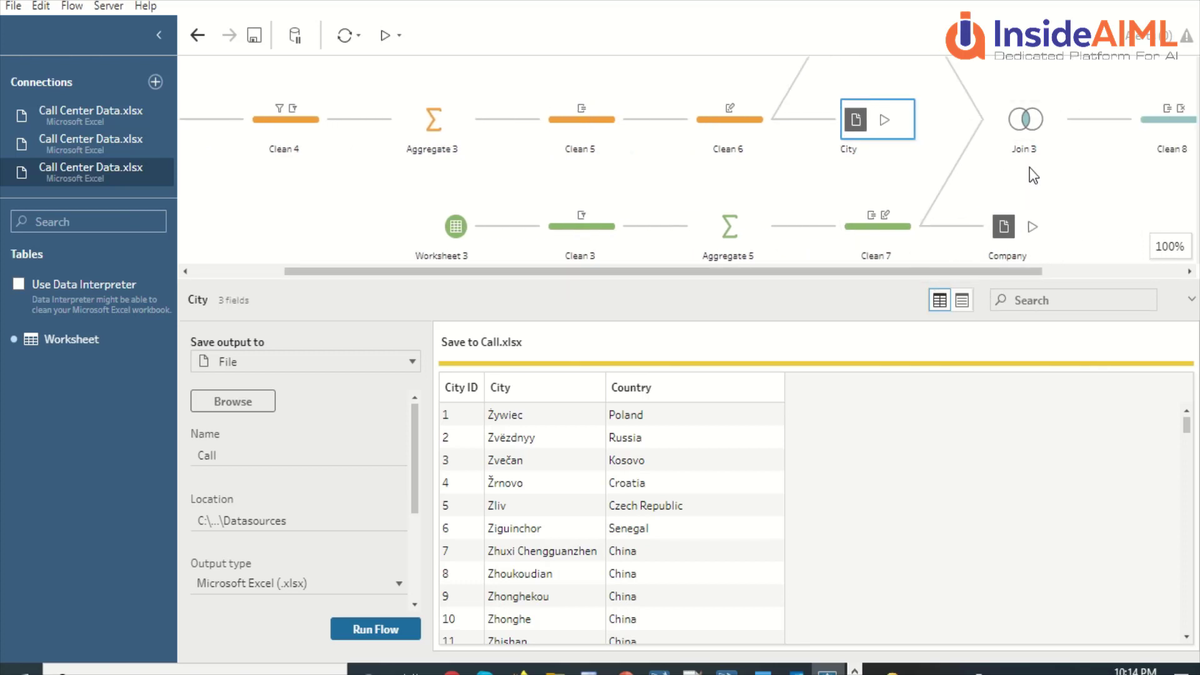
pyautogui.scroll(2, 1038, 150)
pyautogui.scroll(-2, 1038, 152)
pyautogui.scroll(2, 914, 103)
pyautogui.scroll(-2, 945, 120)
pyautogui.click(431, 227)
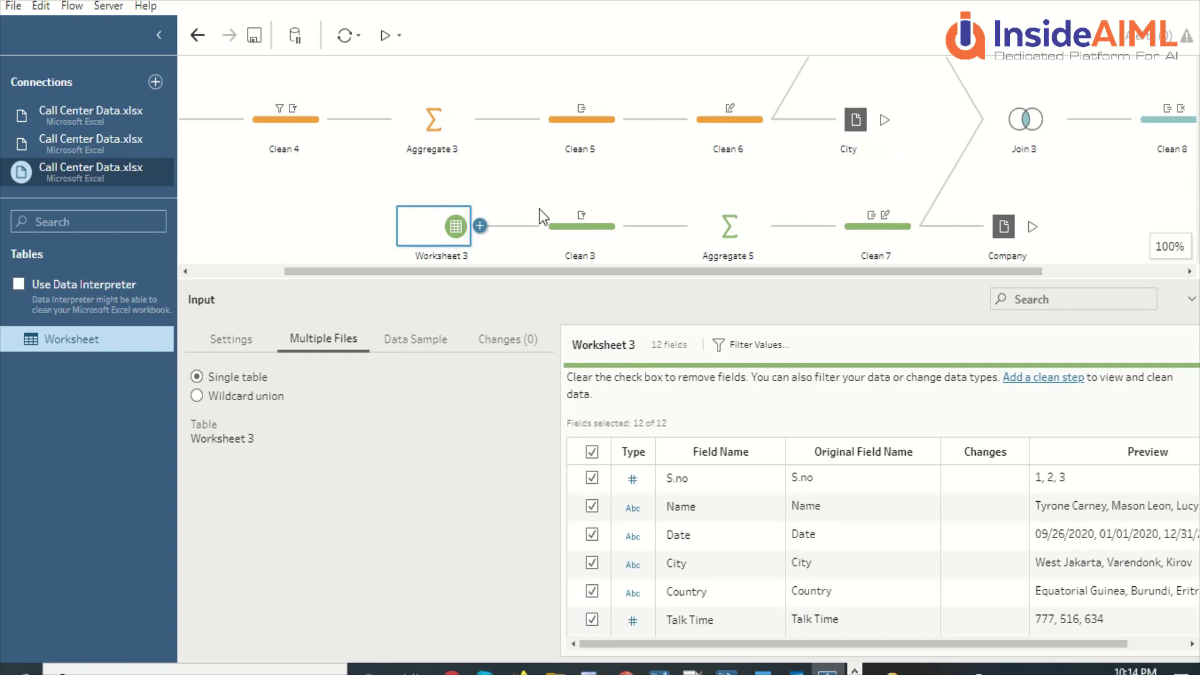
pyautogui.click(569, 233)
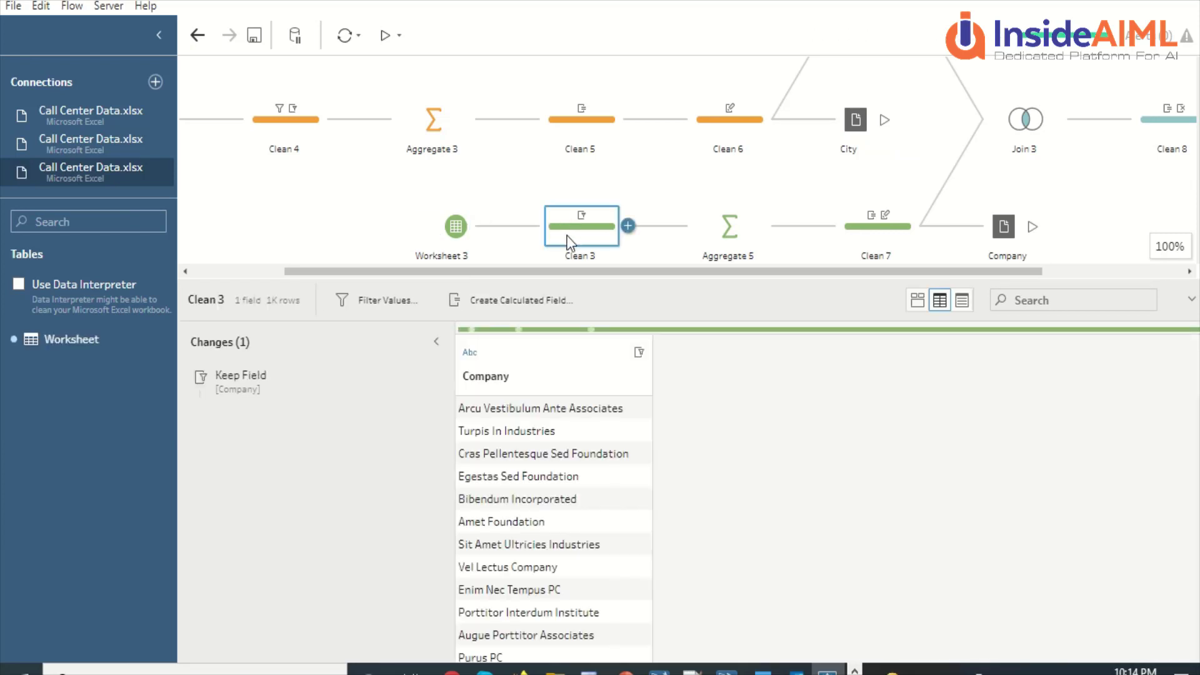
# Look through the grouped companies in Aggregate 5, compare with Clean 3, and examine the changes in Clean 7
pyautogui.click(744, 247)
pyautogui.scroll(-1, 594, 493)
pyautogui.scroll(-15, 594, 494)
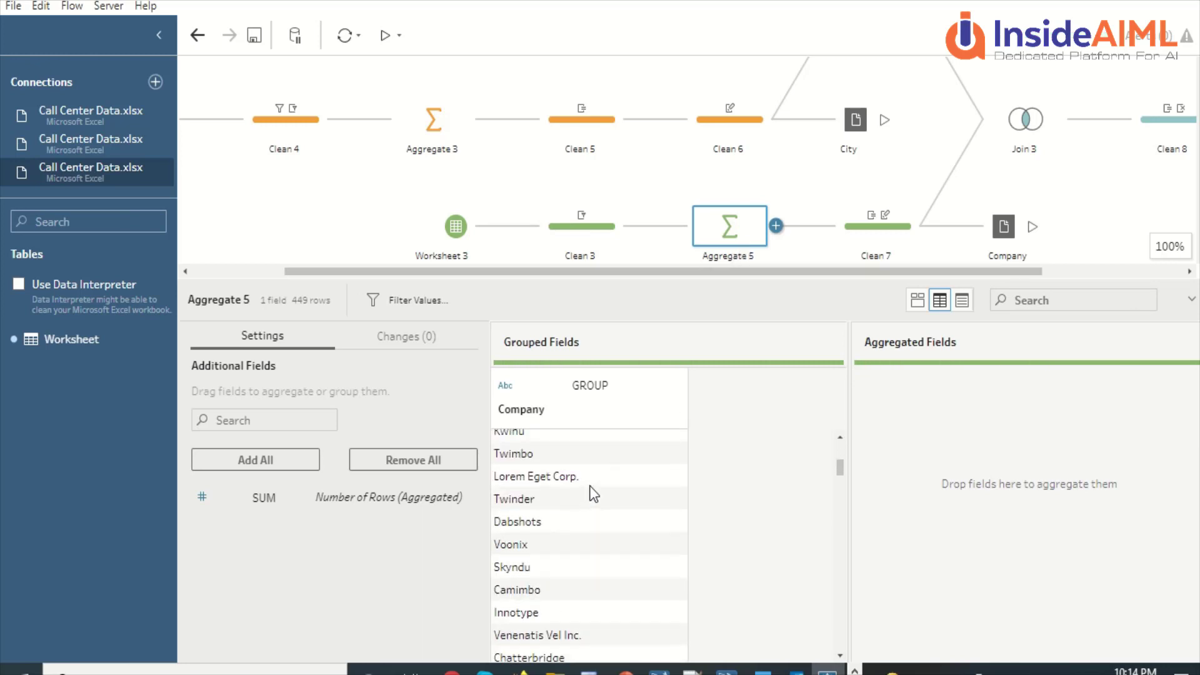
pyautogui.scroll(-3, 594, 493)
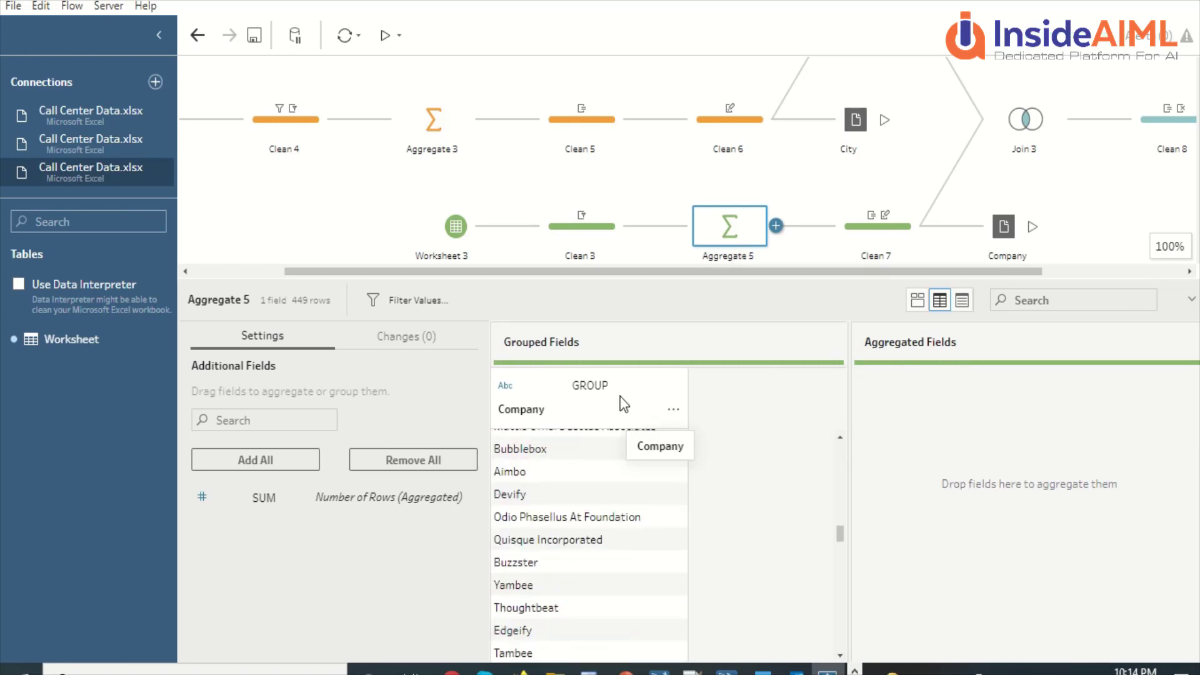
pyautogui.click(594, 242)
pyautogui.click(722, 220)
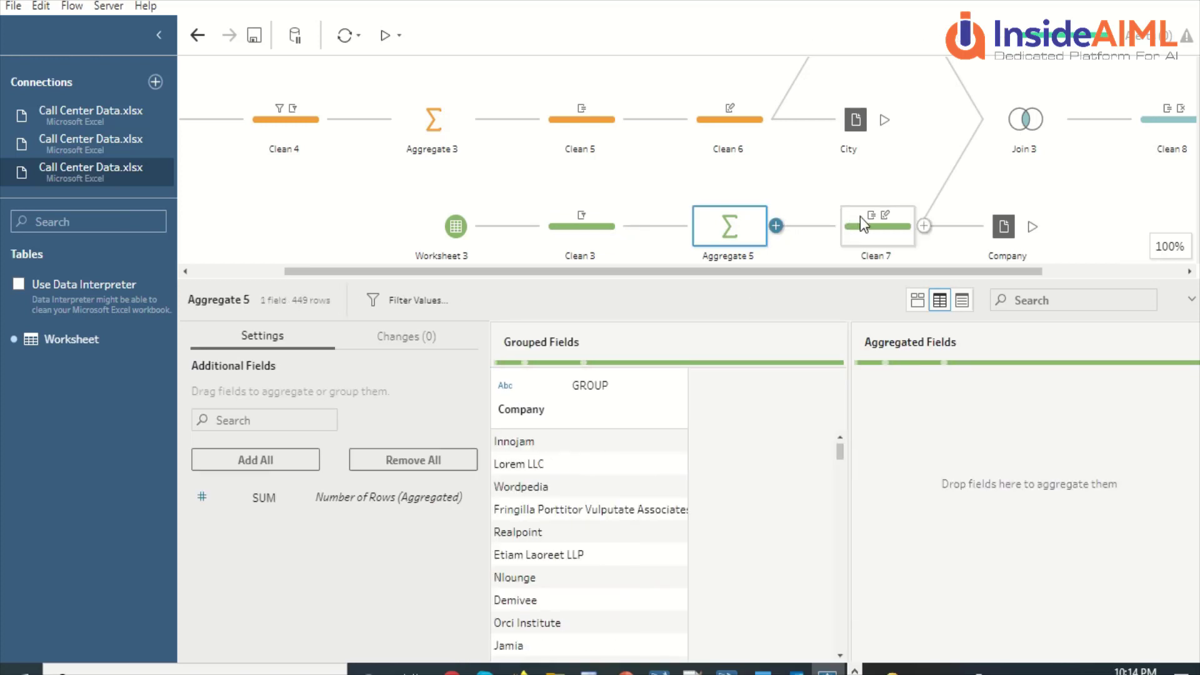
pyautogui.click(863, 220)
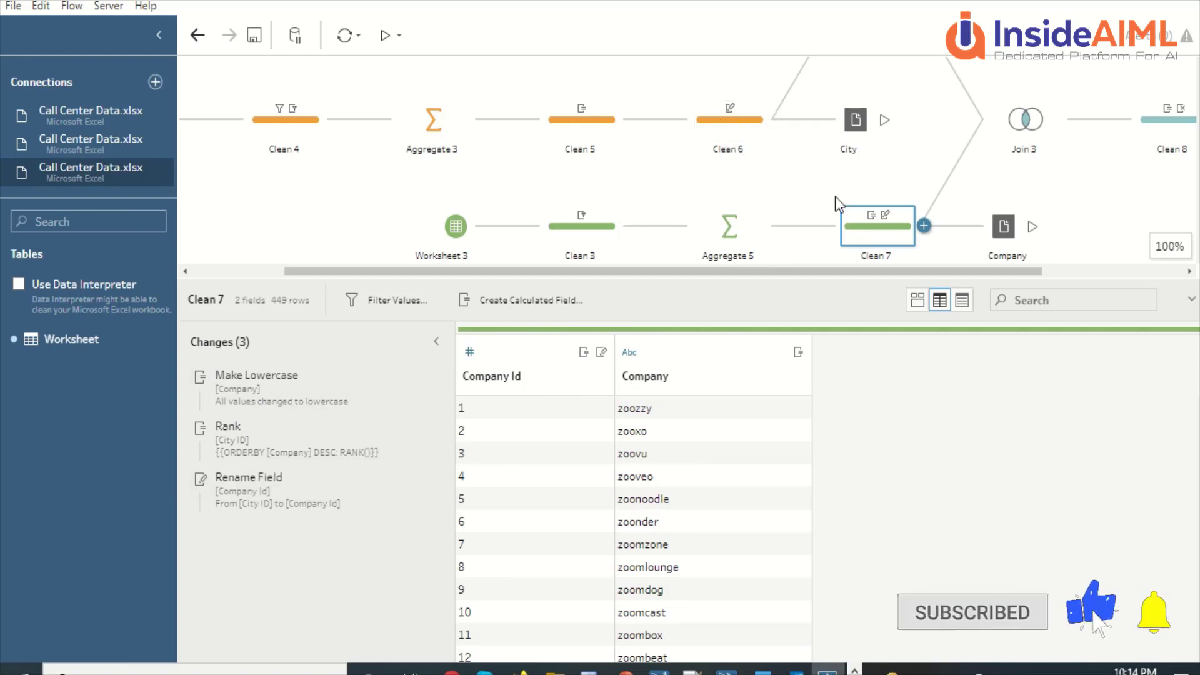
# Follow the branches through Join 1 and Join 3, and examine the calculated fields in the Clean 8 step
pyautogui.moveTo(856, 267); pyautogui.dragTo(976, 249)
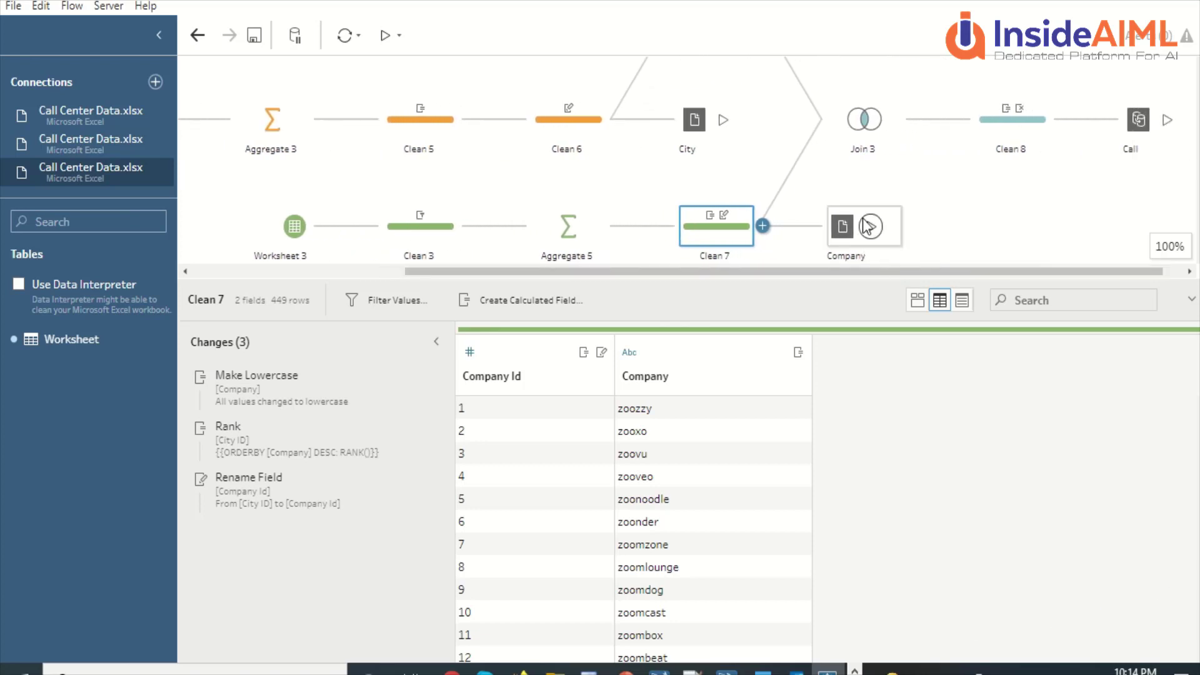
pyautogui.scroll(3, 744, 129)
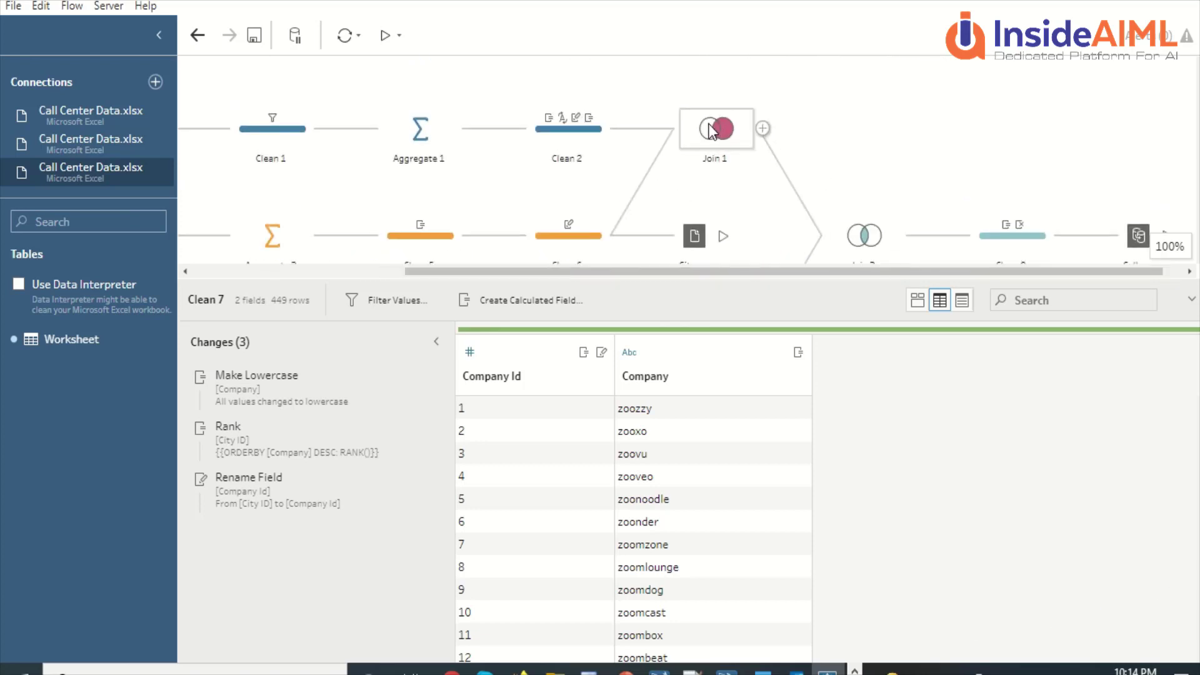
pyautogui.scroll(-1, 713, 115)
pyautogui.scroll(-2, 715, 122)
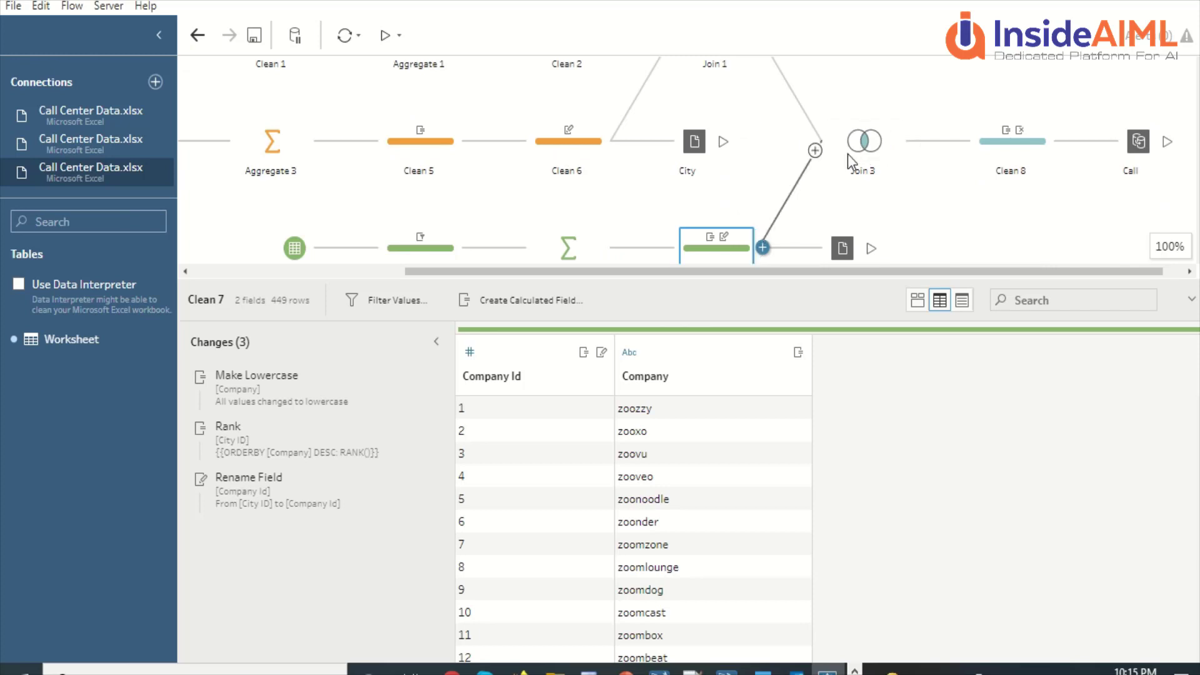
pyautogui.click(992, 130)
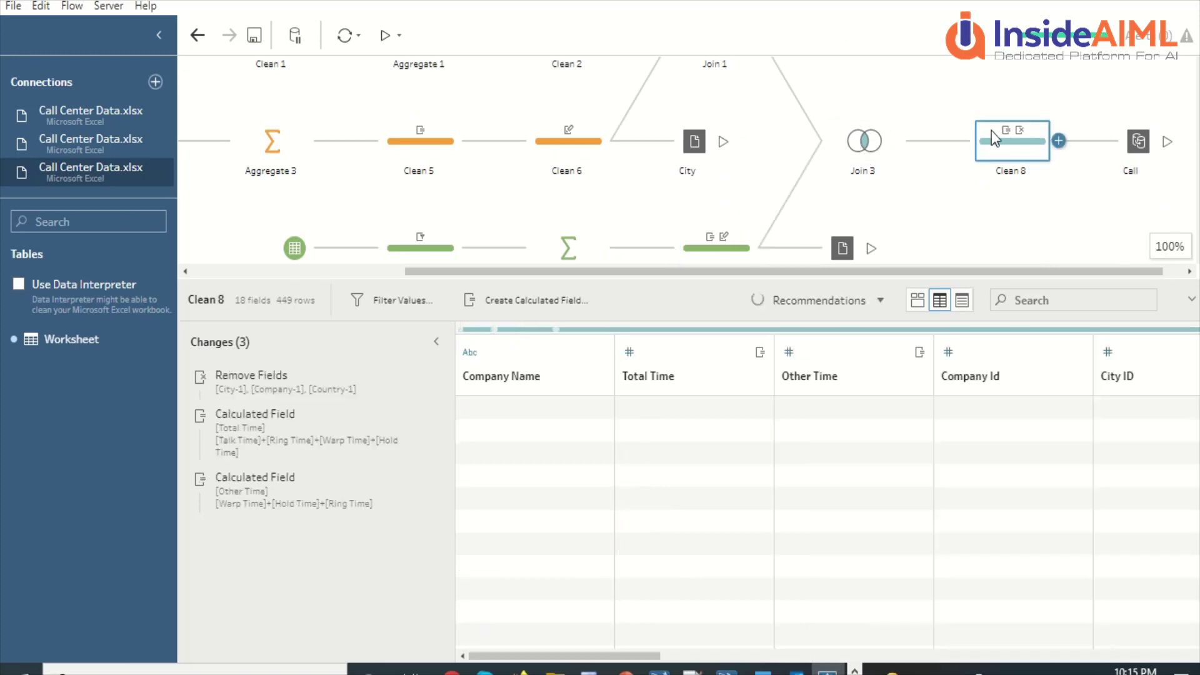